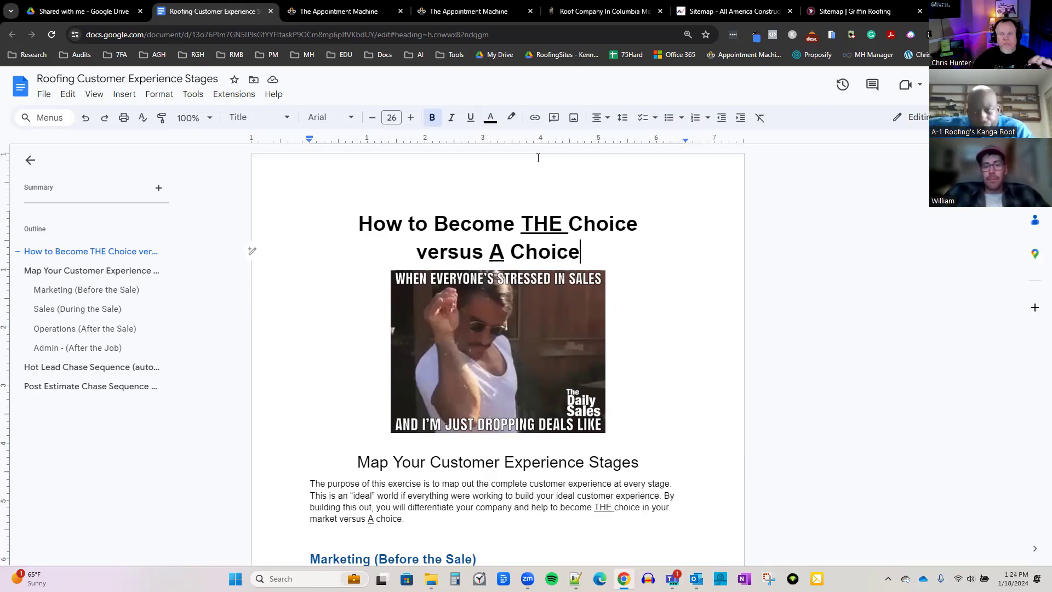
Highlight the Marketing (Before the Sale) and Sales (During the Sale) stage headings.
{"action": "scroll", "coordinate": [535, 277], "scroll_direction": "down", "scroll_amount": 2}
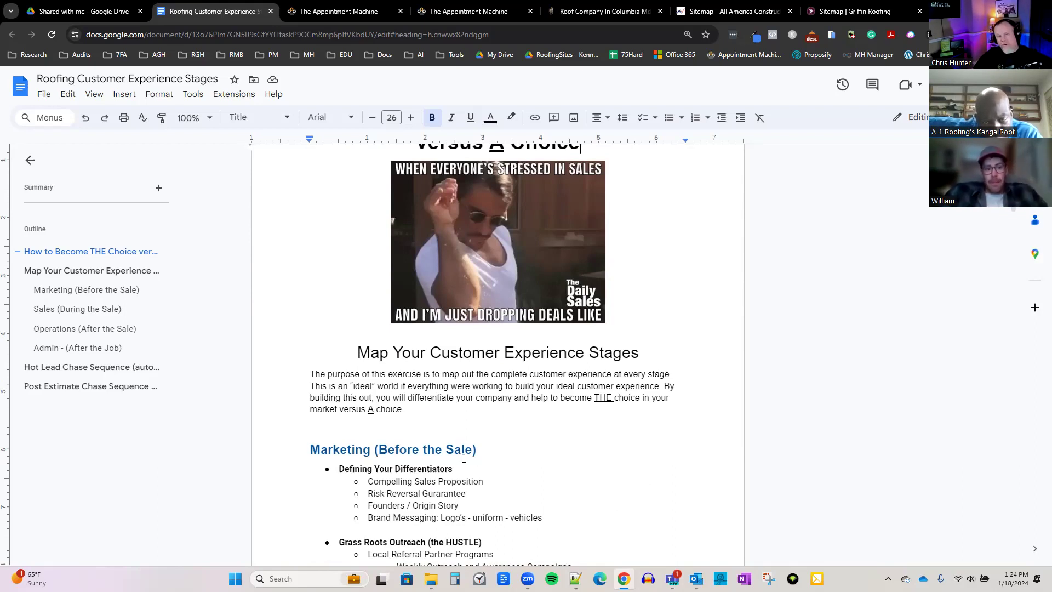
{"action": "left_click_drag", "start_coordinate": [309, 449], "coordinate": [480, 450]}
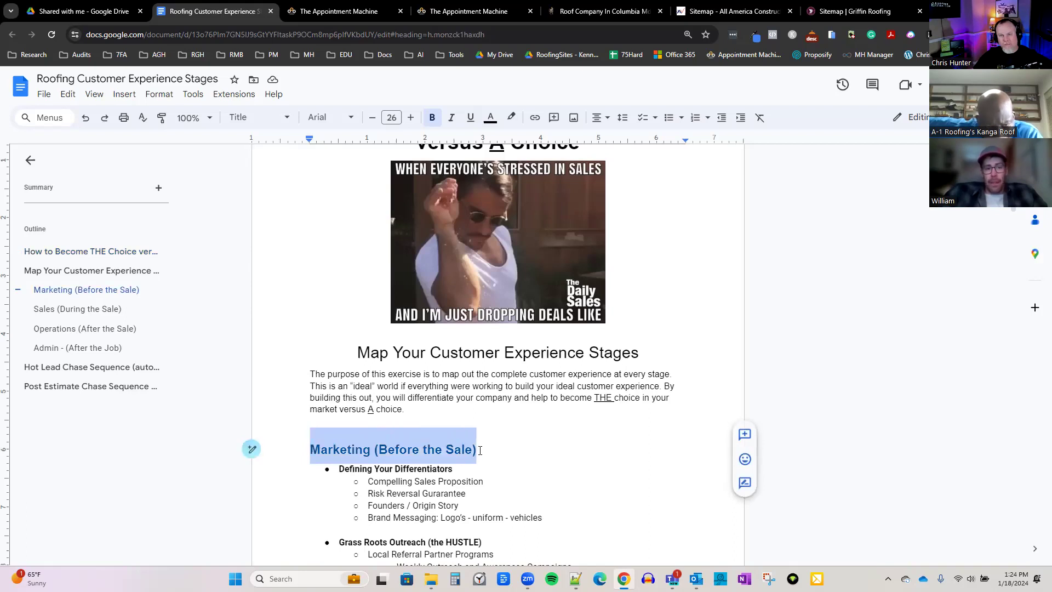
{"action": "scroll", "coordinate": [474, 452], "scroll_direction": "down", "scroll_amount": 10}
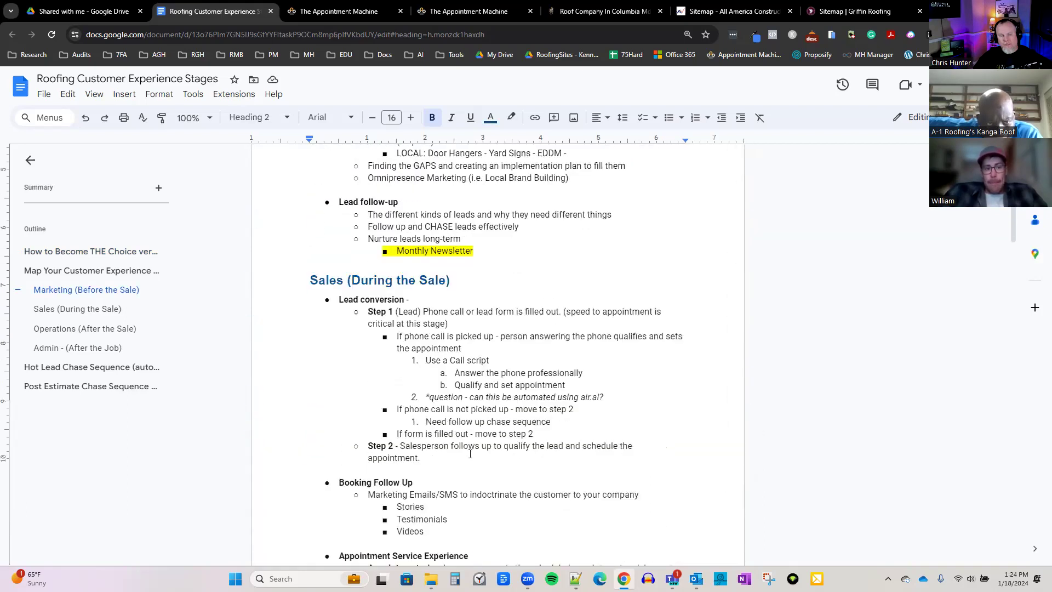
{"action": "scroll", "coordinate": [469, 453], "scroll_direction": "up", "scroll_amount": 4}
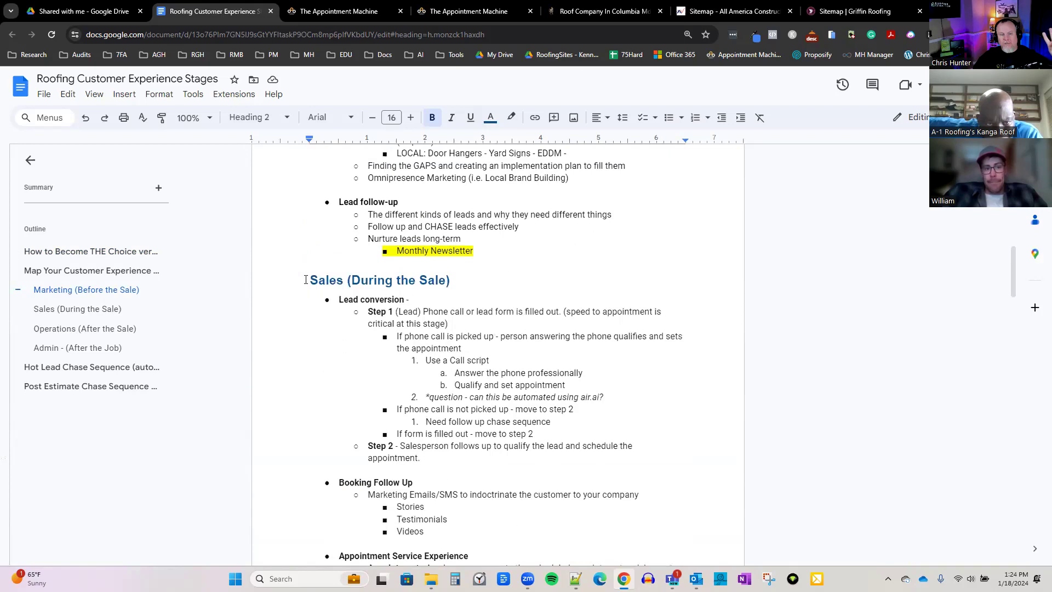
{"action": "left_click_drag", "start_coordinate": [306, 280], "coordinate": [454, 282]}
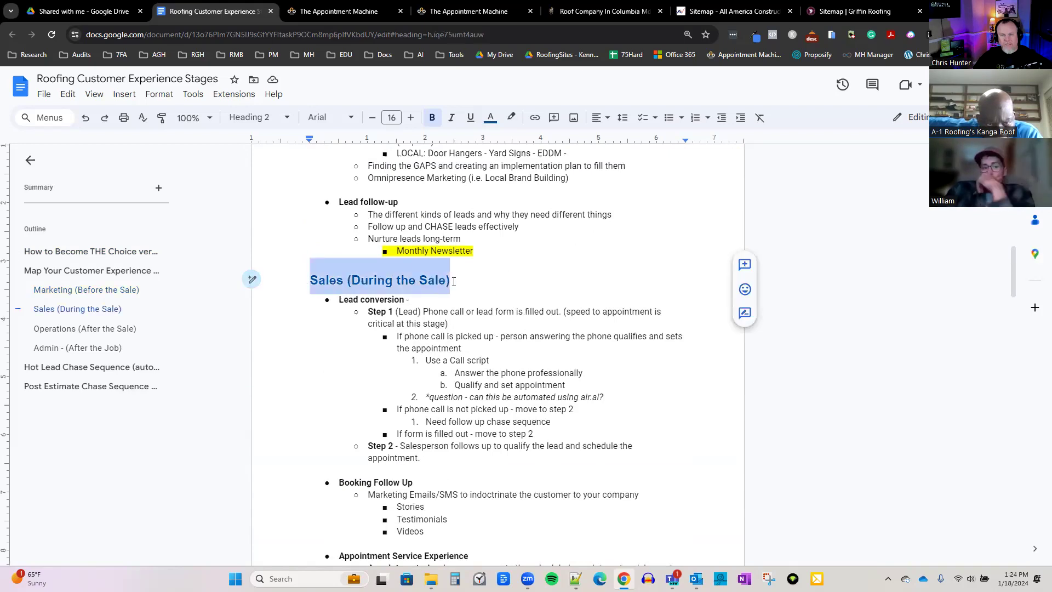
Scroll further down and highlight the Operations (After the Sale) heading.
{"action": "scroll", "coordinate": [446, 293], "scroll_direction": "down", "scroll_amount": 6}
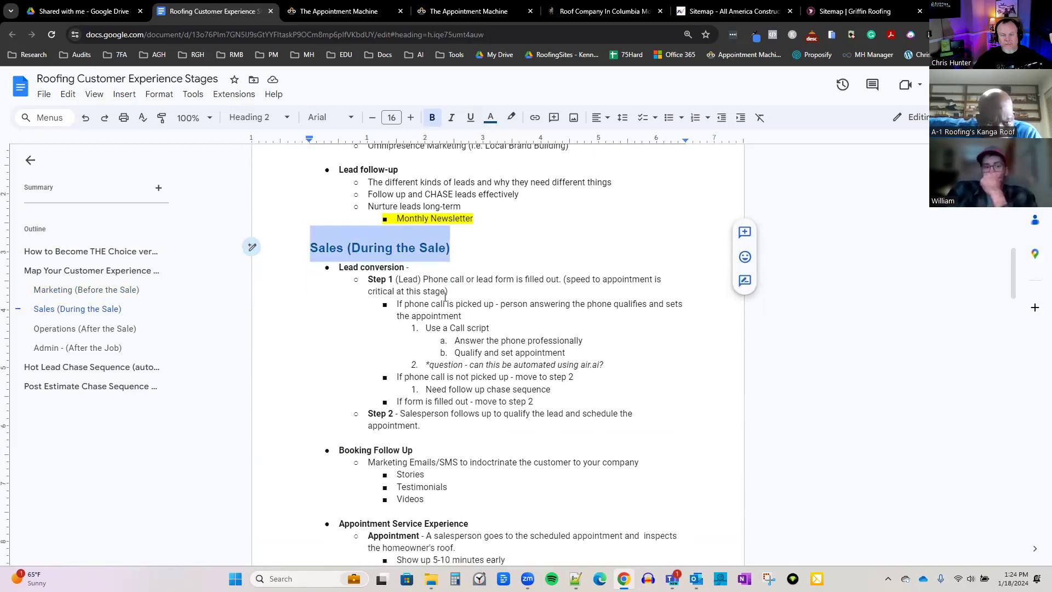
{"action": "scroll", "coordinate": [442, 300], "scroll_direction": "down", "scroll_amount": 5}
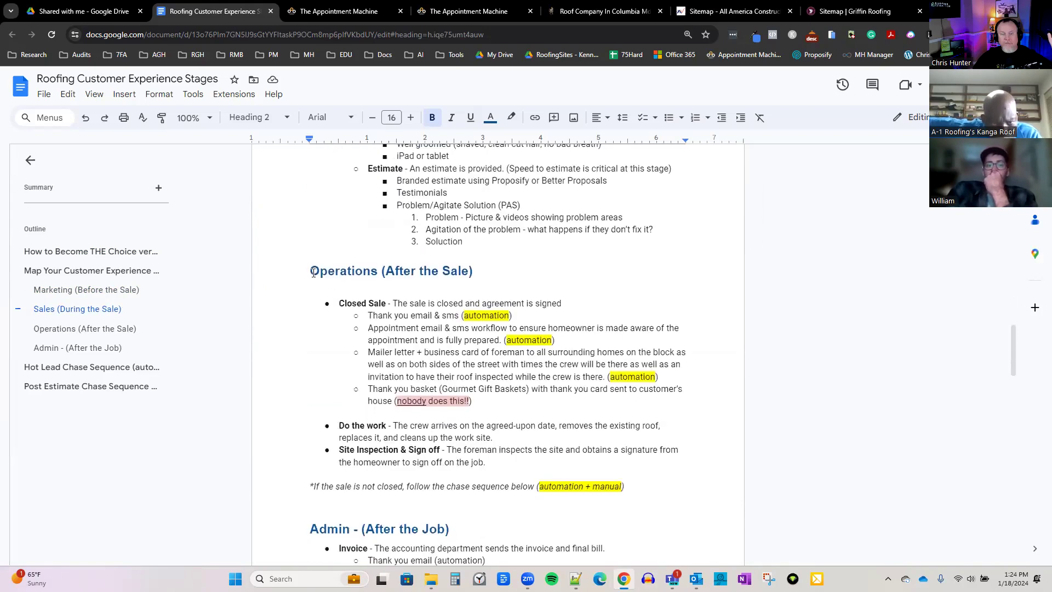
{"action": "left_click_drag", "start_coordinate": [310, 273], "coordinate": [478, 273]}
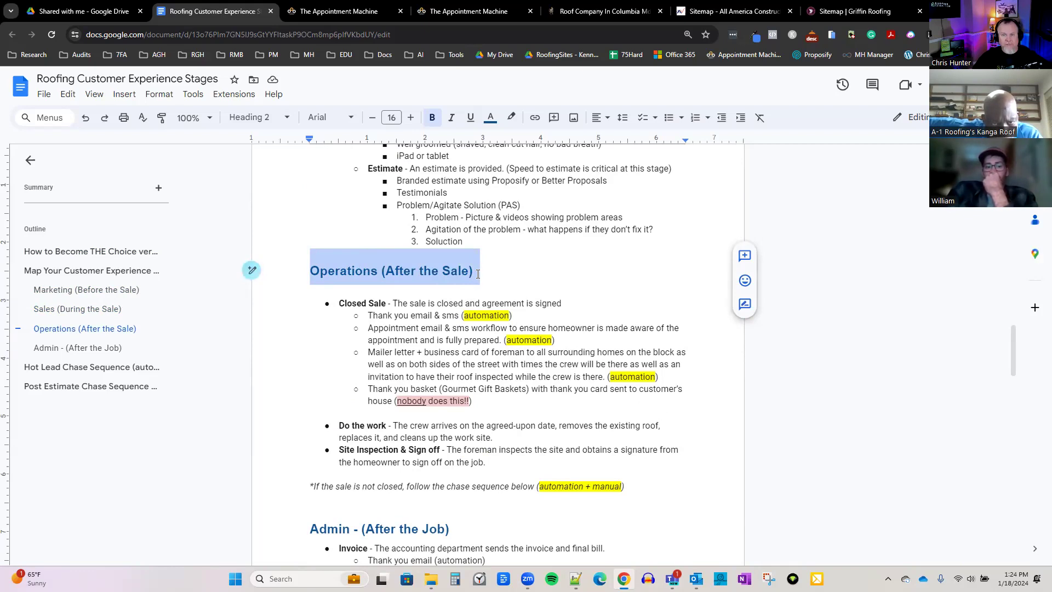
{"action": "scroll", "coordinate": [464, 320], "scroll_direction": "down", "scroll_amount": 6}
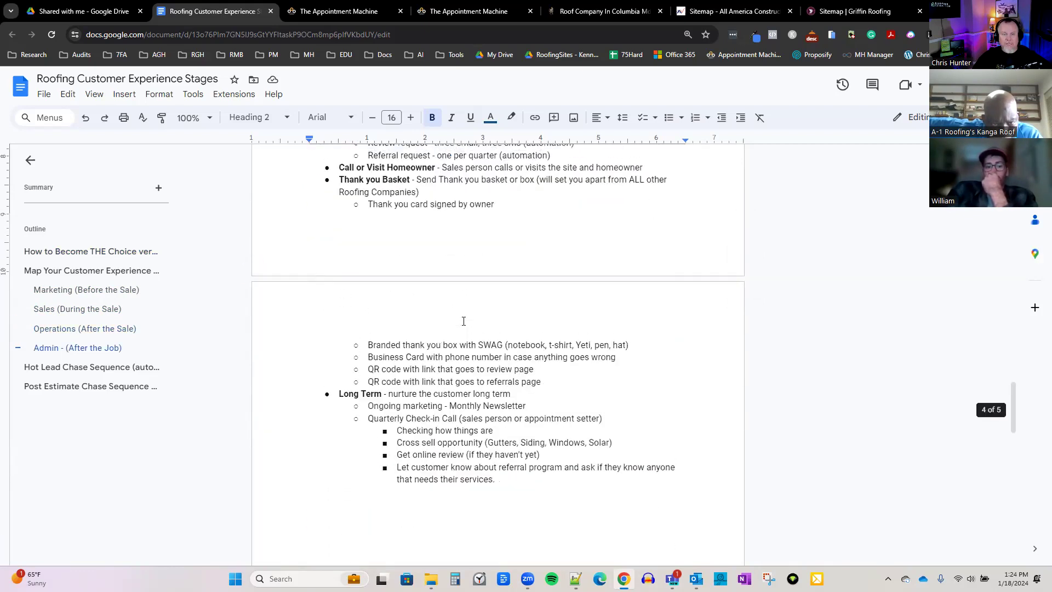
{"action": "scroll", "coordinate": [464, 321], "scroll_direction": "up", "scroll_amount": 2}
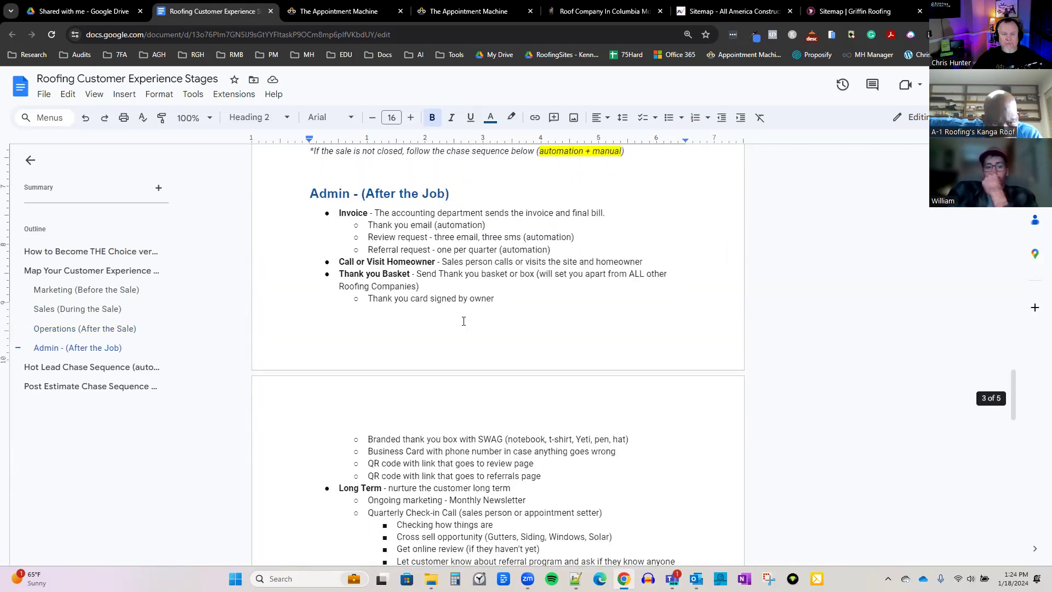
Jump to the Admin - (After the Job) section from the outline and highlight its heading.
{"action": "left_click", "coordinate": [313, 200]}
{"action": "left_click_drag", "start_coordinate": [432, 202], "coordinate": [454, 202]}
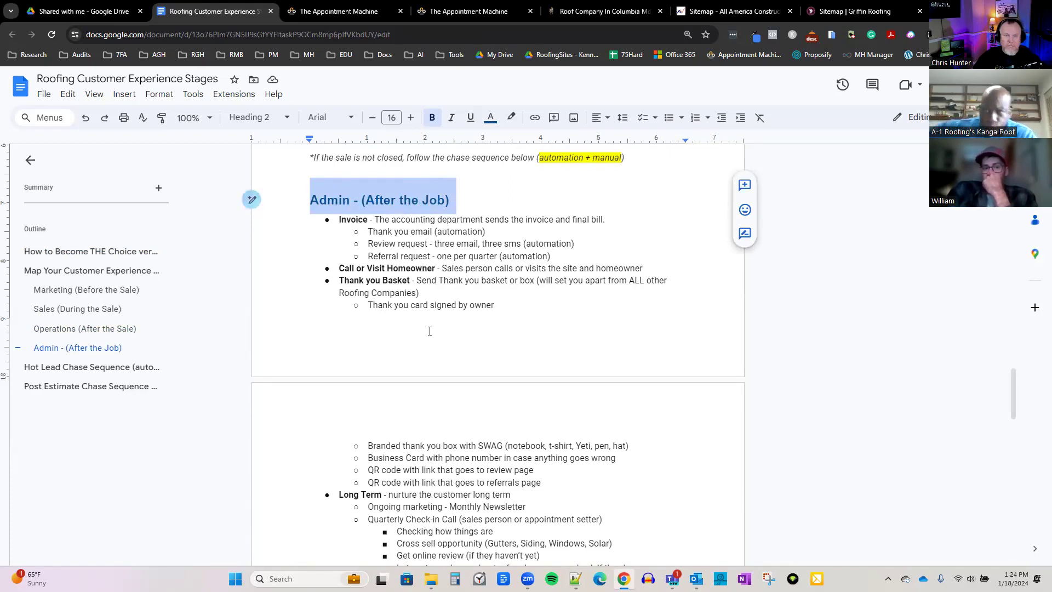
{"action": "scroll", "coordinate": [434, 339], "scroll_direction": "up", "scroll_amount": 4}
{"action": "scroll", "coordinate": [431, 329], "scroll_direction": "up", "scroll_amount": 1}
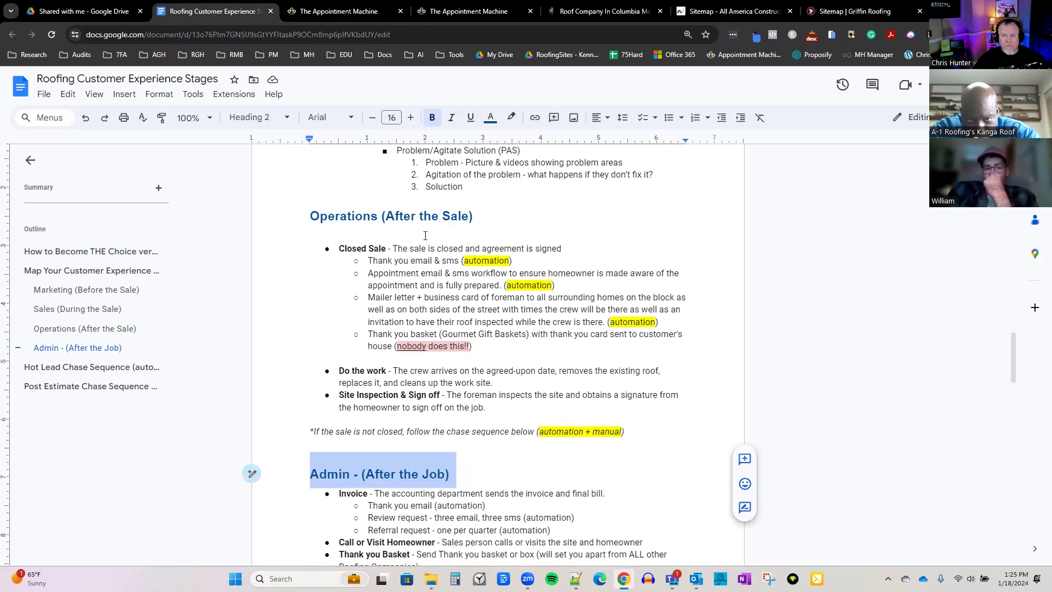
Scroll back up to the Map Your Customer Experience Stages intro and Marketing list.
{"action": "scroll", "coordinate": [425, 236], "scroll_direction": "up", "scroll_amount": 15}
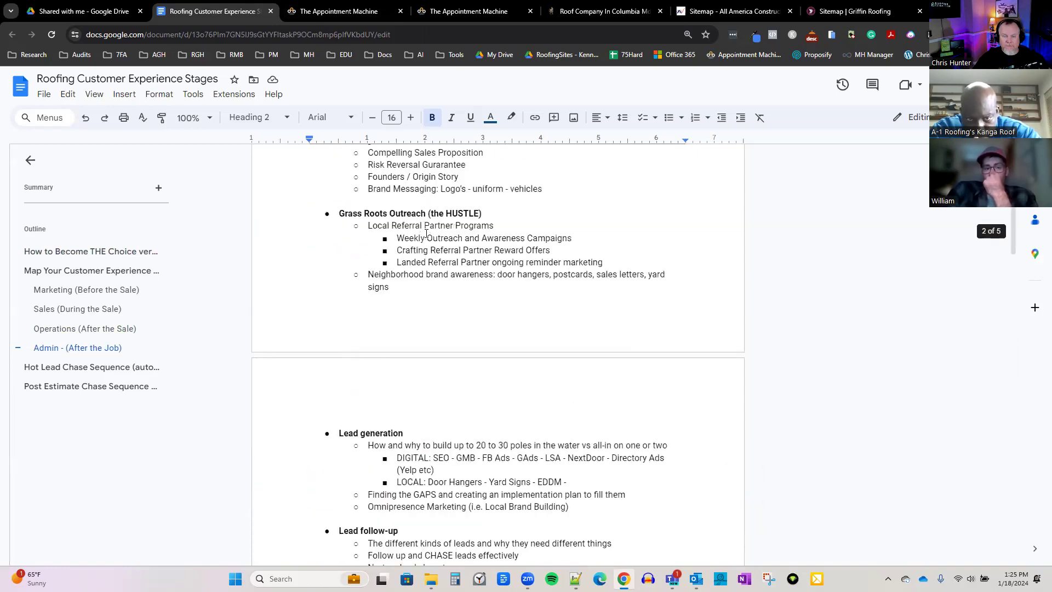
{"action": "scroll", "coordinate": [427, 234], "scroll_direction": "up", "scroll_amount": 7}
{"action": "scroll", "coordinate": [420, 234], "scroll_direction": "down", "scroll_amount": 6}
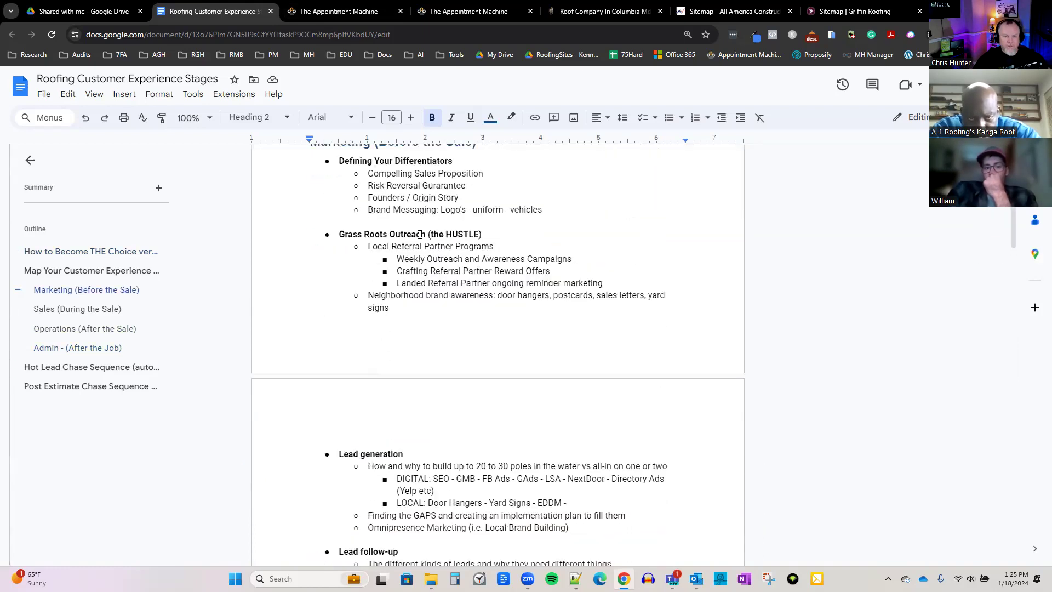
{"action": "scroll", "coordinate": [420, 235], "scroll_direction": "down", "scroll_amount": 2}
{"action": "scroll", "coordinate": [417, 233], "scroll_direction": "up", "scroll_amount": 6}
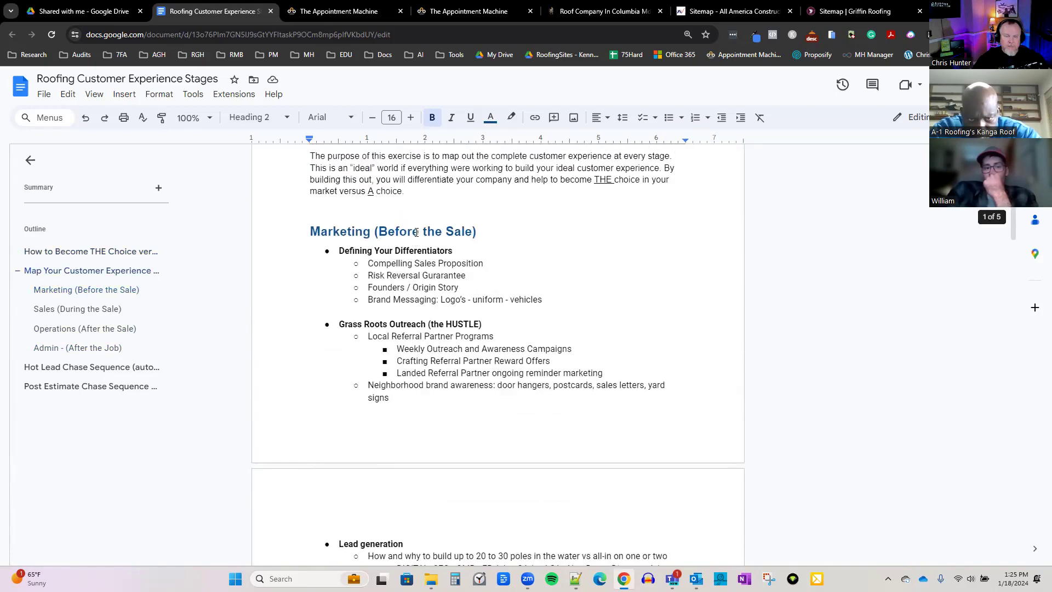
{"action": "scroll", "coordinate": [417, 232], "scroll_direction": "up", "scroll_amount": 1}
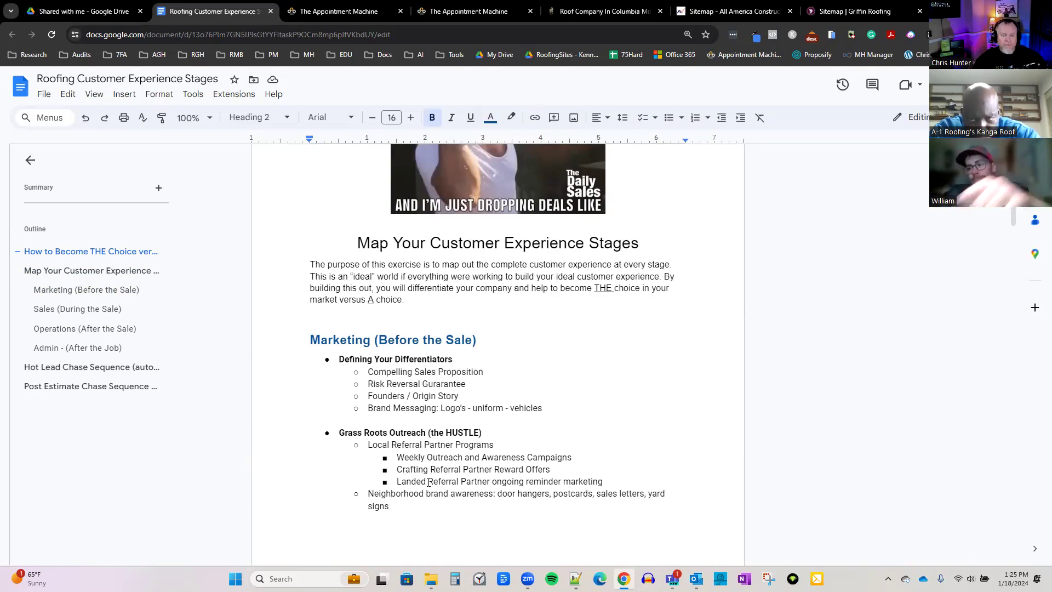
{"action": "left_click", "coordinate": [340, 359]}
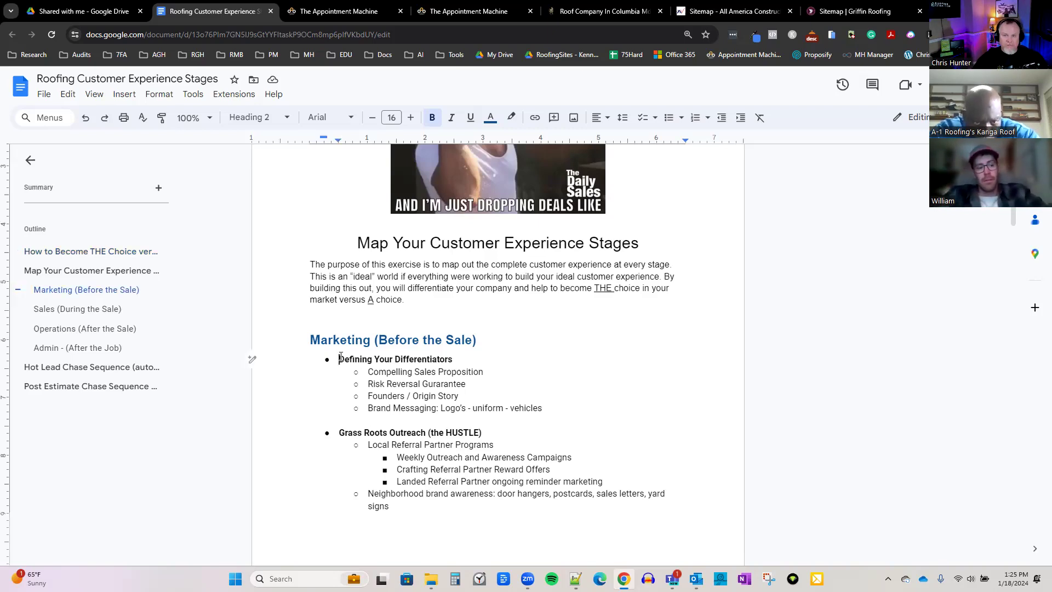
{"action": "left_click", "coordinate": [368, 370]}
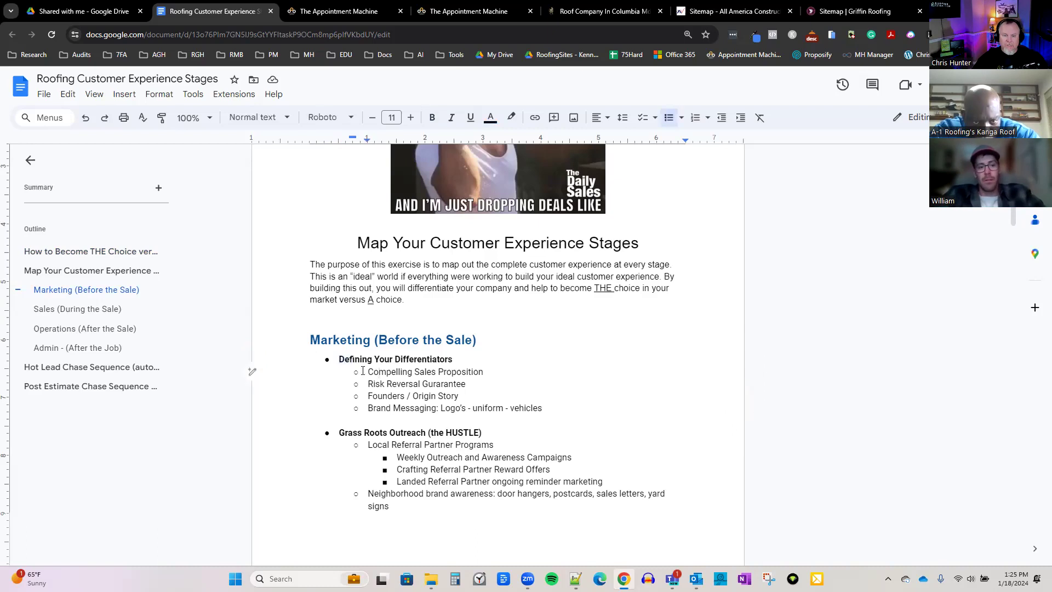
{"action": "left_click_drag", "start_coordinate": [345, 359], "coordinate": [453, 359]}
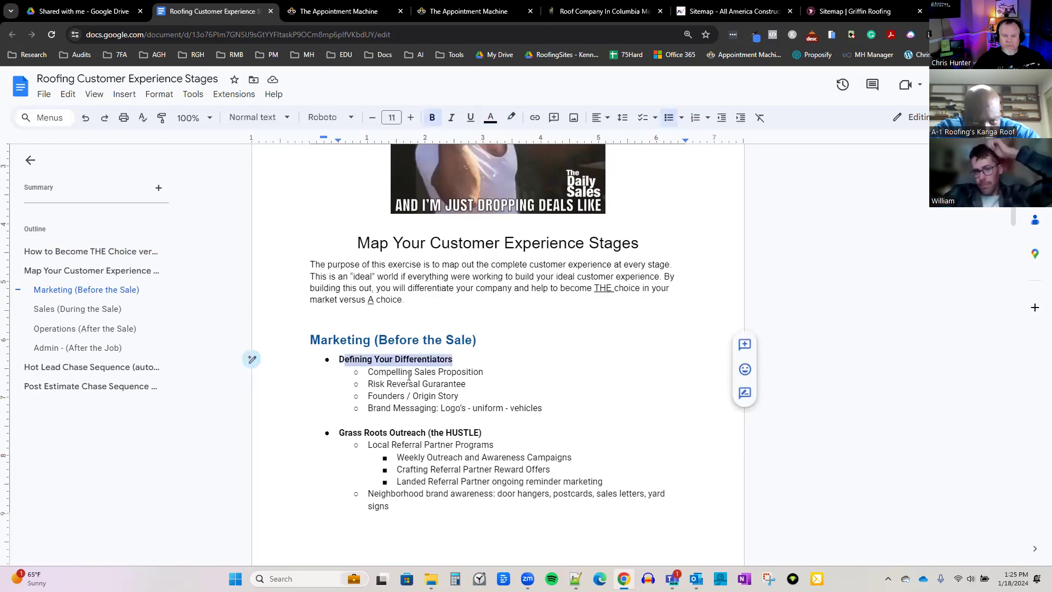
{"action": "left_click_drag", "start_coordinate": [368, 371], "coordinate": [481, 374]}
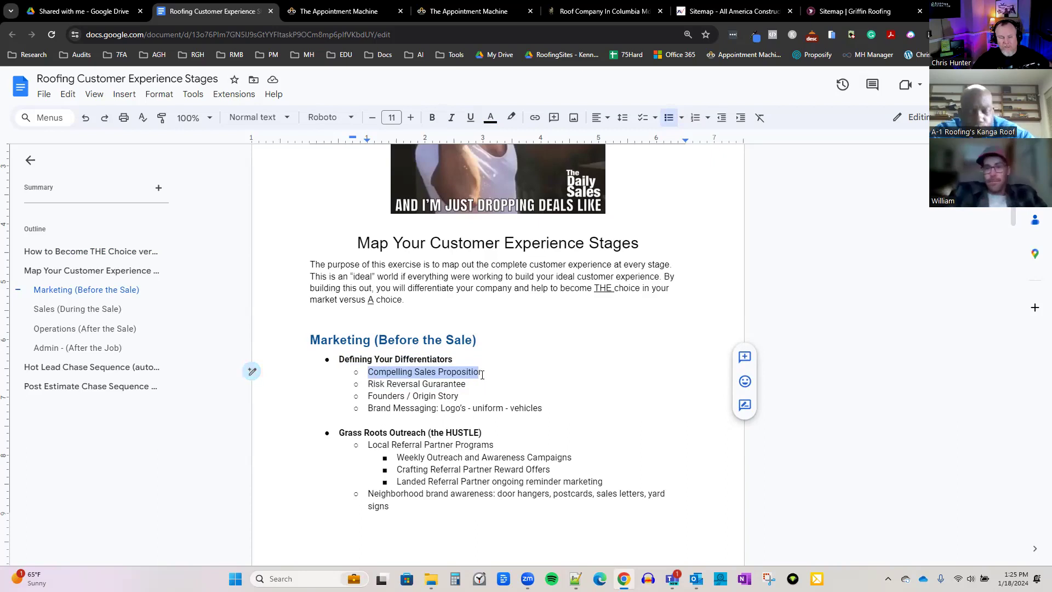
{"action": "left_click", "coordinate": [452, 384]}
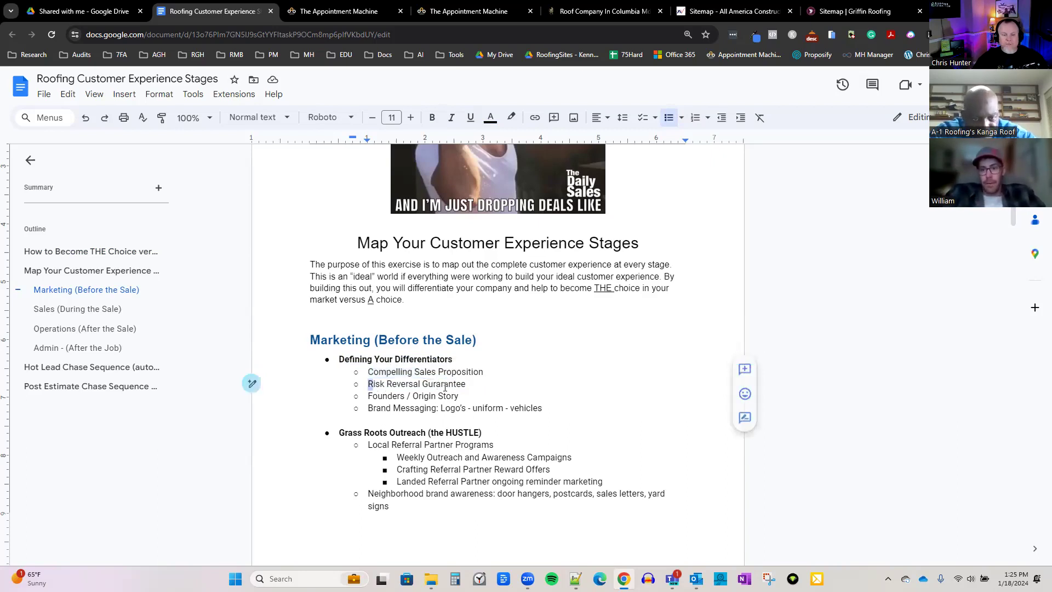
{"action": "left_click_drag", "start_coordinate": [452, 385], "coordinate": [464, 383]}
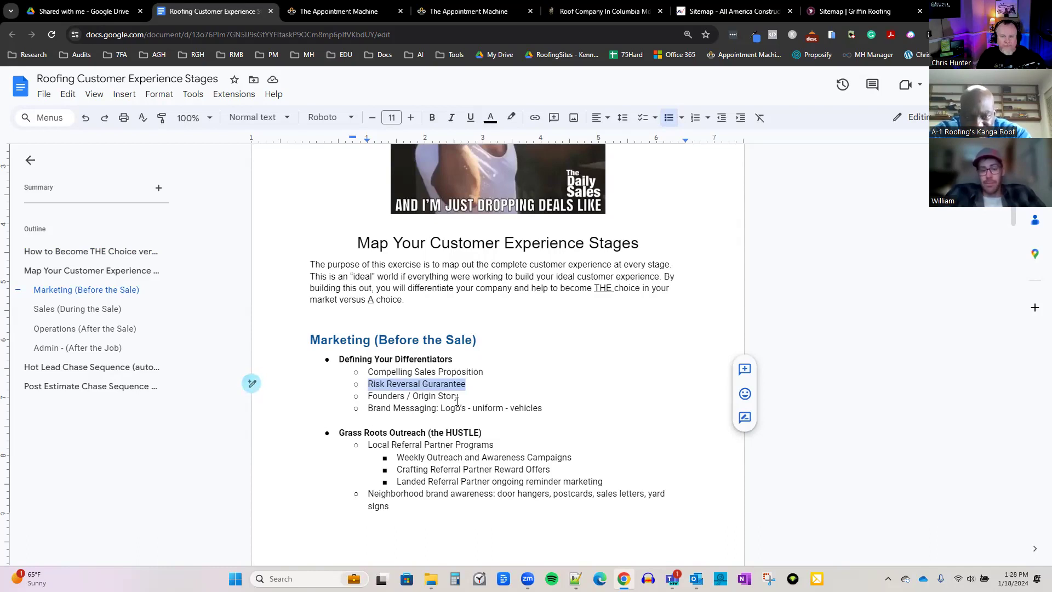
{"action": "left_click_drag", "start_coordinate": [458, 397], "coordinate": [367, 396]}
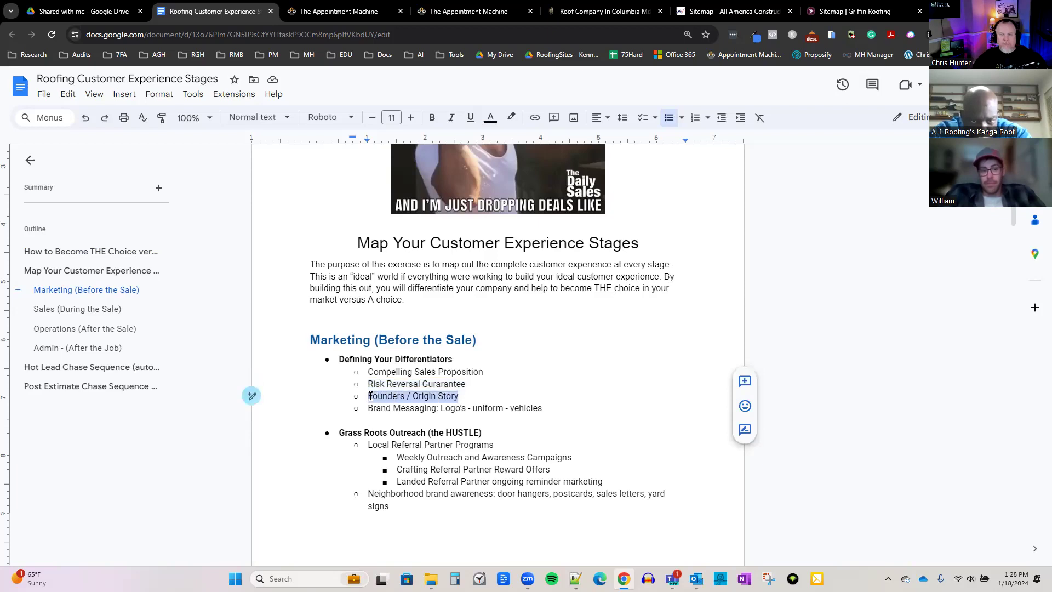
{"action": "scroll", "coordinate": [438, 468], "scroll_direction": "down", "scroll_amount": 1}
{"action": "scroll", "coordinate": [473, 437], "scroll_direction": "up", "scroll_amount": 1}
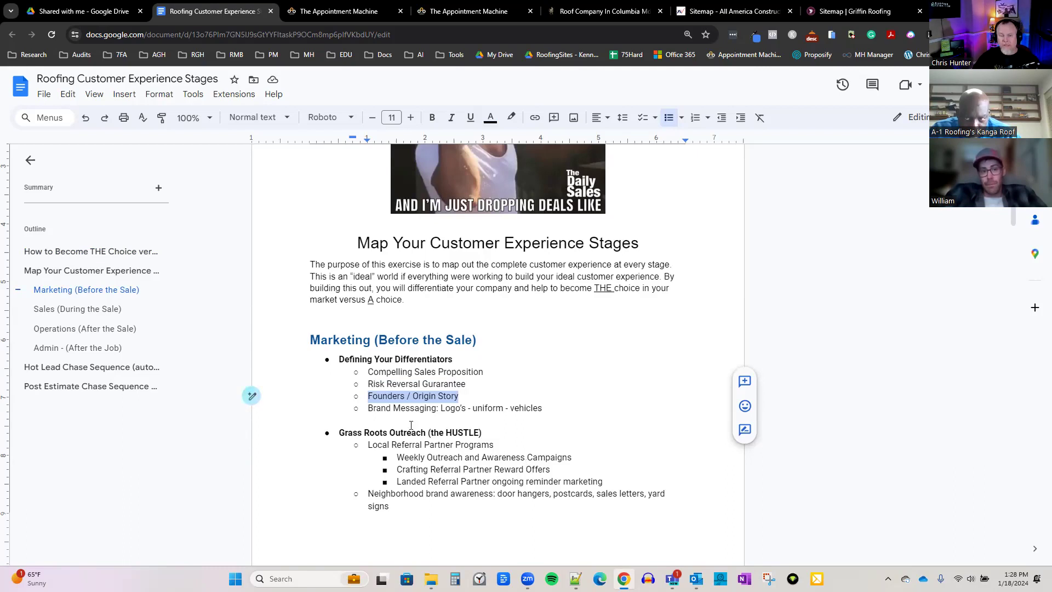
{"action": "left_click", "coordinate": [504, 446]}
{"action": "left_click_drag", "start_coordinate": [366, 408], "coordinate": [543, 408]}
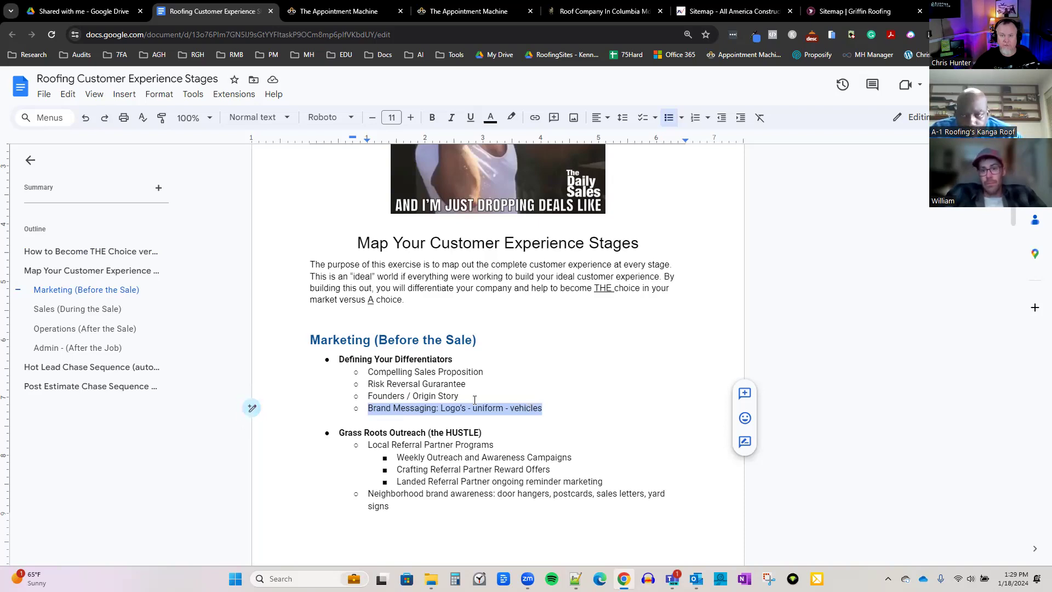
{"action": "scroll", "coordinate": [472, 438], "scroll_direction": "down", "scroll_amount": 1}
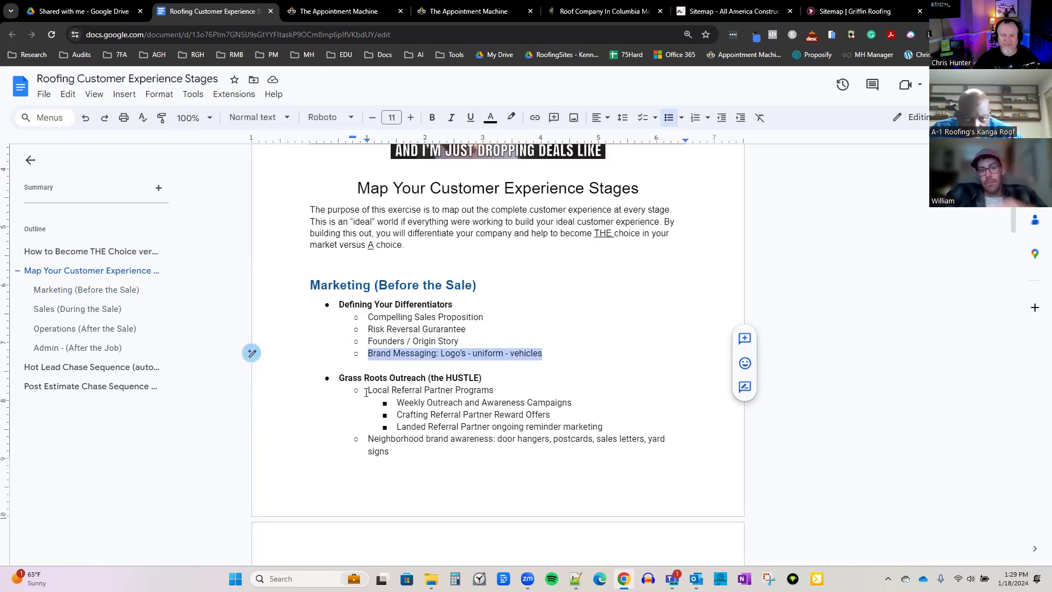
{"action": "left_click_drag", "start_coordinate": [367, 390], "coordinate": [494, 390]}
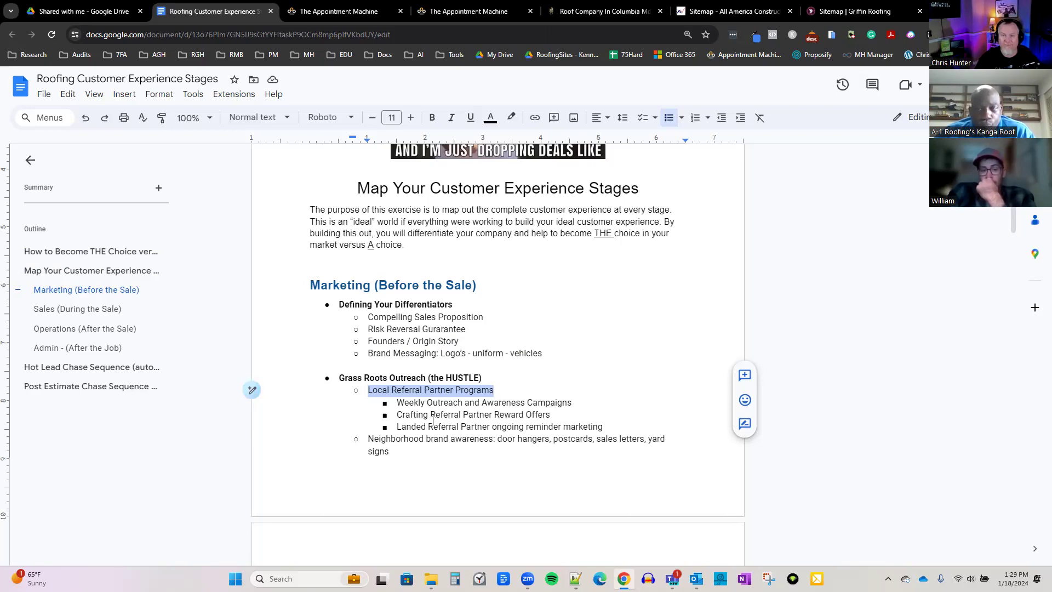
{"action": "scroll", "coordinate": [397, 454], "scroll_direction": "down", "scroll_amount": 1}
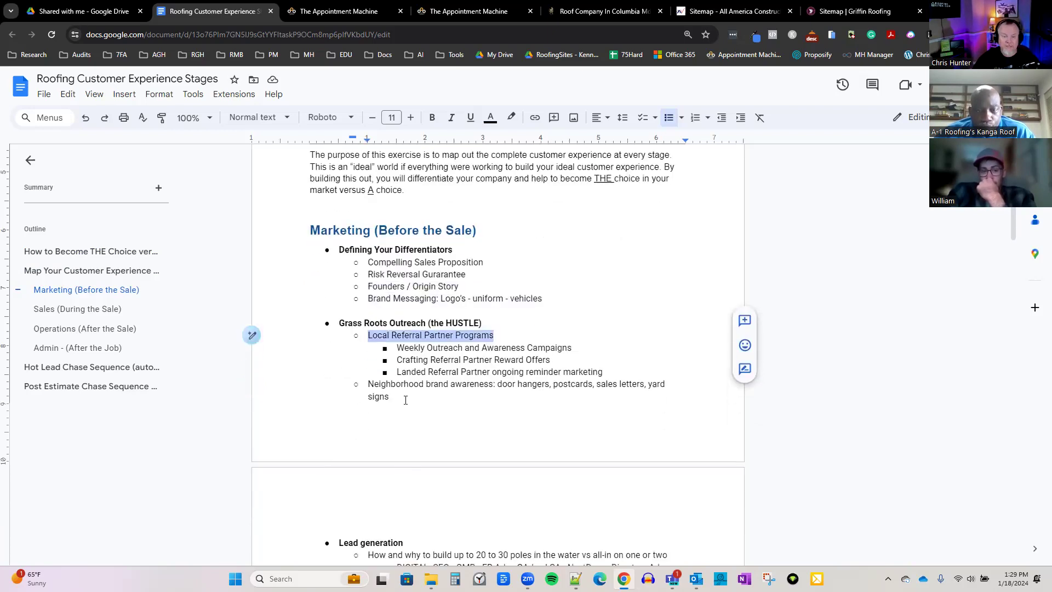
{"action": "left_click_drag", "start_coordinate": [573, 347], "coordinate": [543, 363]}
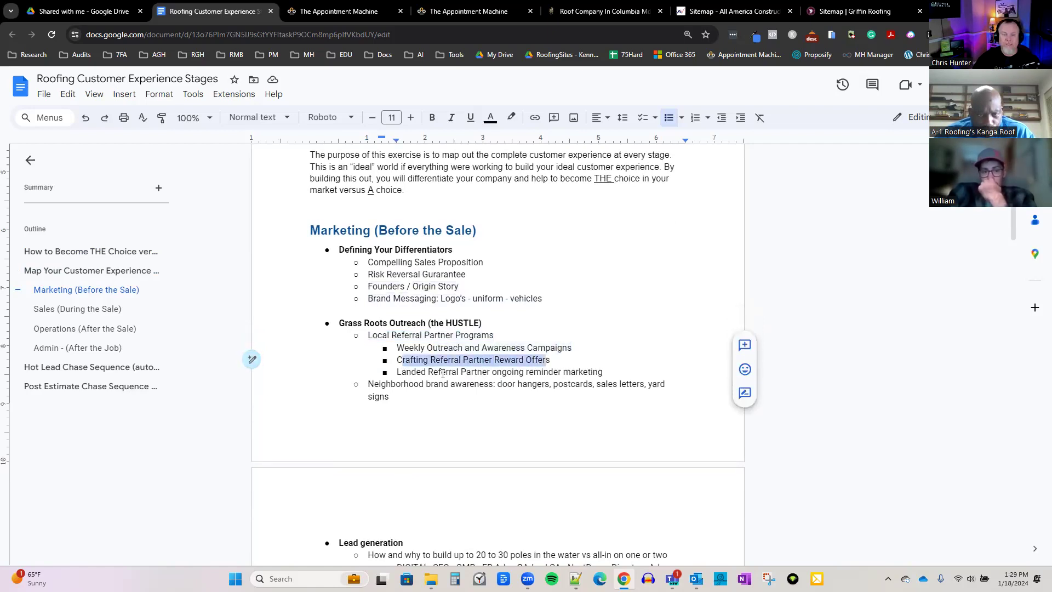
{"action": "left_click", "coordinate": [613, 372]}
{"action": "left_click_drag", "start_coordinate": [522, 371], "coordinate": [398, 373]}
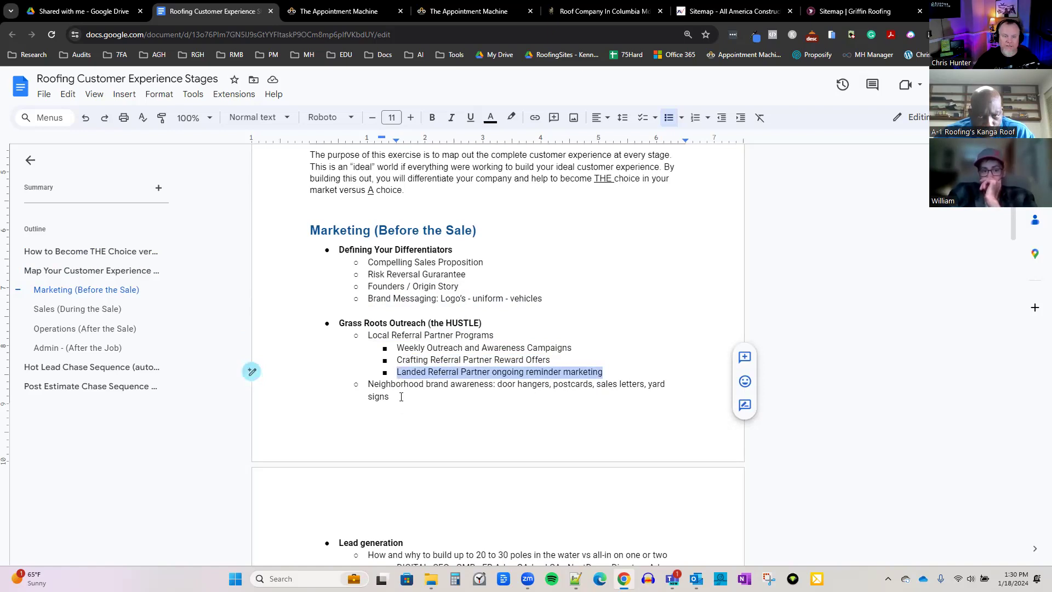
{"action": "left_click", "coordinate": [401, 399]}
{"action": "triple_click", "coordinate": [399, 387]}
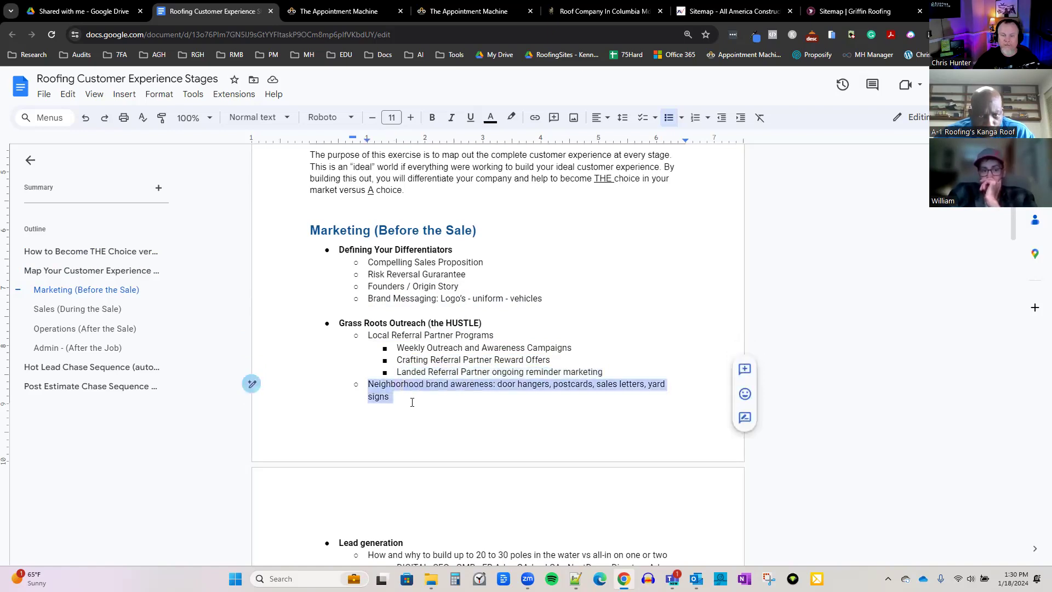
{"action": "left_click", "coordinate": [516, 387]}
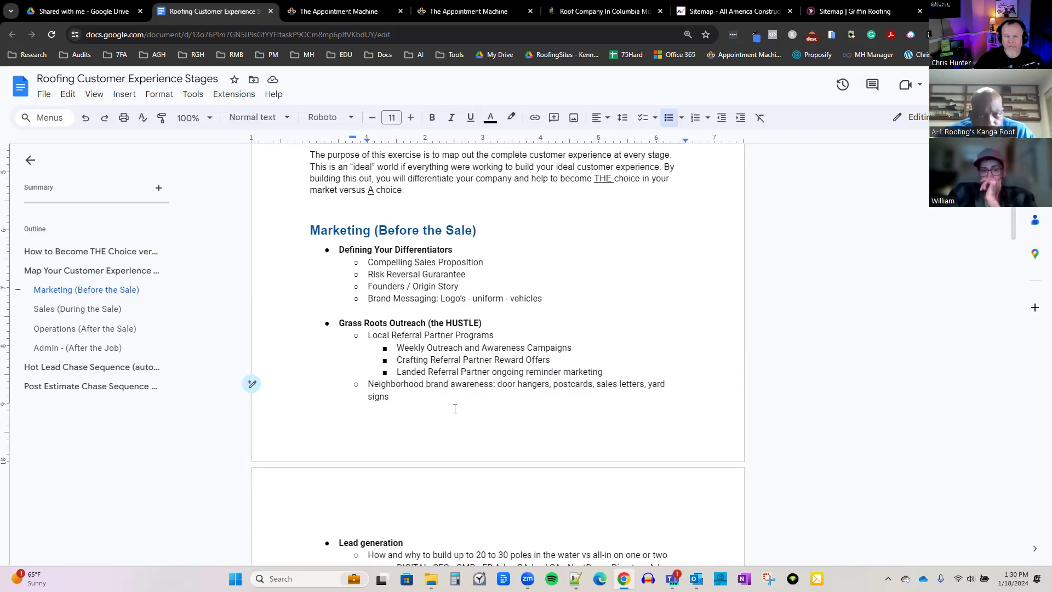
{"action": "scroll", "coordinate": [470, 425], "scroll_direction": "down", "scroll_amount": 4}
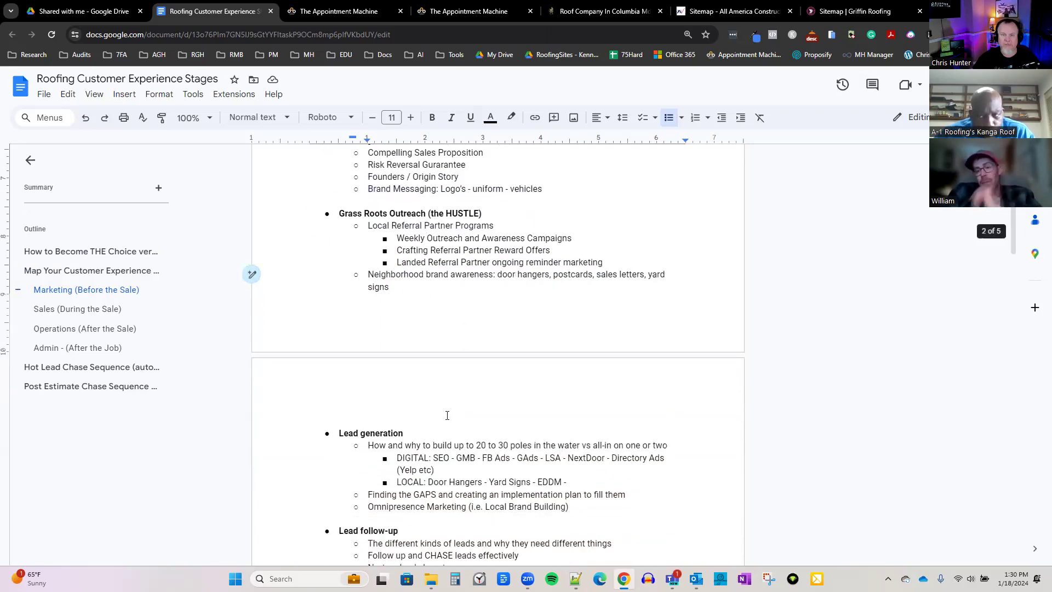
{"action": "scroll", "coordinate": [449, 415], "scroll_direction": "up", "scroll_amount": 3}
{"action": "scroll", "coordinate": [454, 417], "scroll_direction": "down", "scroll_amount": 1}
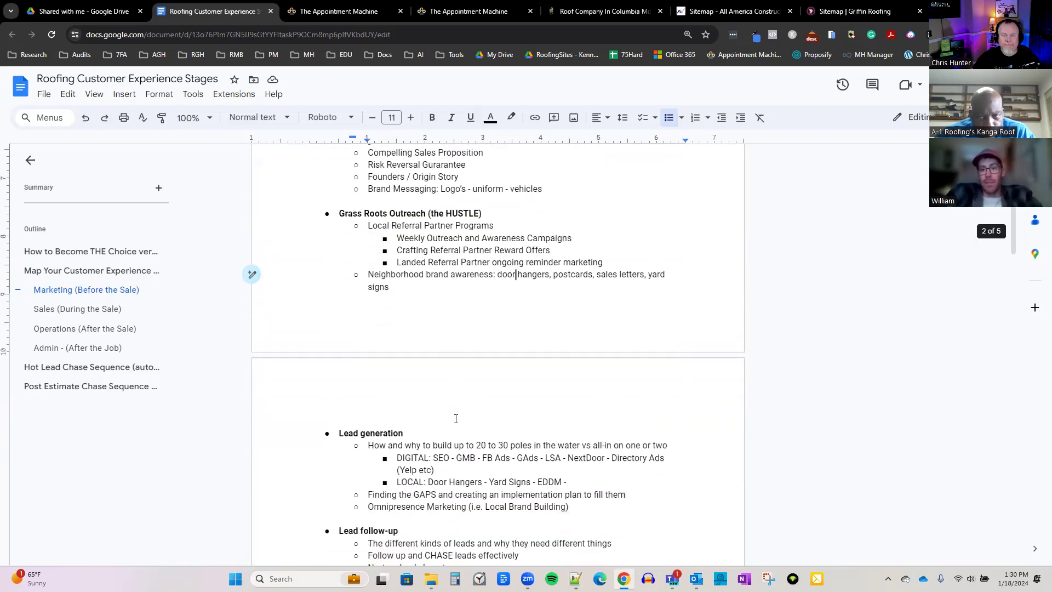
{"action": "scroll", "coordinate": [463, 420], "scroll_direction": "up", "scroll_amount": 1}
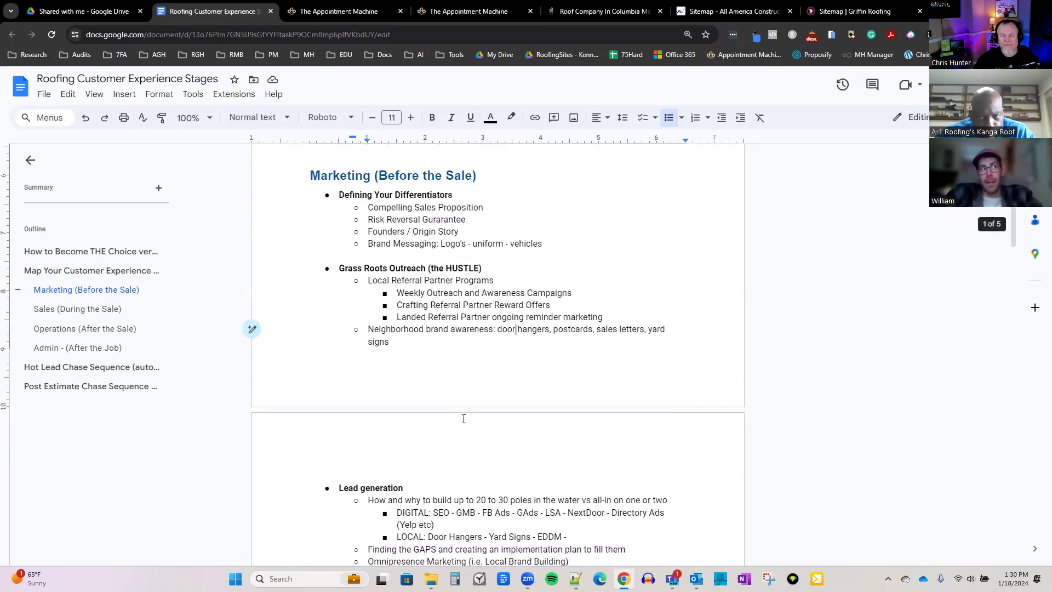
{"action": "scroll", "coordinate": [464, 421], "scroll_direction": "down", "scroll_amount": 2}
{"action": "scroll", "coordinate": [465, 422], "scroll_direction": "down", "scroll_amount": 1}
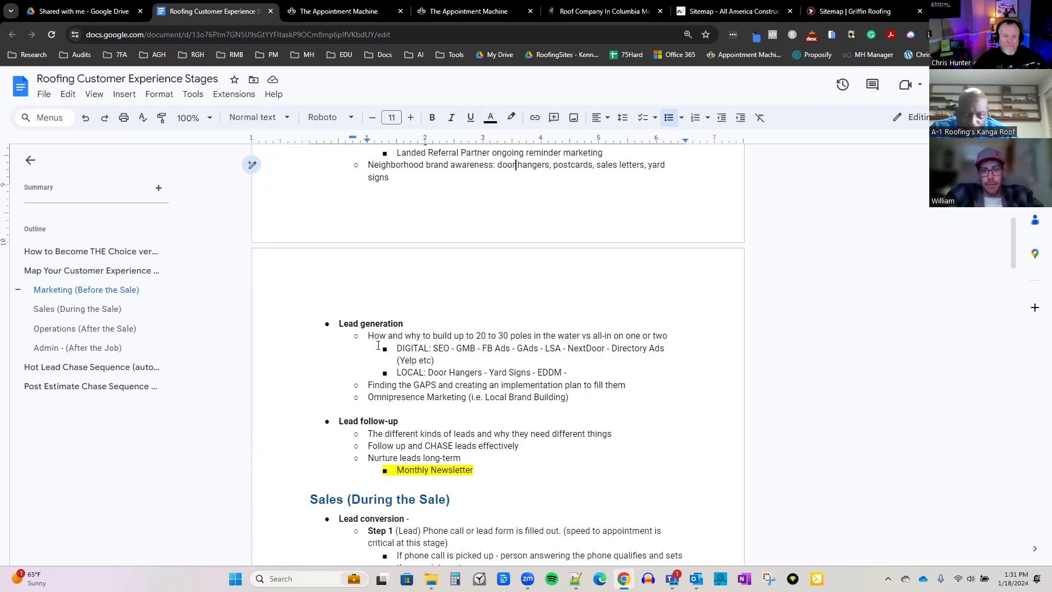
Point out the build-up and LOCAL door hangers/EDDM lines, then start a new tab for EDDM.
{"action": "left_click_drag", "start_coordinate": [368, 335], "coordinate": [482, 336]}
{"action": "left_click", "coordinate": [513, 344]}
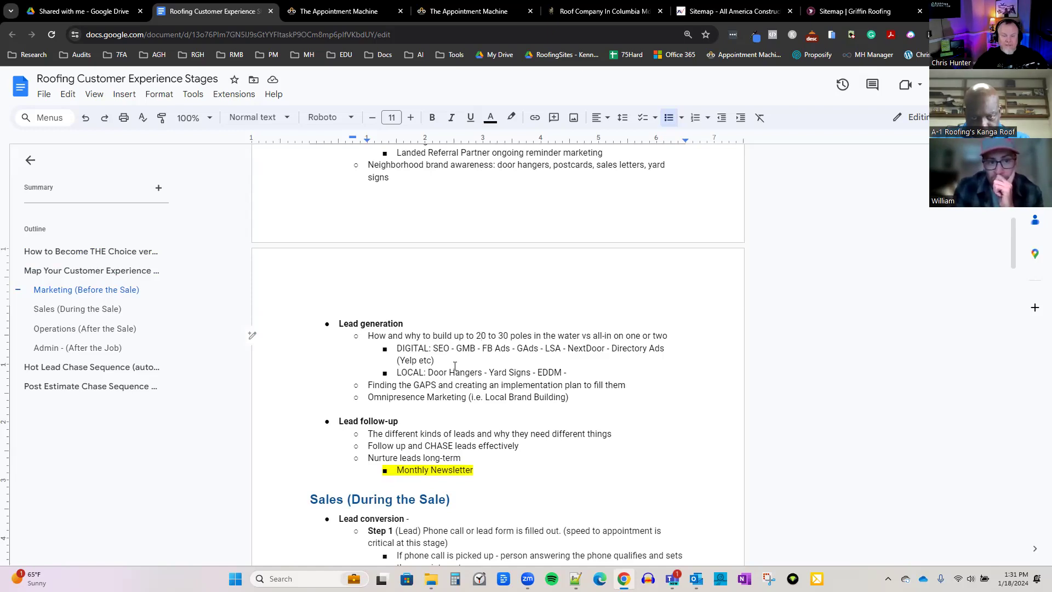
{"action": "left_click_drag", "start_coordinate": [576, 372], "coordinate": [442, 371]}
{"action": "left_click", "coordinate": [545, 374]}
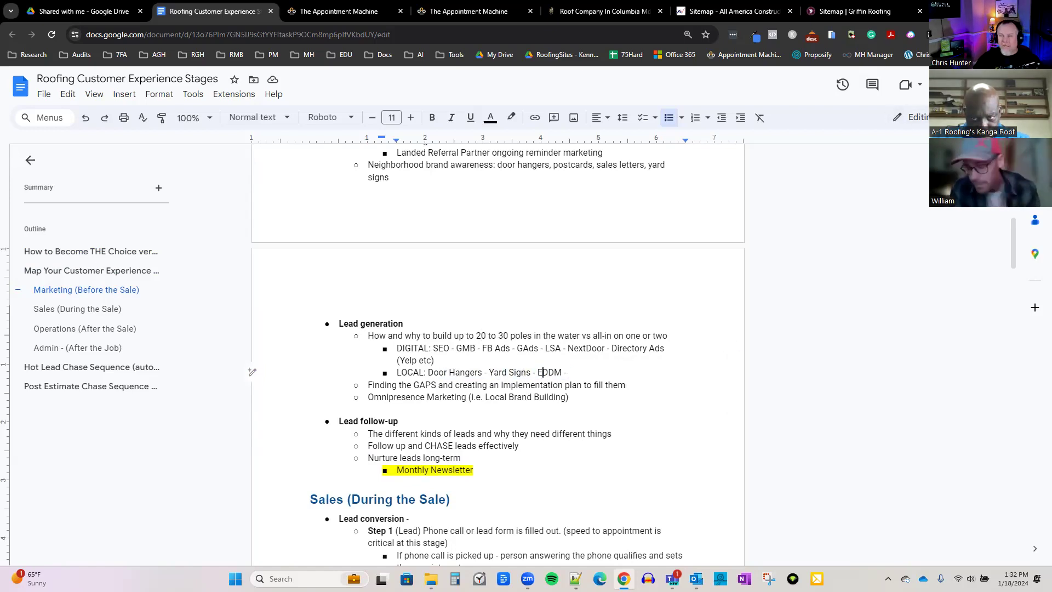
{"action": "key", "text": "ctrl+t"}
Search Google for 'eddm' and scroll down to the USPS Every Door Direct Mail results.
{"action": "type", "text": "eddm"}
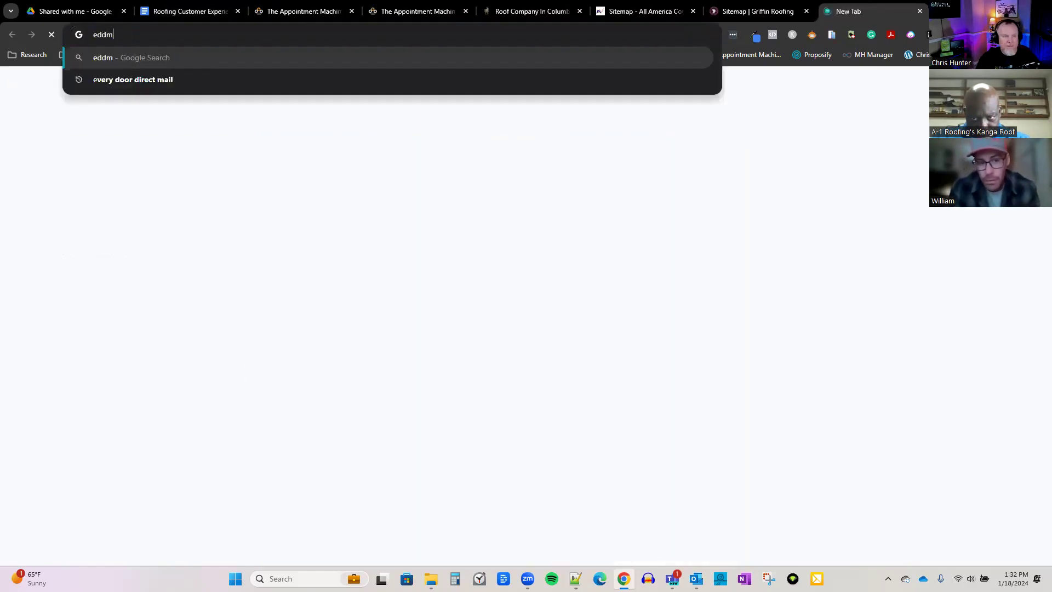
{"action": "key", "text": "Return"}
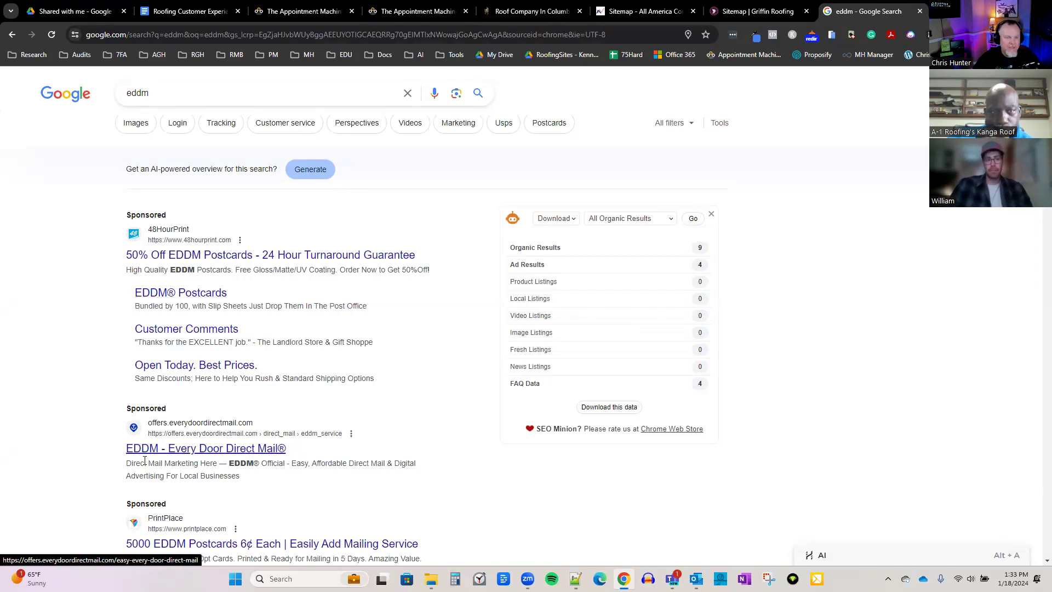
{"action": "scroll", "coordinate": [146, 466], "scroll_direction": "down", "scroll_amount": 1}
{"action": "scroll", "coordinate": [146, 466], "scroll_direction": "down", "scroll_amount": 3}
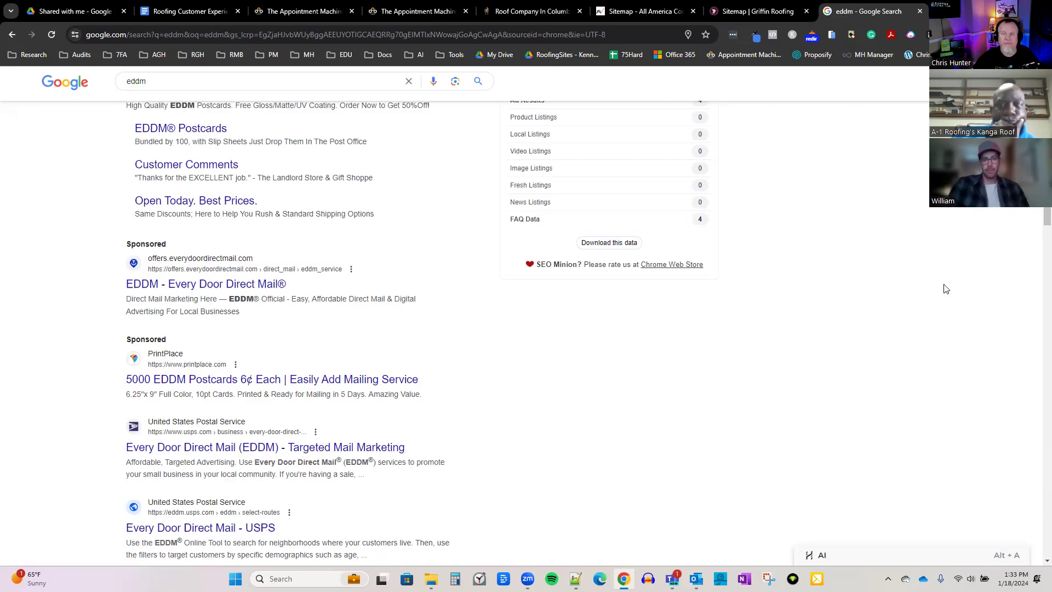
Return to the Roofing doc and highlight the kinds-of-leads and Follow up and CHASE leads lines.
{"action": "left_click", "coordinate": [190, 12]}
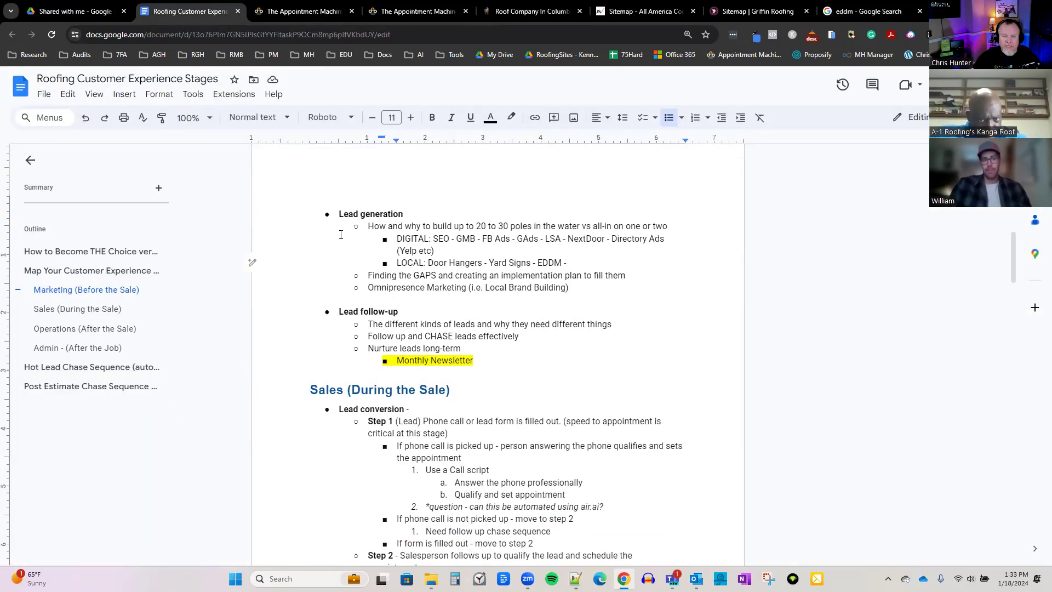
{"action": "left_click_drag", "start_coordinate": [368, 324], "coordinate": [612, 322]}
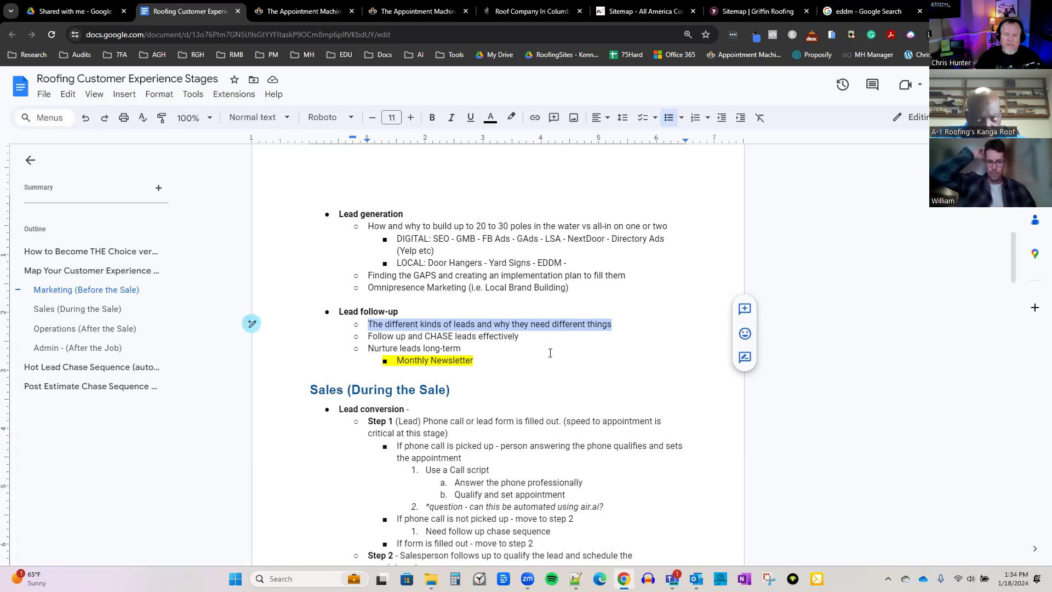
{"action": "left_click_drag", "start_coordinate": [372, 336], "coordinate": [531, 336]}
Scroll to the Hot Lead Chase Sequence and highlight the Post Estimate Chase Sequence heading.
{"action": "scroll", "coordinate": [520, 349], "scroll_direction": "down", "scroll_amount": 20}
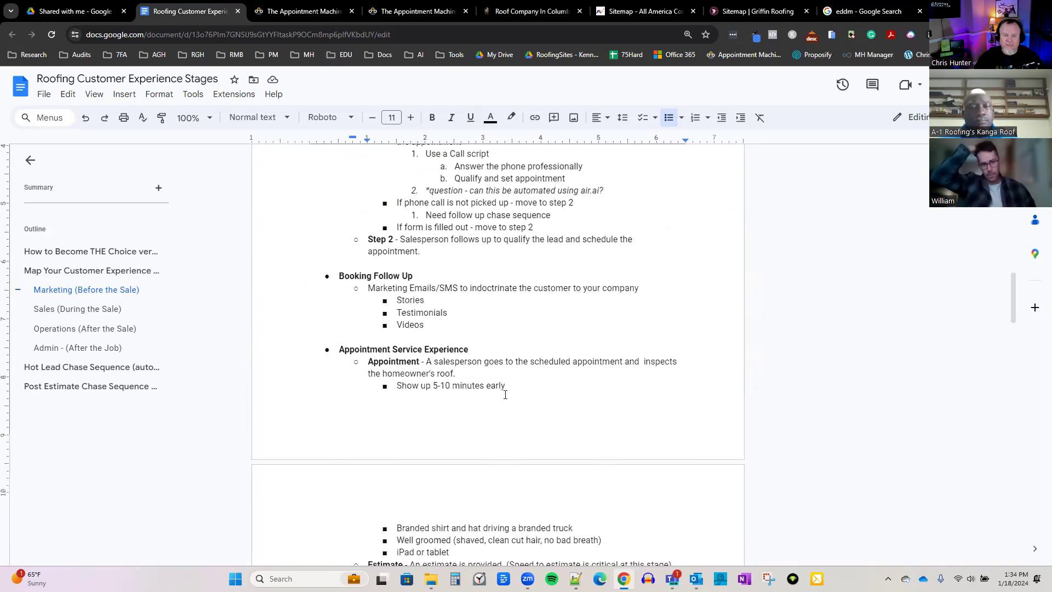
{"action": "scroll", "coordinate": [495, 396], "scroll_direction": "down", "scroll_amount": 10}
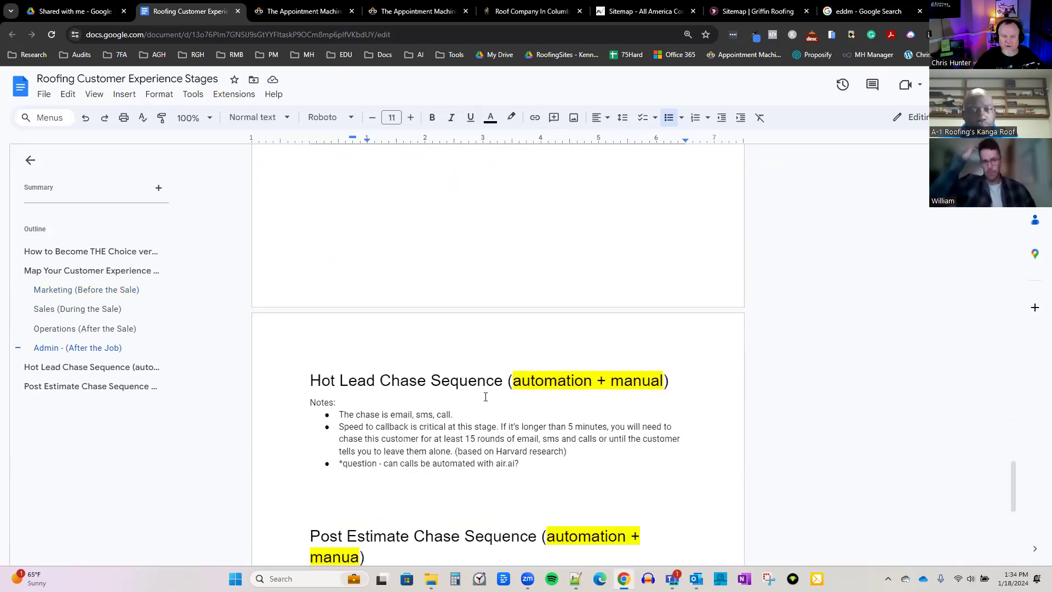
{"action": "scroll", "coordinate": [466, 326], "scroll_direction": "up", "scroll_amount": 1}
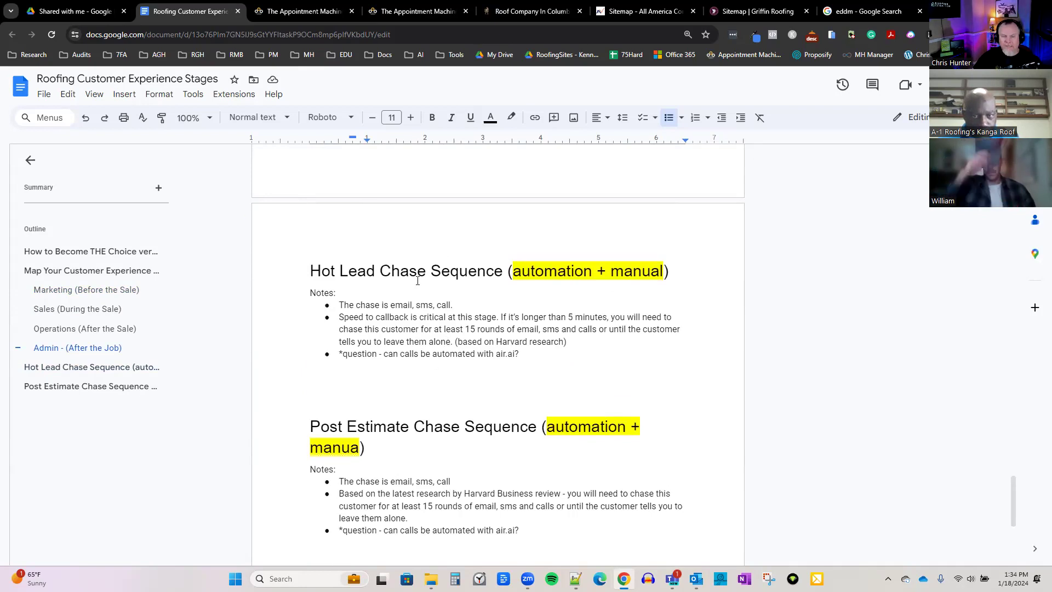
{"action": "left_click_drag", "start_coordinate": [310, 426], "coordinate": [471, 426]}
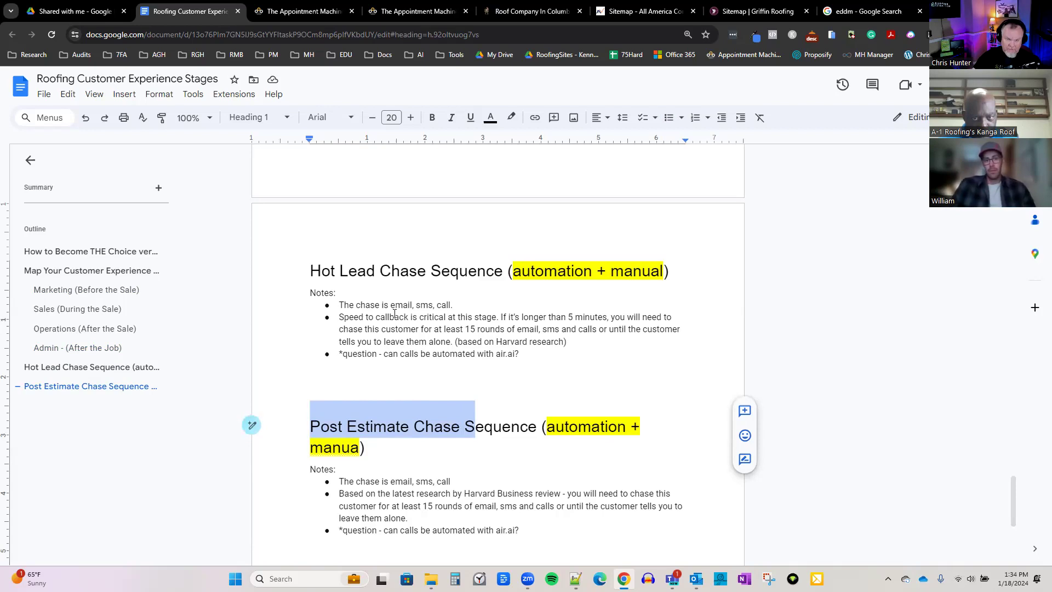
{"action": "left_click", "coordinate": [421, 305]}
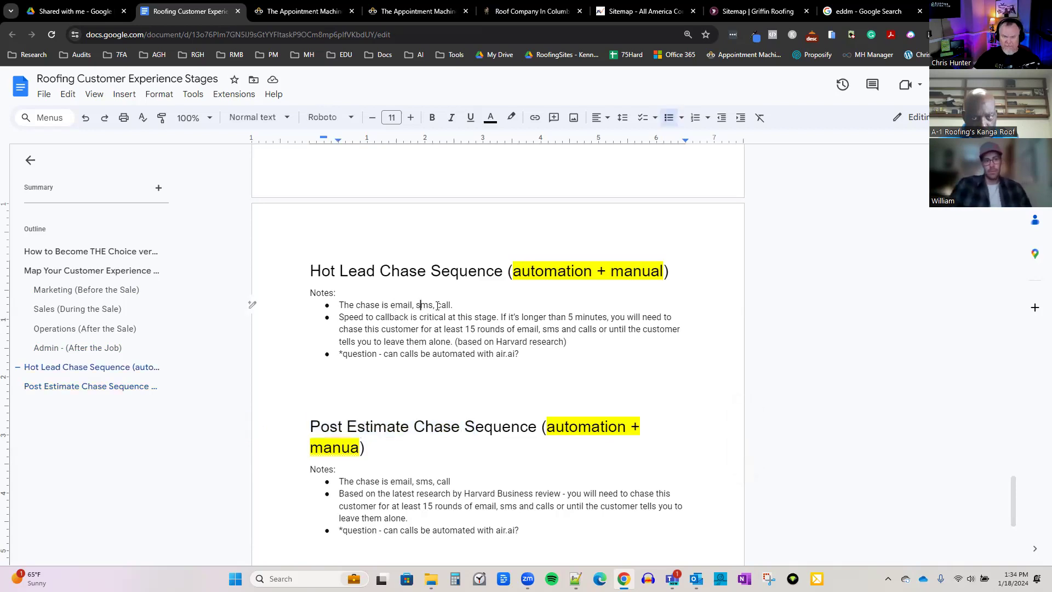
{"action": "left_click", "coordinate": [442, 305]}
{"action": "key", "text": "ctrl+Left"}
{"action": "key", "text": "ctrl+shift+Right"}
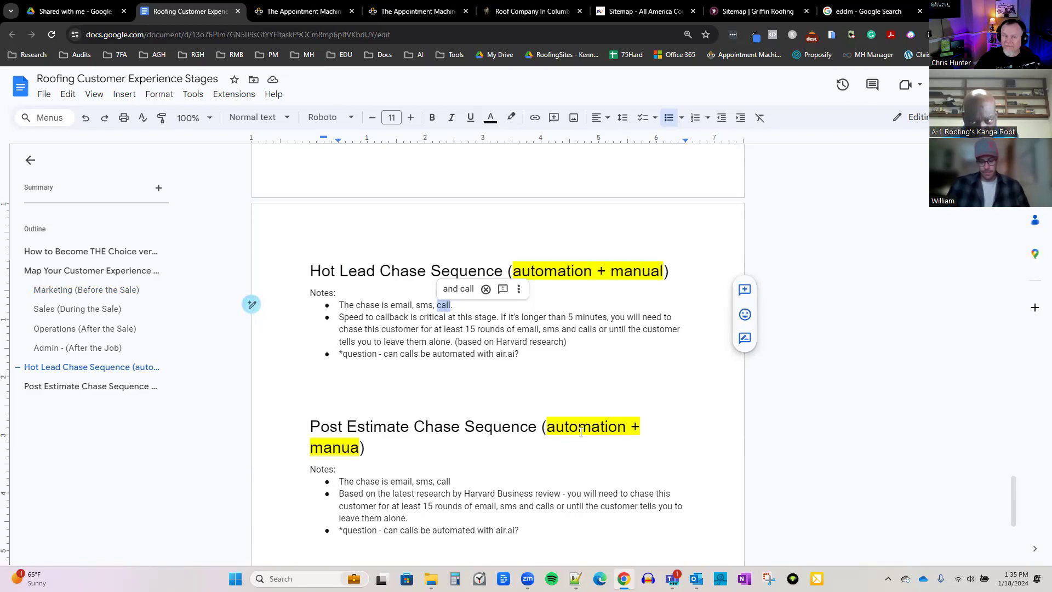
{"action": "left_click", "coordinate": [418, 317]}
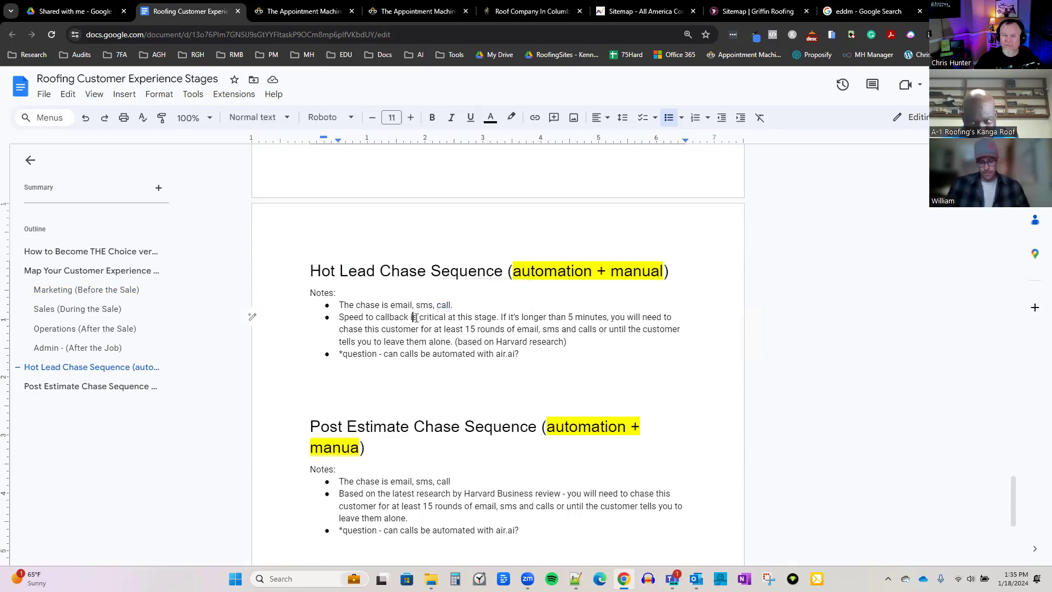
{"action": "left_click_drag", "start_coordinate": [419, 318], "coordinate": [537, 318]}
{"action": "left_click", "coordinate": [565, 357]}
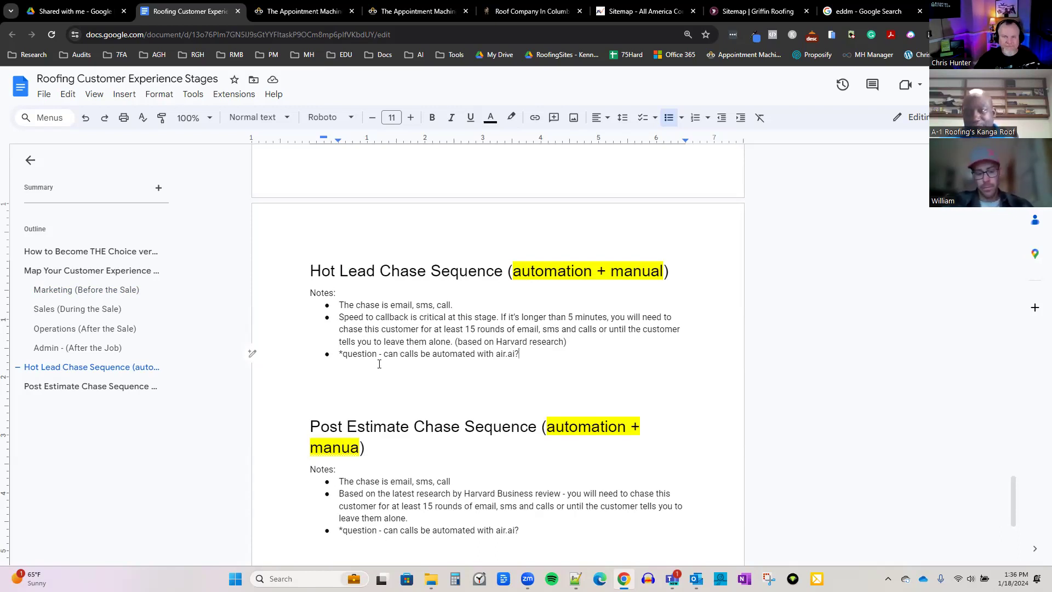
Scroll up from the chase sequences to the Lead follow-up and Sales lead conversion notes.
{"action": "scroll", "coordinate": [381, 366], "scroll_direction": "up", "scroll_amount": 3}
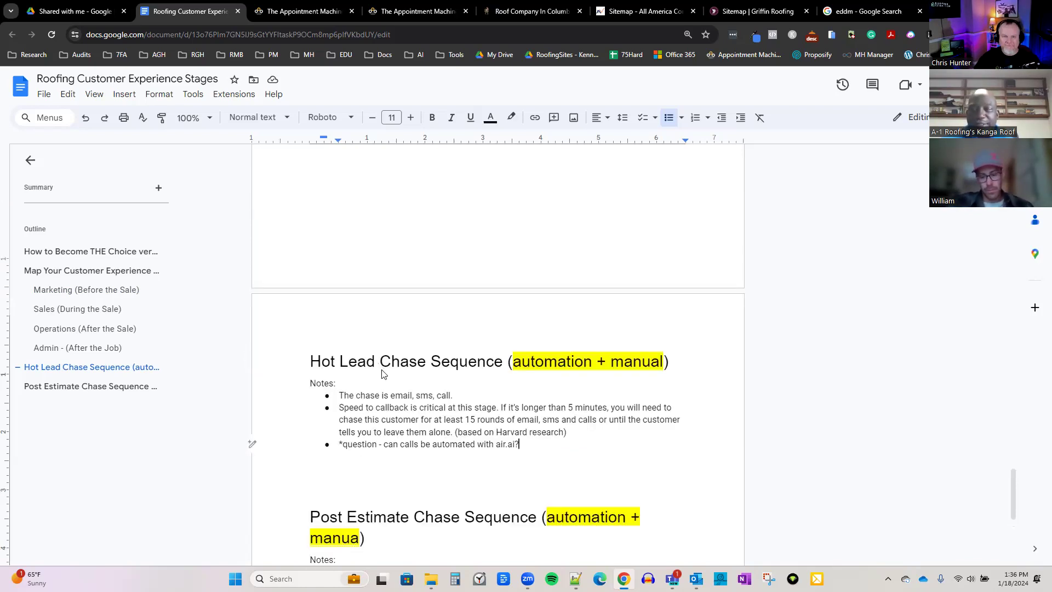
{"action": "scroll", "coordinate": [384, 368], "scroll_direction": "up", "scroll_amount": 13}
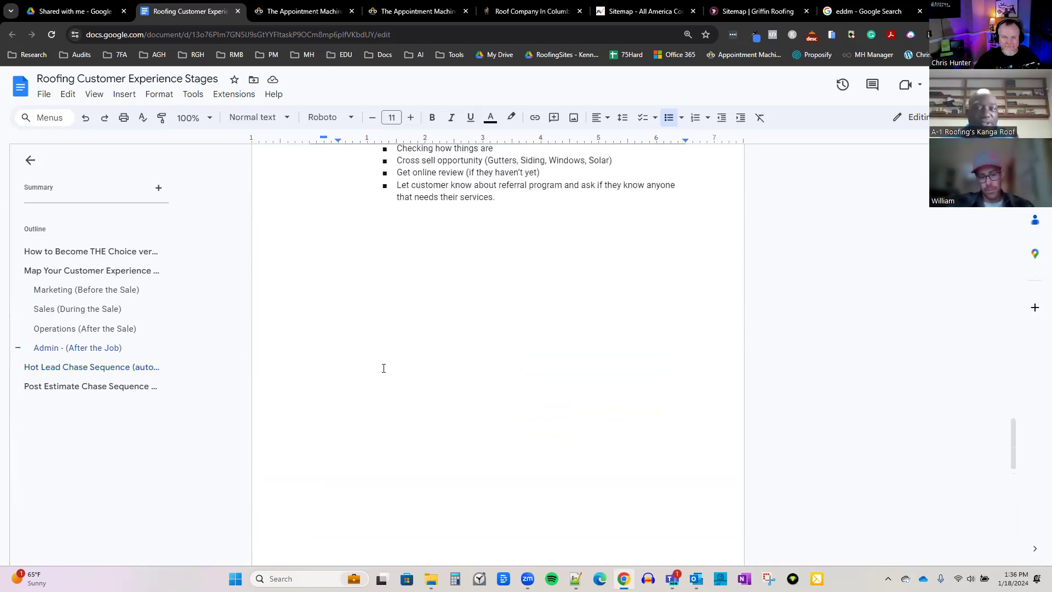
{"action": "scroll", "coordinate": [383, 368], "scroll_direction": "up", "scroll_amount": 15}
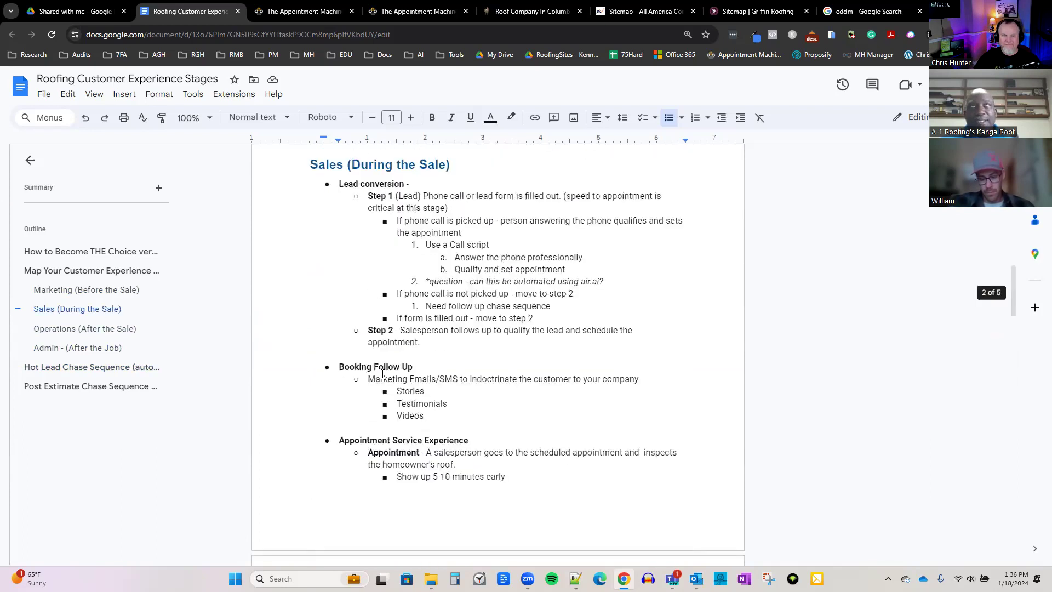
{"action": "scroll", "coordinate": [379, 375], "scroll_direction": "up", "scroll_amount": 4}
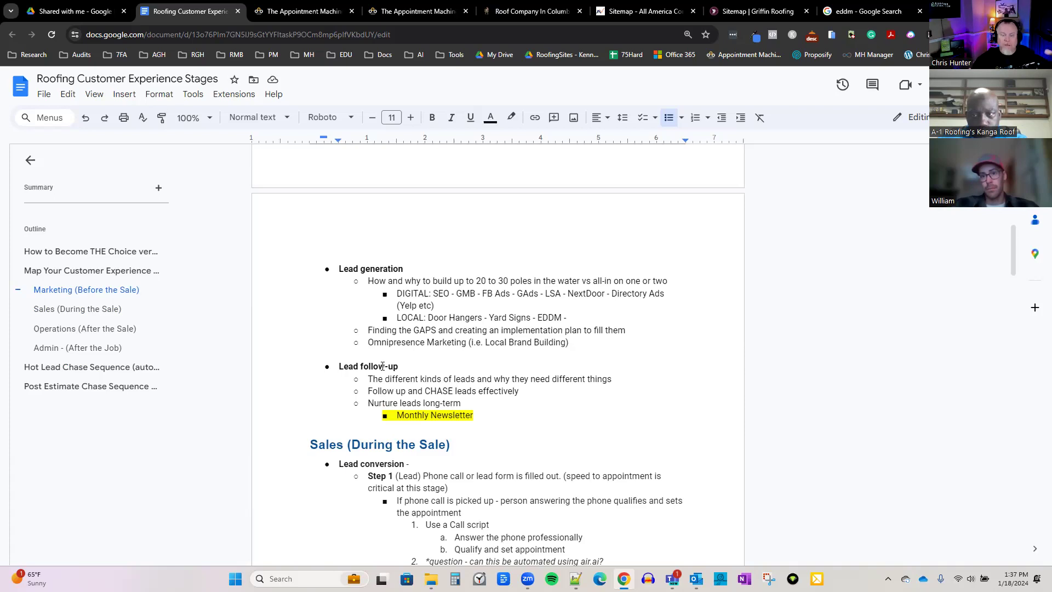
{"action": "left_click", "coordinate": [387, 408]}
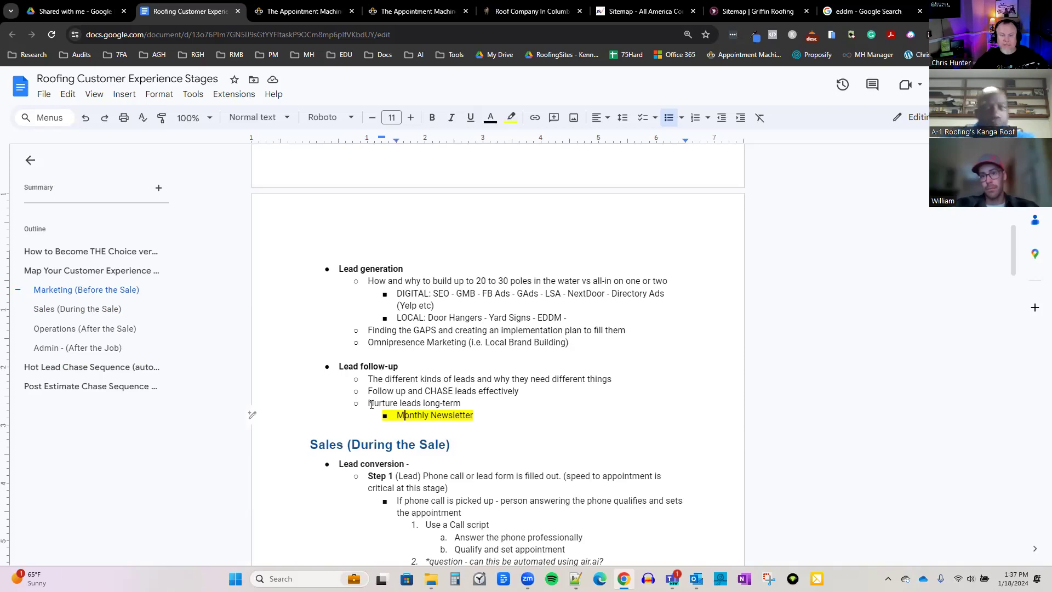
{"action": "left_click", "coordinate": [403, 423]}
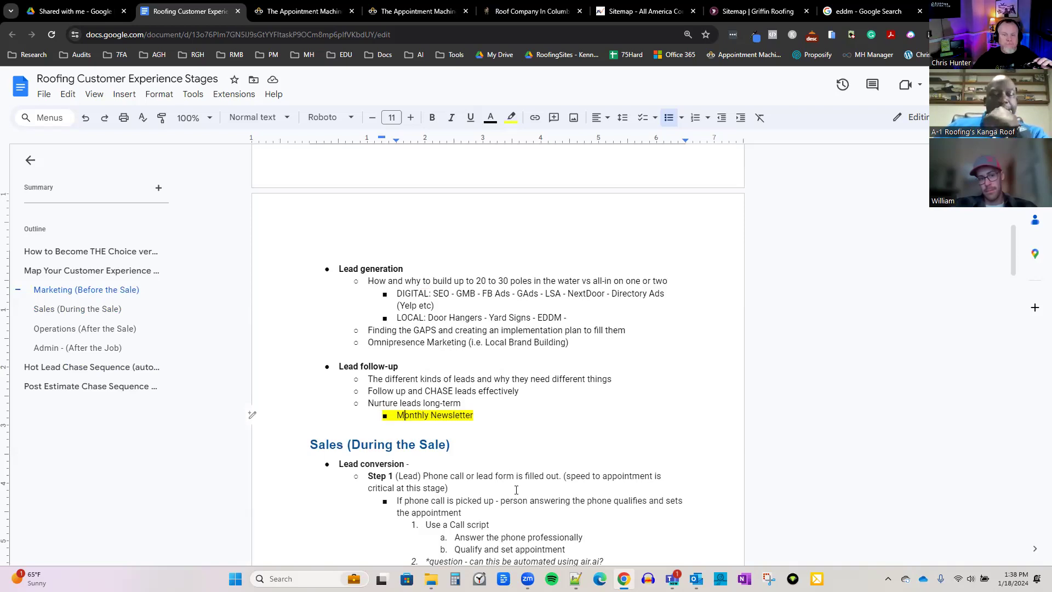
Highlight the Lead conversion heading, then the 'Use a Call script' Step 1 text.
{"action": "scroll", "coordinate": [491, 398], "scroll_direction": "down", "scroll_amount": 3}
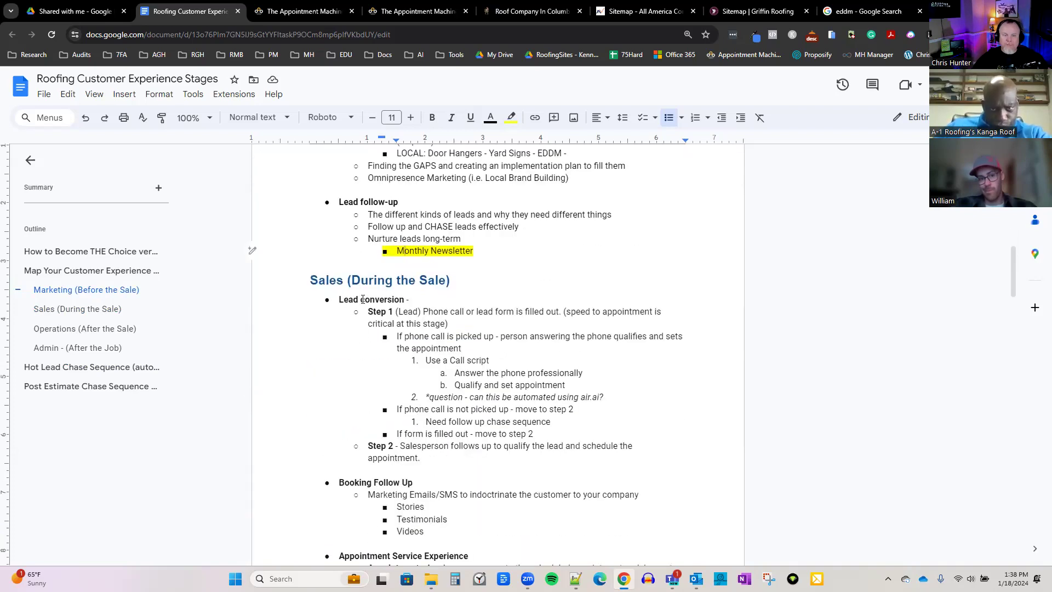
{"action": "left_click_drag", "start_coordinate": [338, 299], "coordinate": [405, 299]}
{"action": "left_click", "coordinate": [389, 328]}
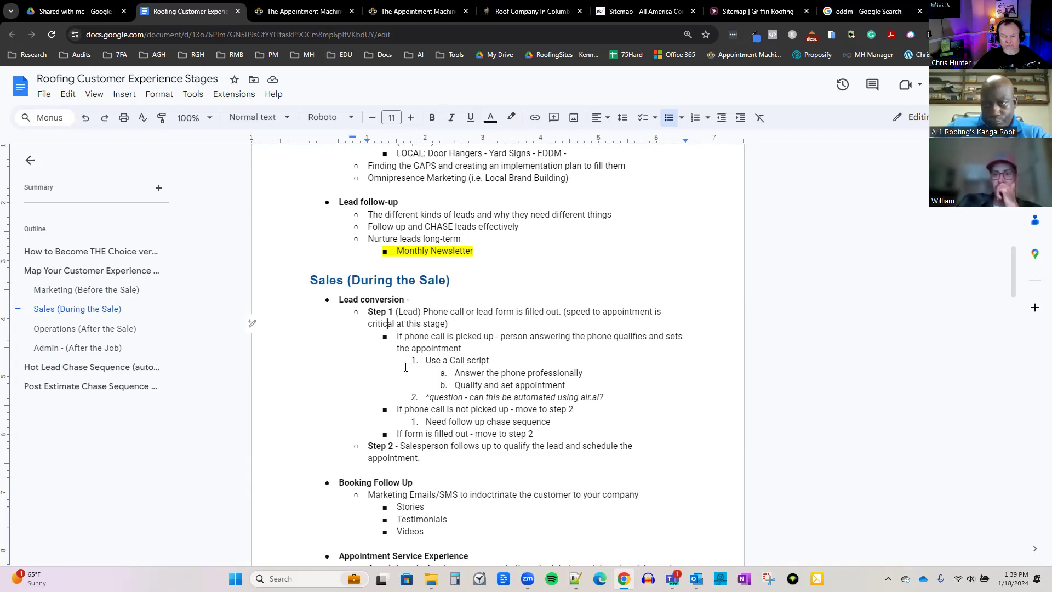
{"action": "scroll", "coordinate": [406, 367], "scroll_direction": "down", "scroll_amount": 1}
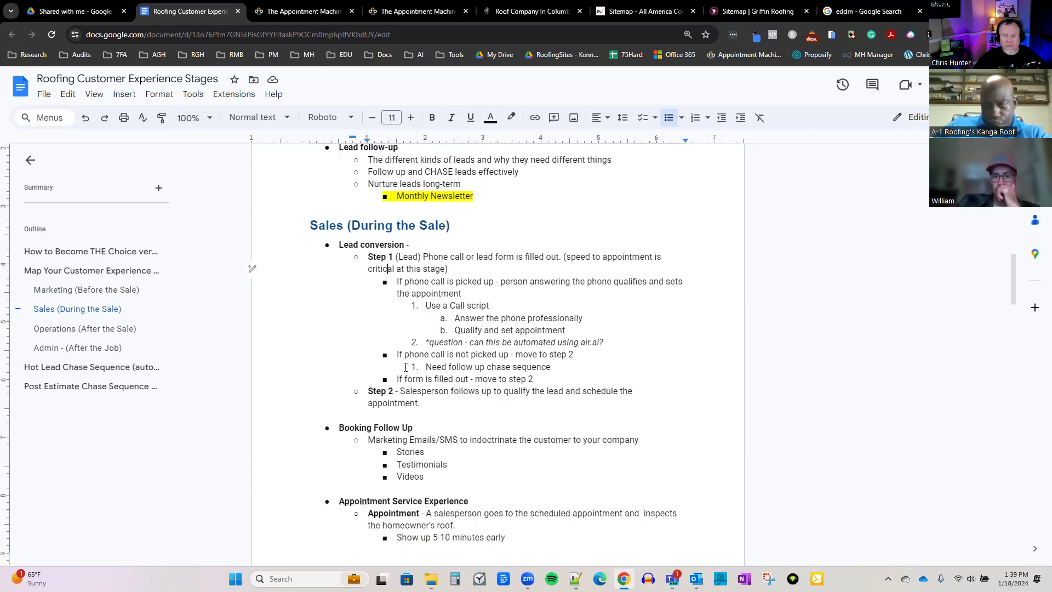
{"action": "left_click_drag", "start_coordinate": [425, 305], "coordinate": [489, 305]}
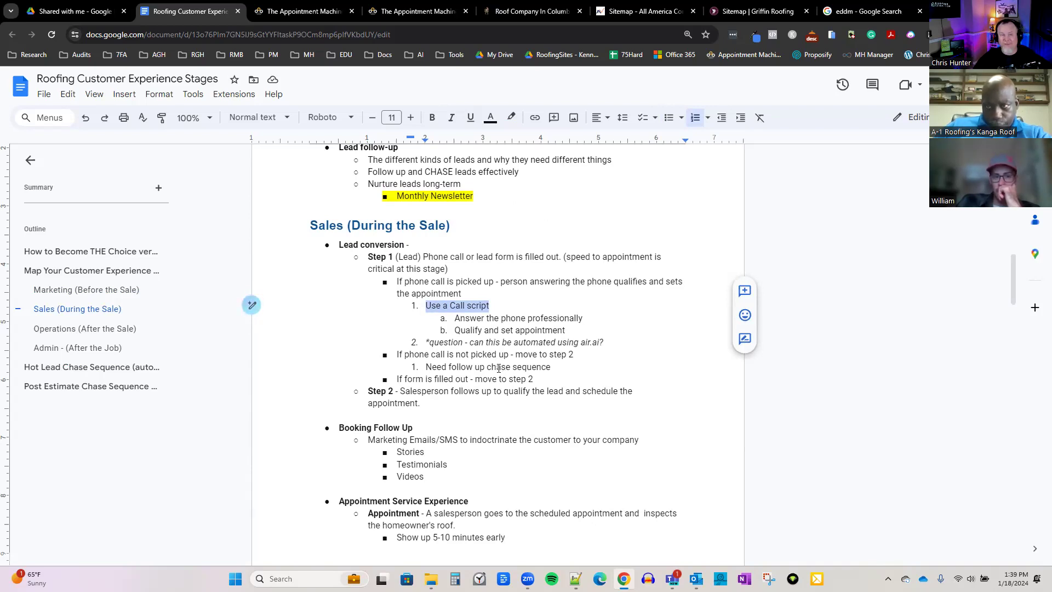
{"action": "scroll", "coordinate": [500, 368], "scroll_direction": "up", "scroll_amount": 1}
{"action": "scroll", "coordinate": [500, 384], "scroll_direction": "down", "scroll_amount": 1}
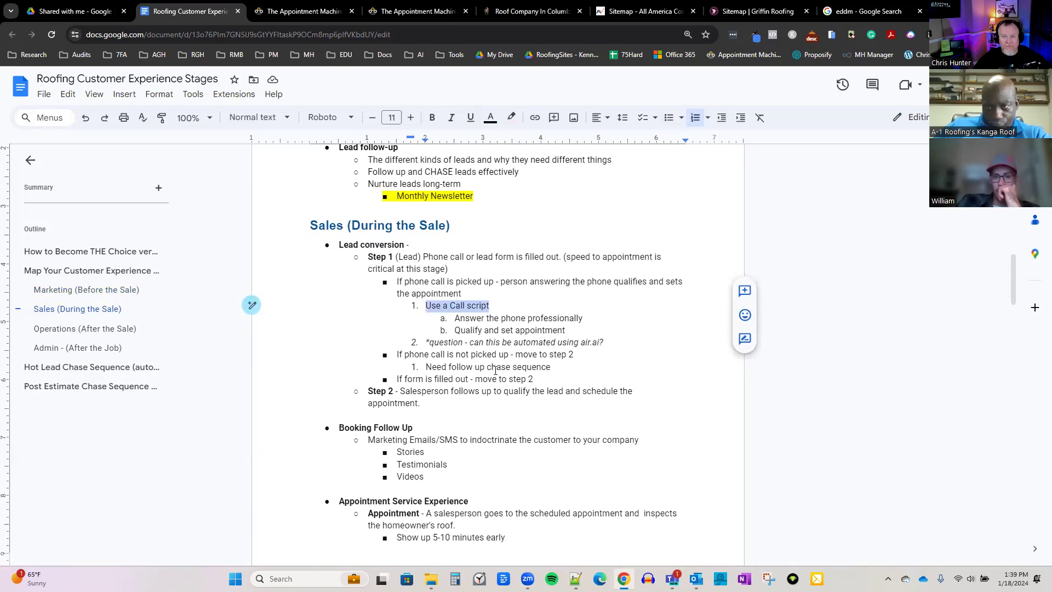
{"action": "scroll", "coordinate": [611, 321], "scroll_direction": "down", "scroll_amount": 1}
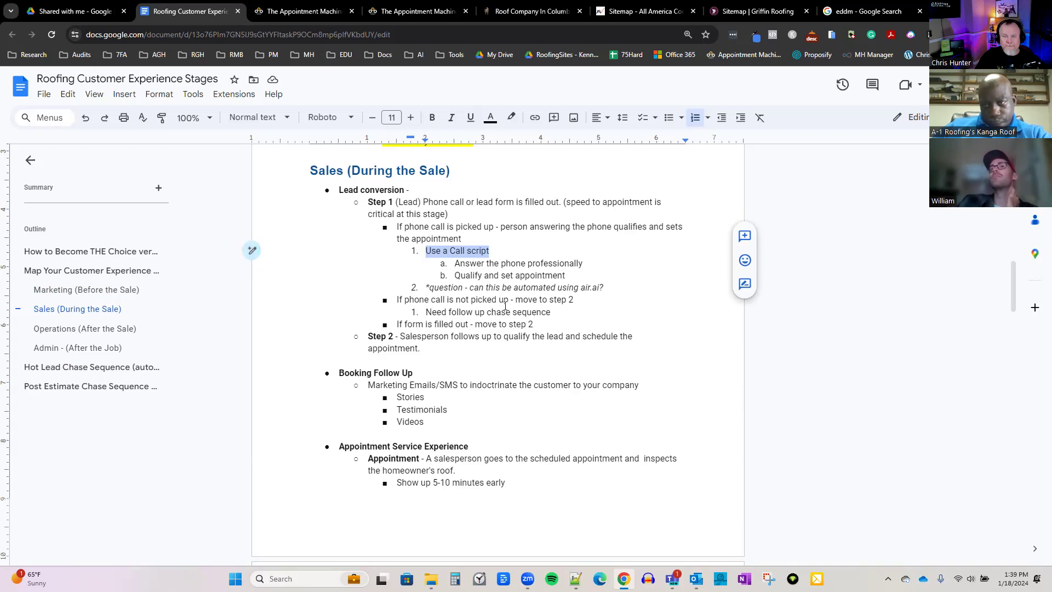
{"action": "scroll", "coordinate": [488, 307], "scroll_direction": "up", "scroll_amount": 1}
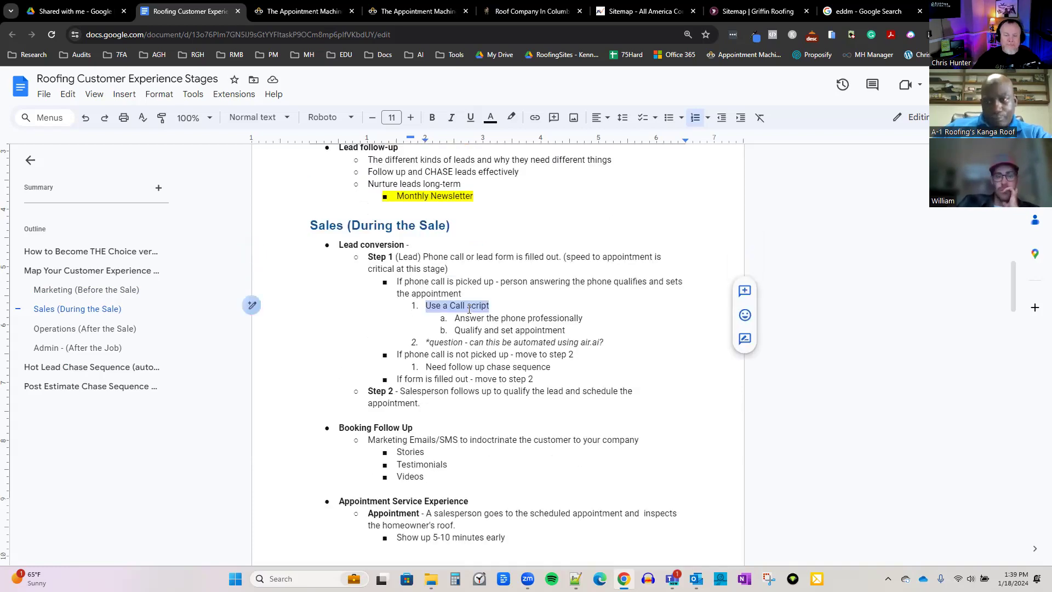
{"action": "scroll", "coordinate": [466, 317], "scroll_direction": "down", "scroll_amount": 1}
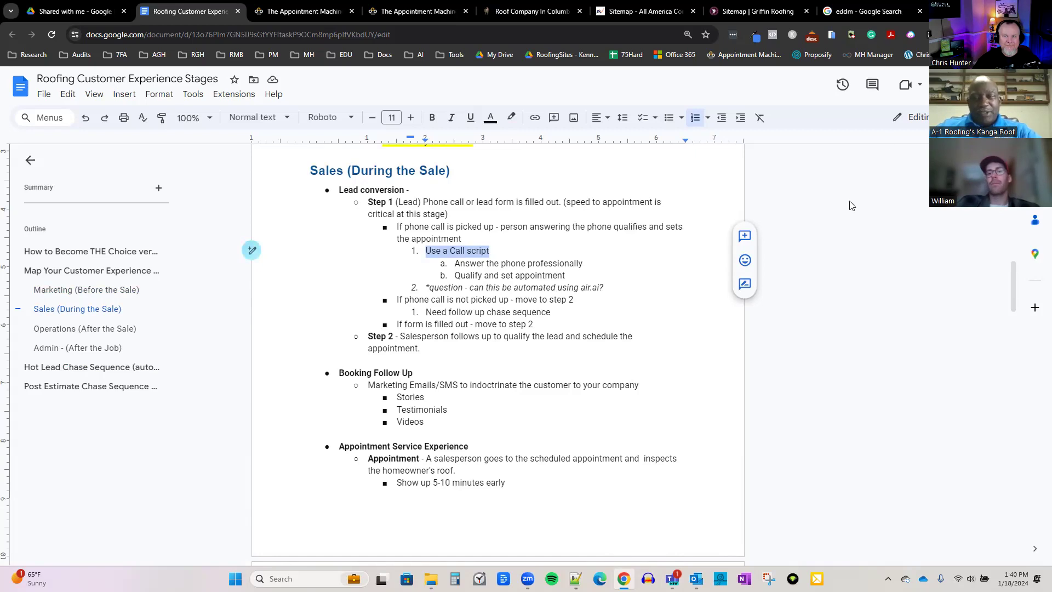
Close both sitemap tabs, the eddm search, Columbia, one Appointment Machine and Google Drive tabs.
{"action": "left_click", "coordinate": [692, 11]}
{"action": "left_click", "coordinate": [693, 11]}
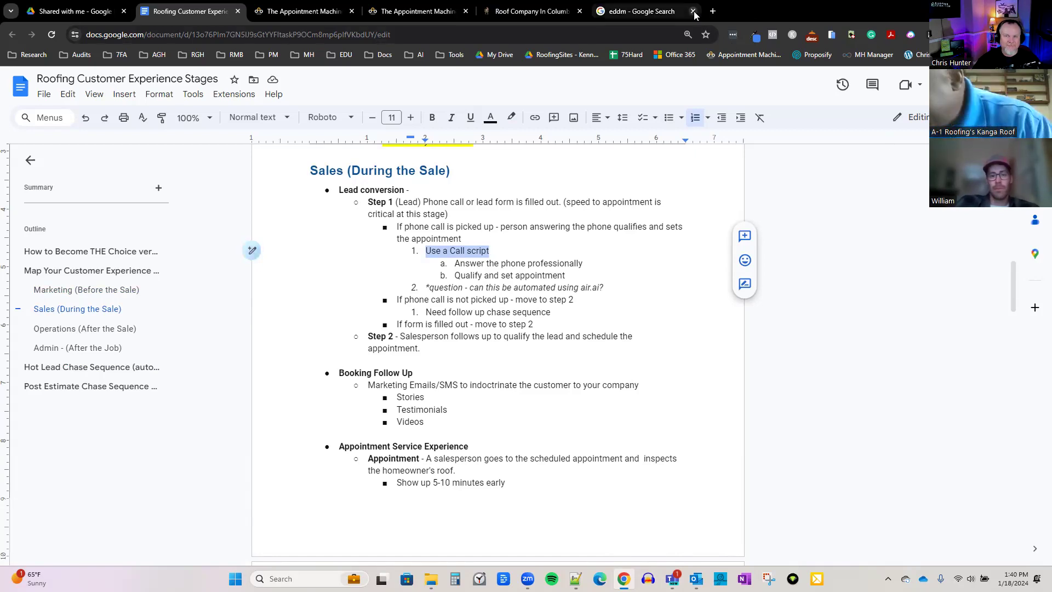
{"action": "left_click", "coordinate": [692, 11]}
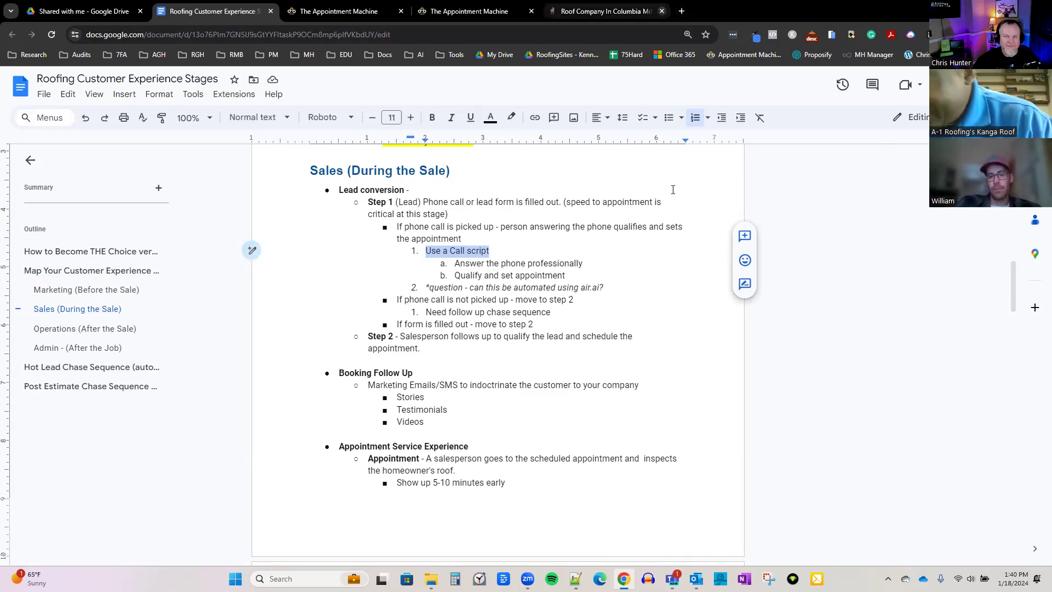
{"action": "left_click", "coordinate": [661, 11]}
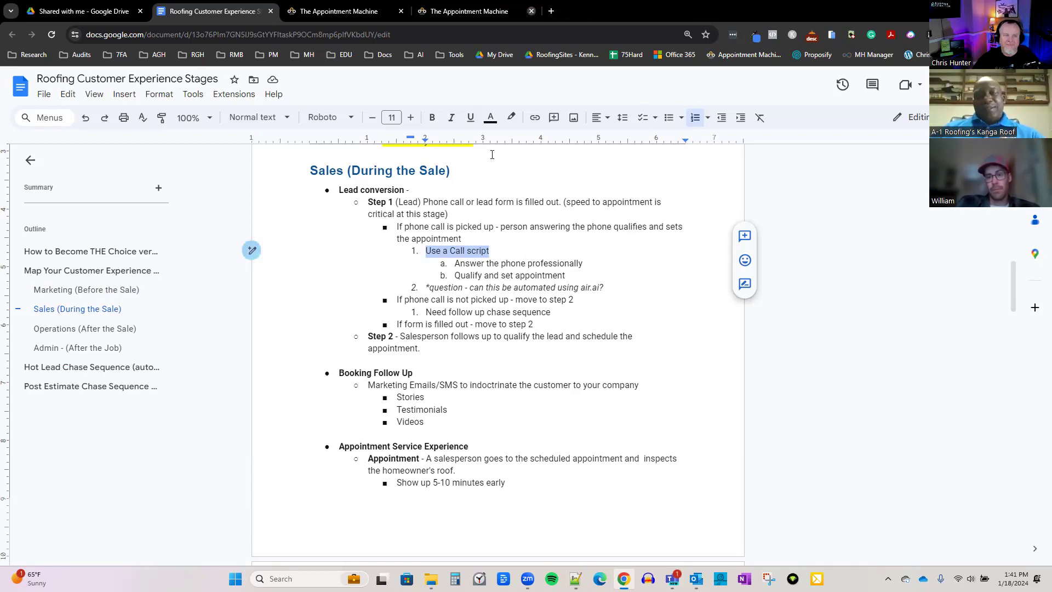
{"action": "left_click", "coordinate": [531, 11]}
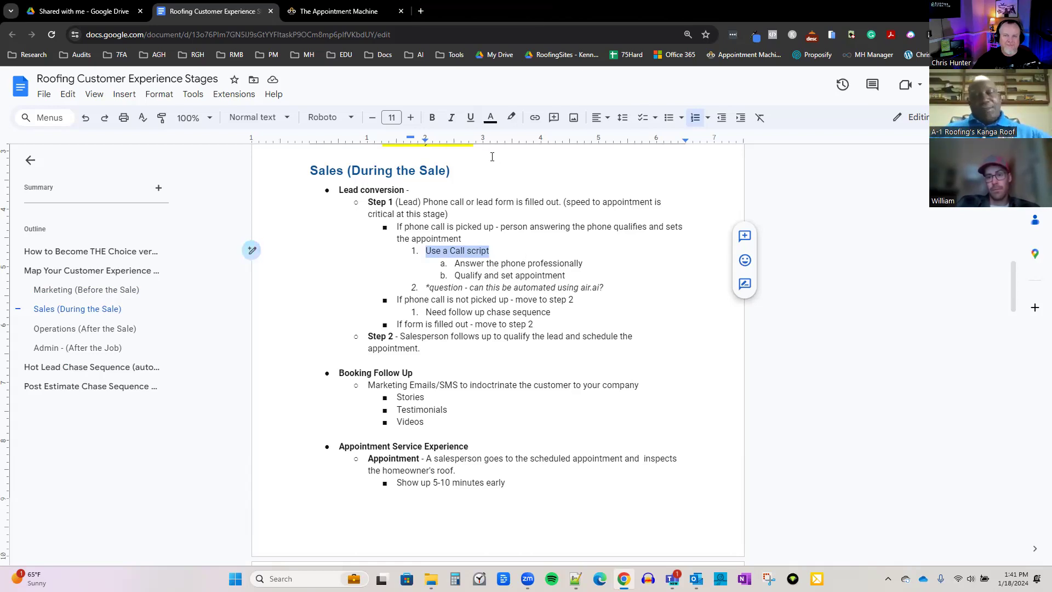
{"action": "left_click", "coordinate": [141, 11]}
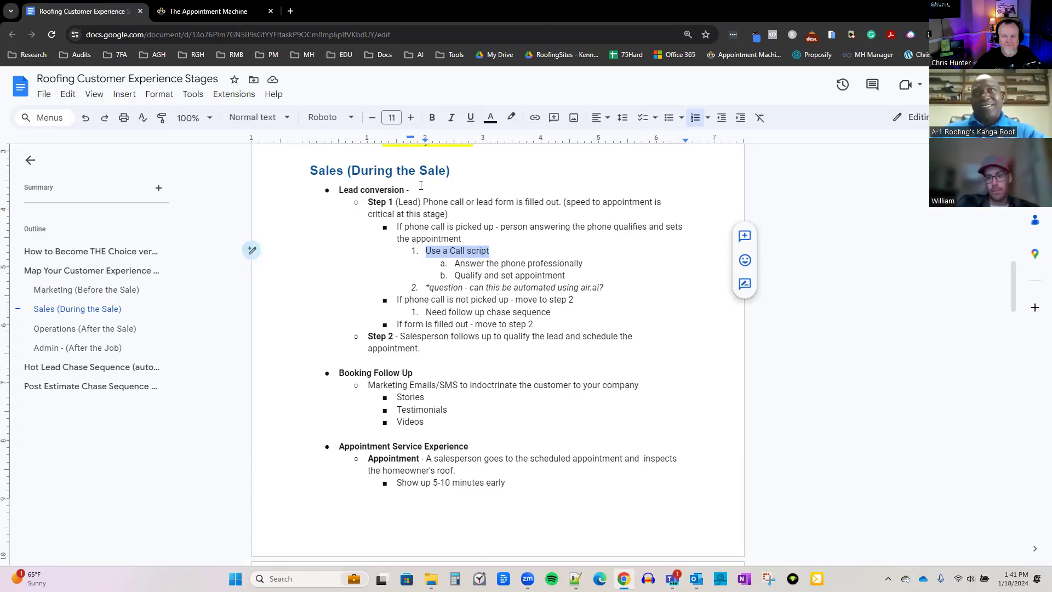
Scroll to show the Sales Step 1 call-script sub-steps and the air.ai automation question.
{"action": "scroll", "coordinate": [421, 186], "scroll_direction": "down", "scroll_amount": 1}
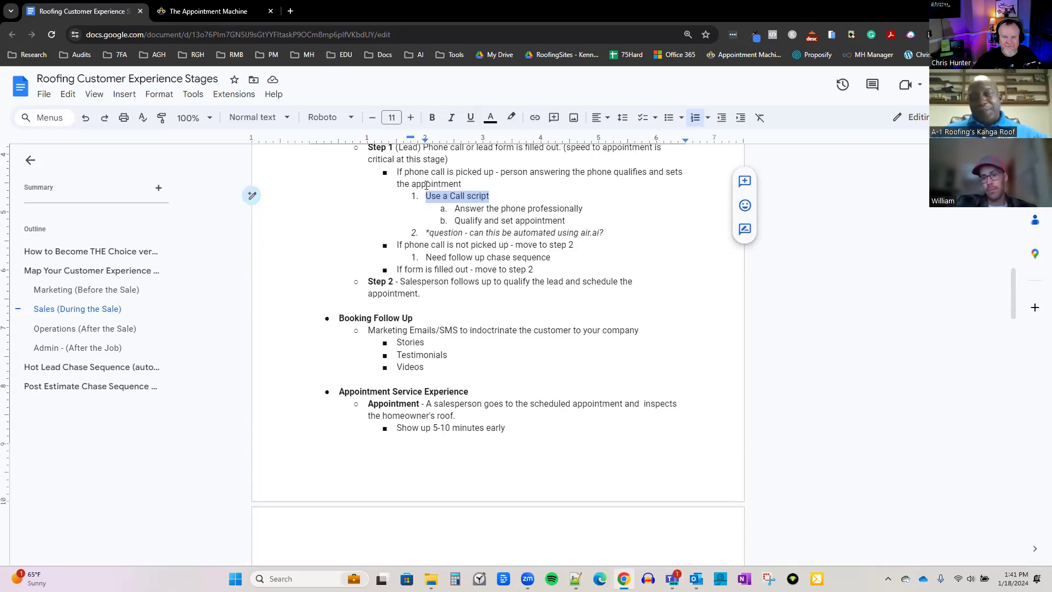
{"action": "scroll", "coordinate": [427, 186], "scroll_direction": "up", "scroll_amount": 1}
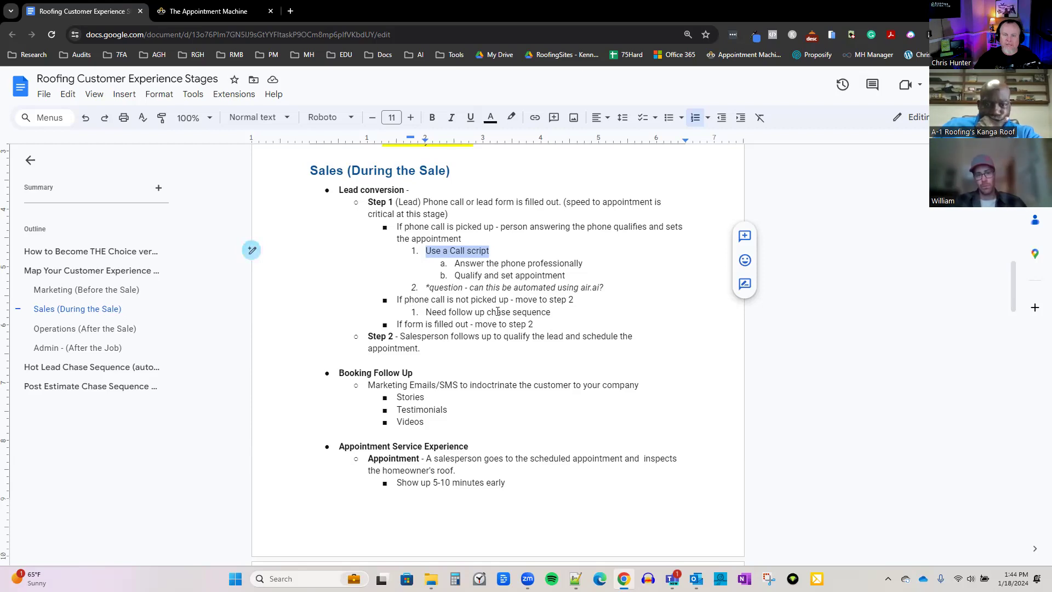
{"action": "left_click_drag", "start_coordinate": [496, 312], "coordinate": [551, 312]}
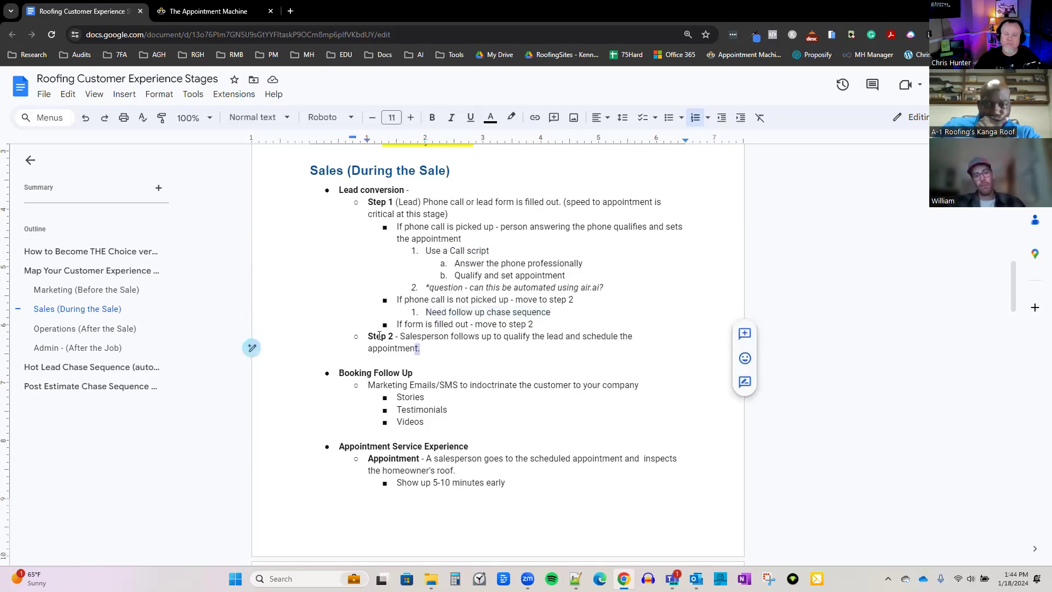
{"action": "triple_click", "coordinate": [406, 343]}
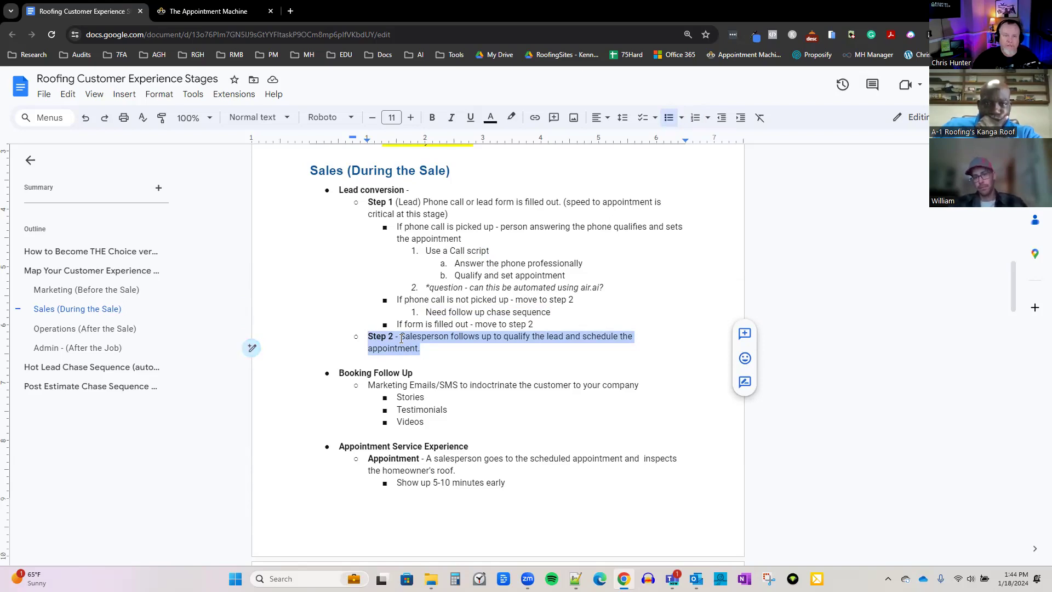
{"action": "left_click", "coordinate": [432, 362]}
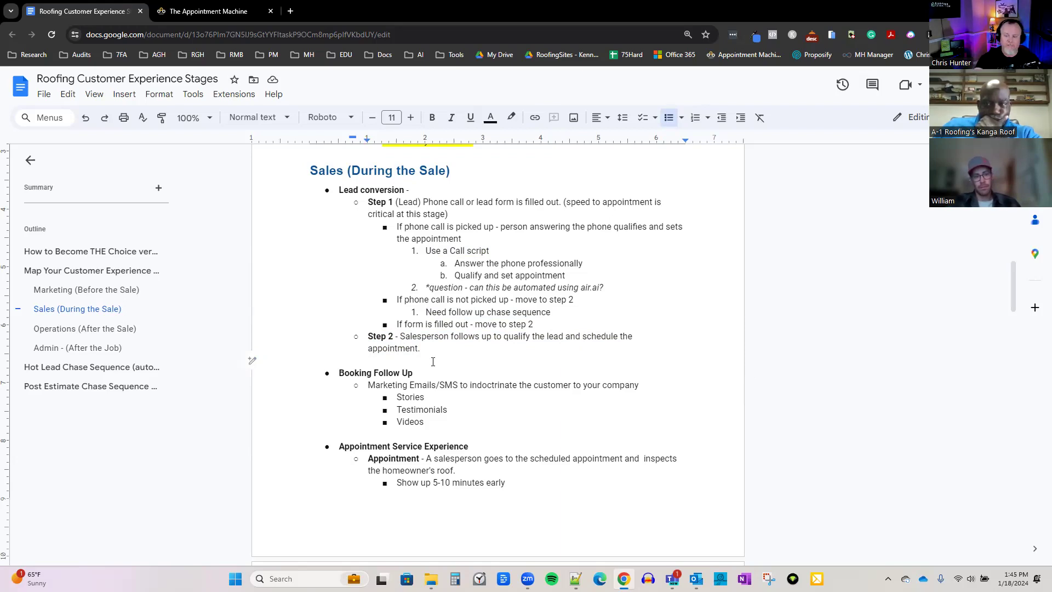
{"action": "scroll", "coordinate": [437, 359], "scroll_direction": "down", "scroll_amount": 1}
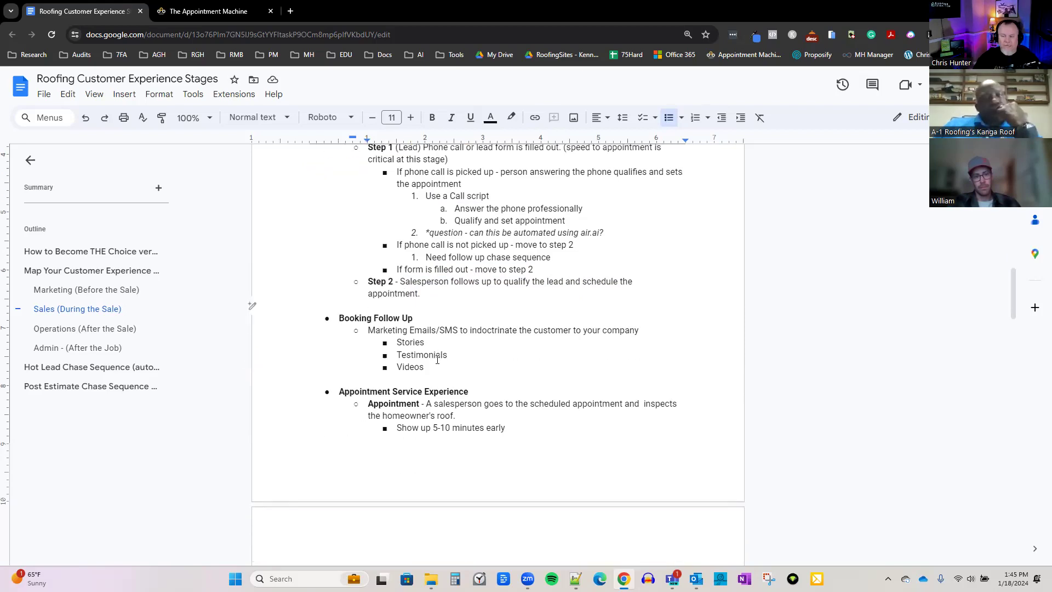
{"action": "scroll", "coordinate": [437, 364], "scroll_direction": "down", "scroll_amount": 1}
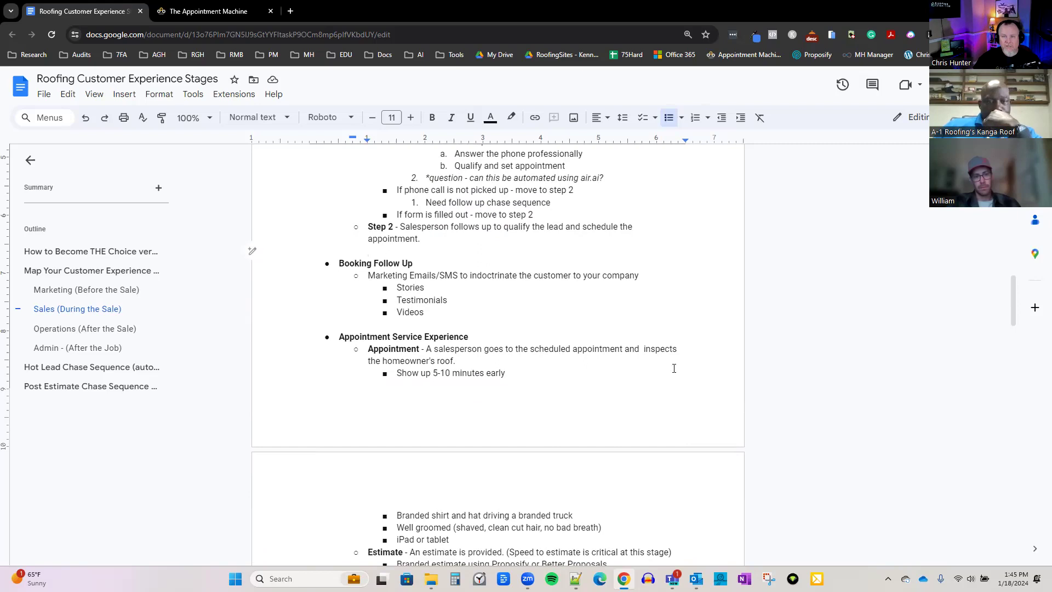
{"action": "left_click_drag", "start_coordinate": [339, 264], "coordinate": [432, 313]}
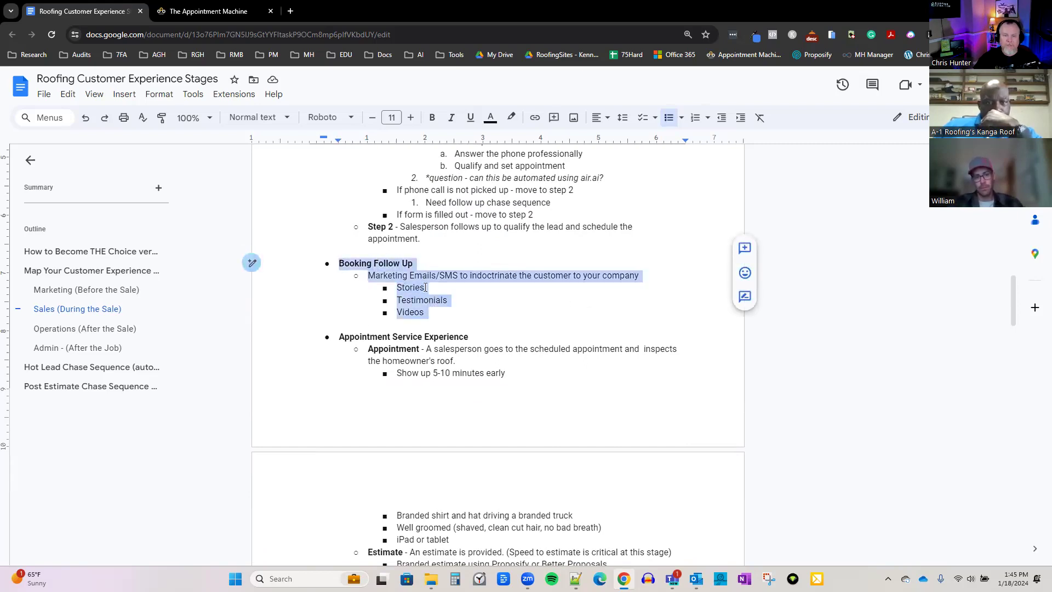
{"action": "left_click", "coordinate": [473, 275]}
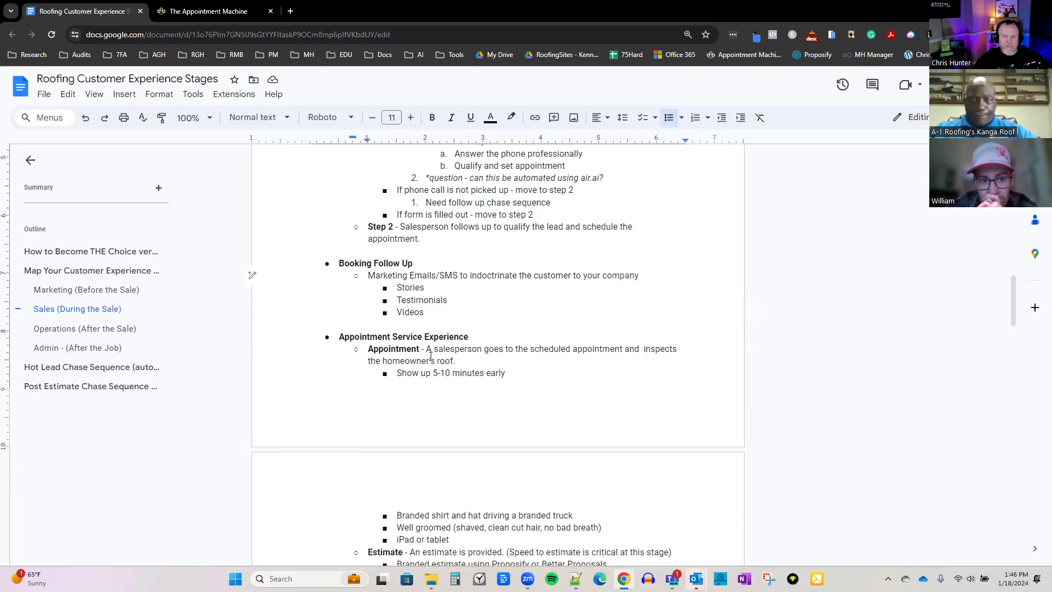
{"action": "scroll", "coordinate": [426, 342], "scroll_direction": "down", "scroll_amount": 2}
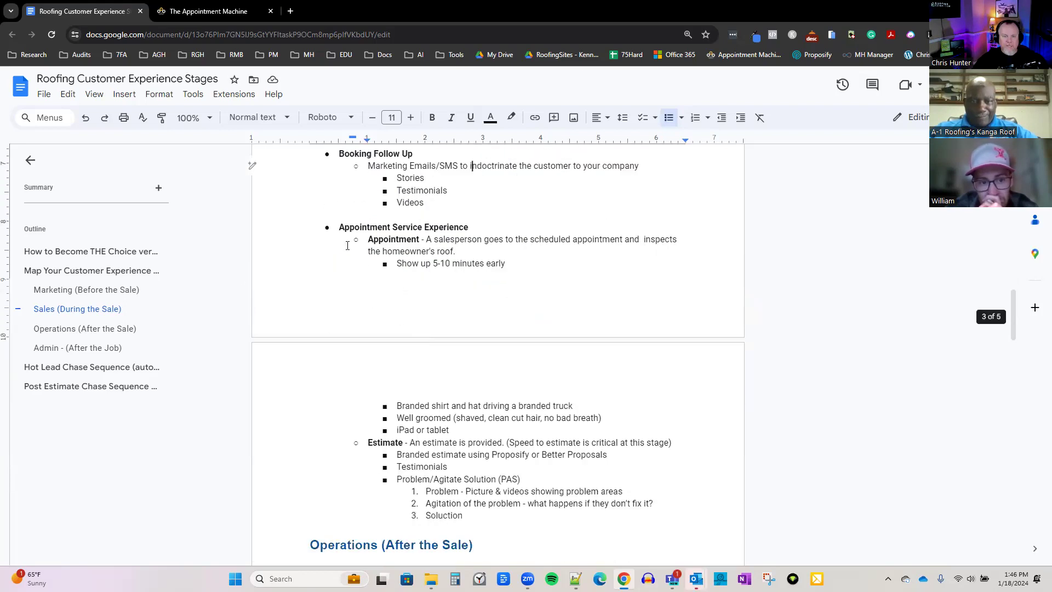
{"action": "left_click_drag", "start_coordinate": [338, 227], "coordinate": [470, 234]}
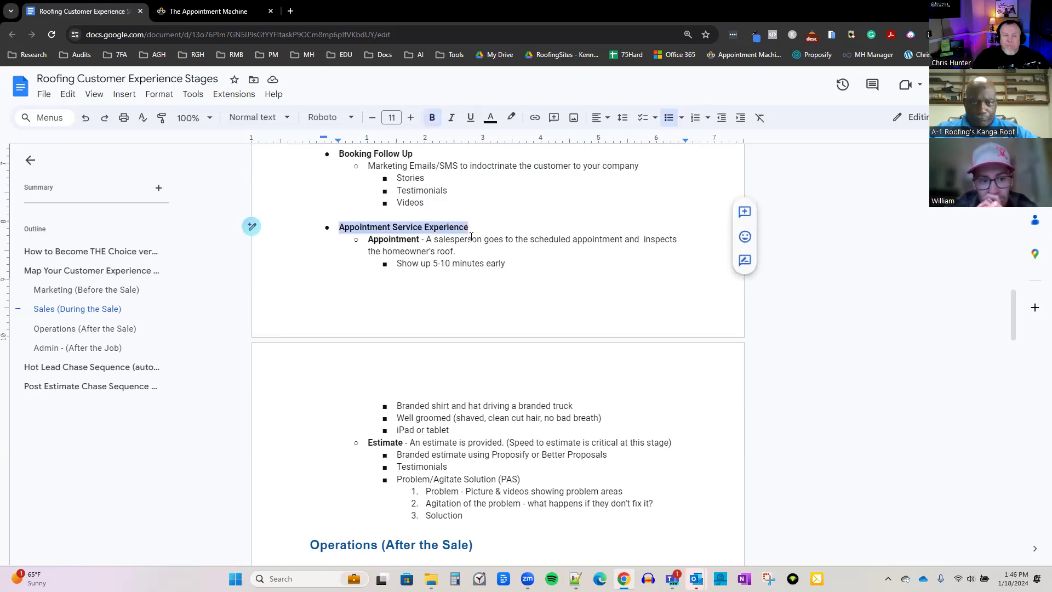
{"action": "left_click", "coordinate": [452, 264]}
{"action": "triple_click", "coordinate": [445, 263]}
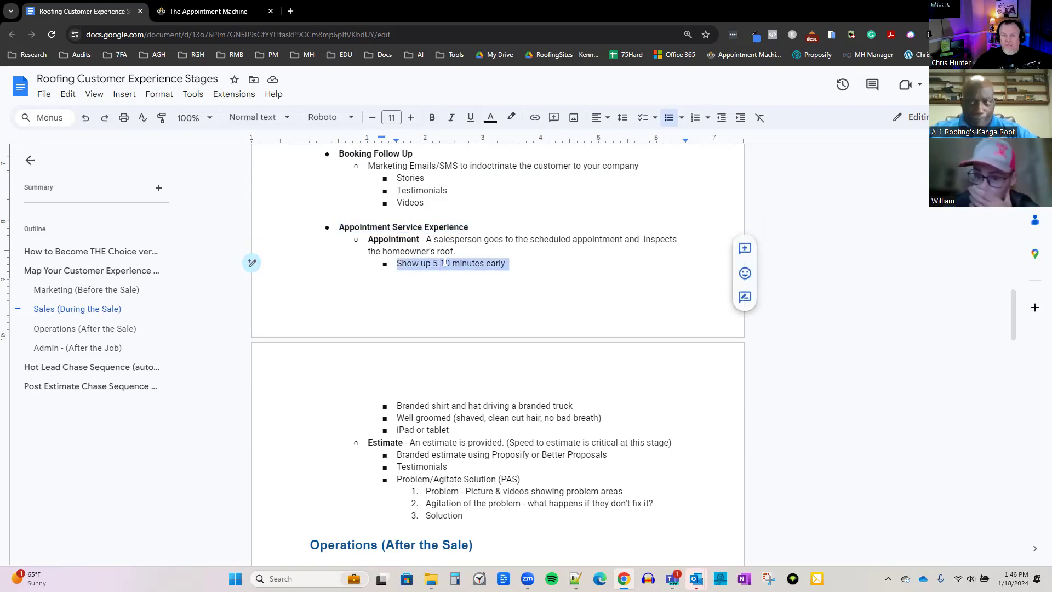
{"action": "left_click", "coordinate": [441, 269]}
{"action": "scroll", "coordinate": [412, 296], "scroll_direction": "down", "scroll_amount": 2}
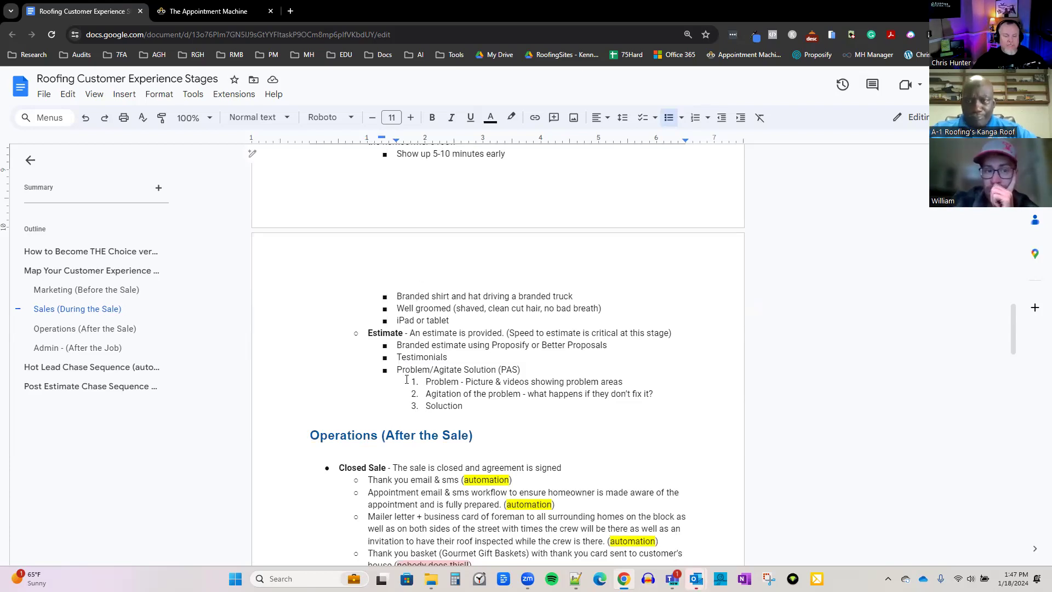
{"action": "scroll", "coordinate": [408, 375], "scroll_direction": "up", "scroll_amount": 1}
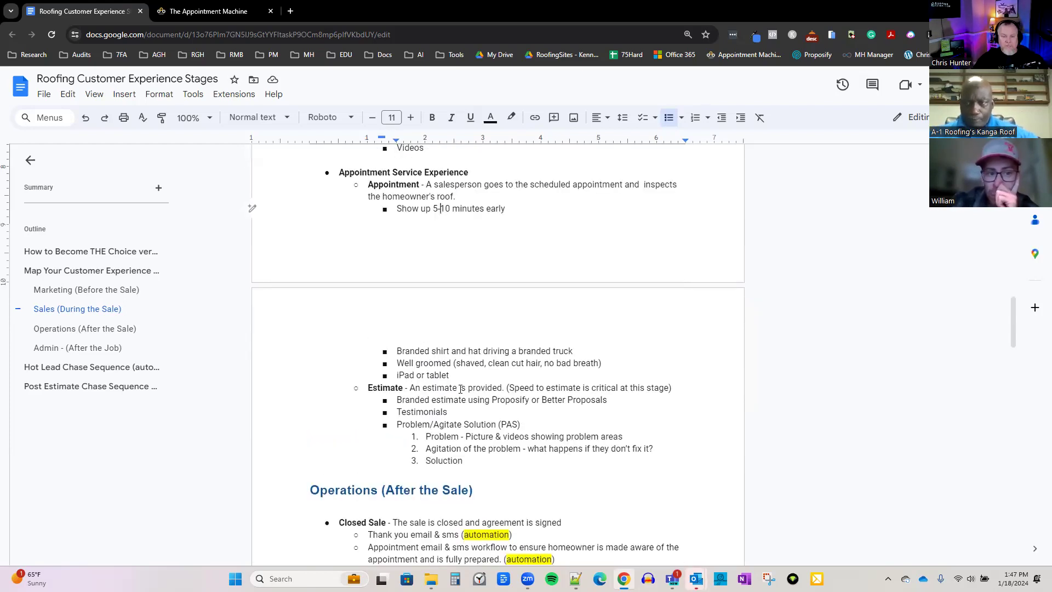
{"action": "triple_click", "coordinate": [402, 376]}
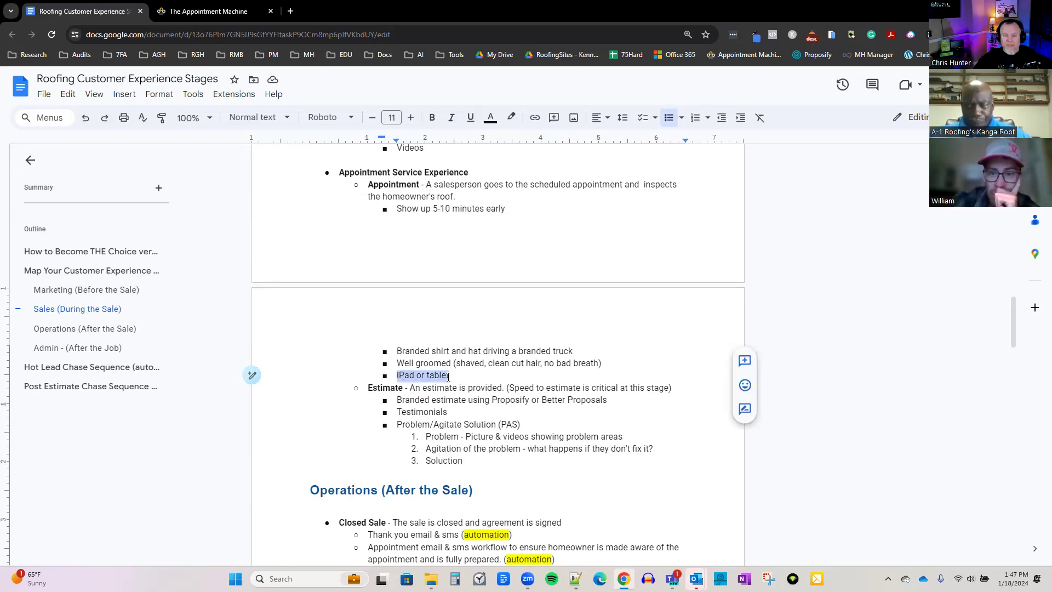
{"action": "scroll", "coordinate": [509, 411], "scroll_direction": "down", "scroll_amount": 1}
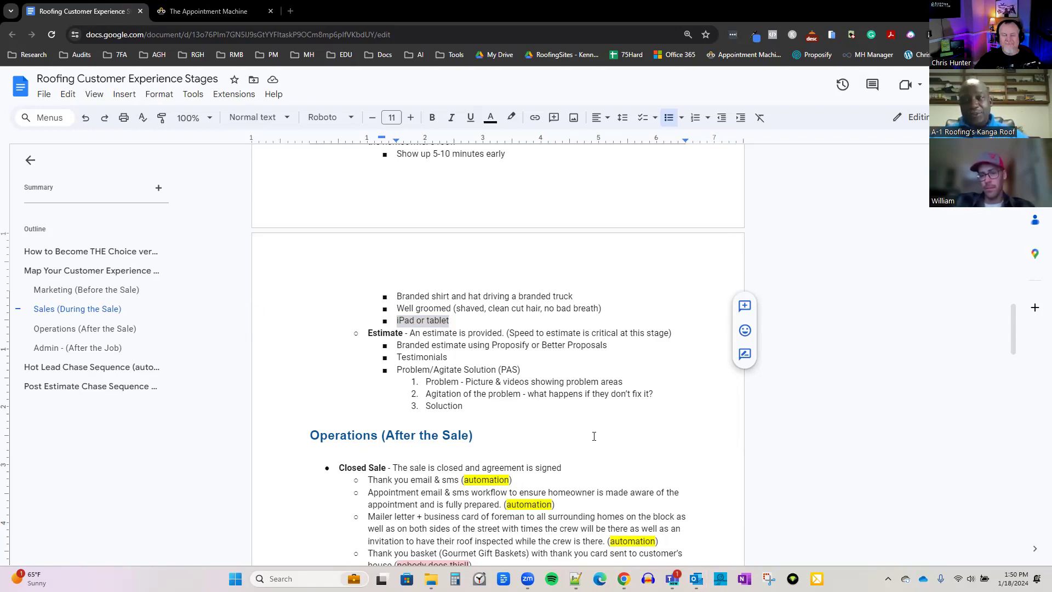
Scroll to the Hot Lead Chase Sequence notes and select '15 rounds of email,' in the second bullet.
{"action": "scroll", "coordinate": [594, 436], "scroll_direction": "down", "scroll_amount": 1}
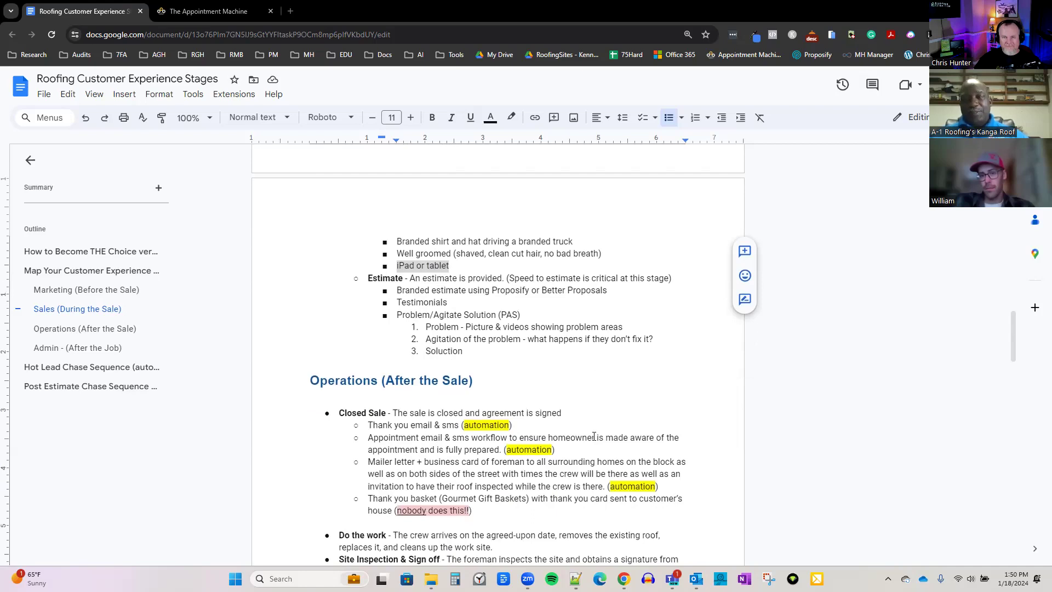
{"action": "scroll", "coordinate": [594, 436], "scroll_direction": "down", "scroll_amount": 20}
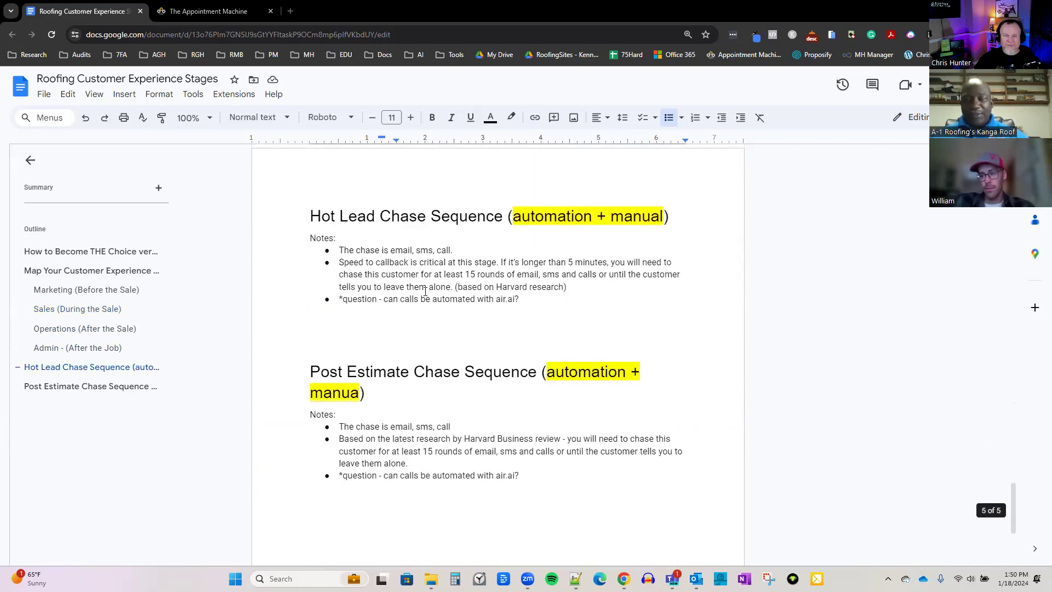
{"action": "left_click_drag", "start_coordinate": [463, 273], "coordinate": [539, 274]}
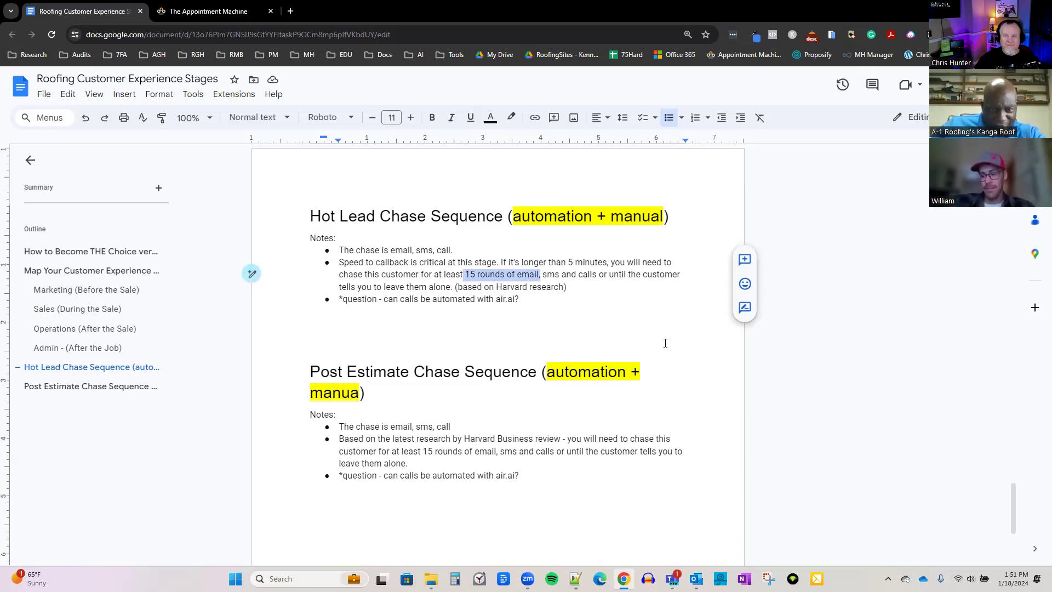
Scroll to the Estimate bullets under Appointment Service Experience, just above Operations (After the Sale).
{"action": "scroll", "coordinate": [664, 342], "scroll_direction": "up", "scroll_amount": 8}
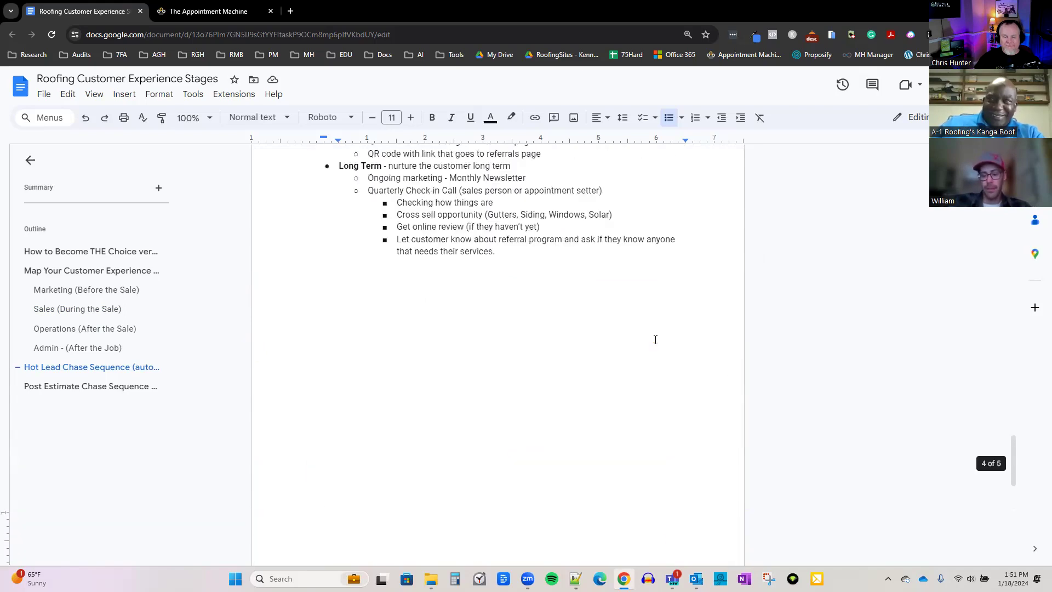
{"action": "scroll", "coordinate": [655, 340], "scroll_direction": "up", "scroll_amount": 18}
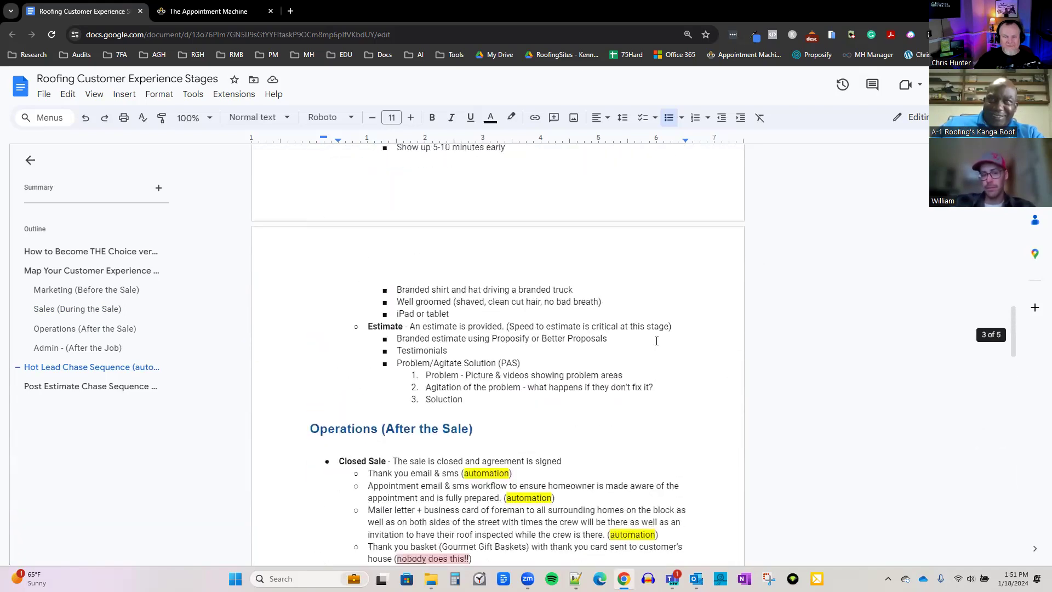
{"action": "scroll", "coordinate": [656, 341], "scroll_direction": "up", "scroll_amount": 15}
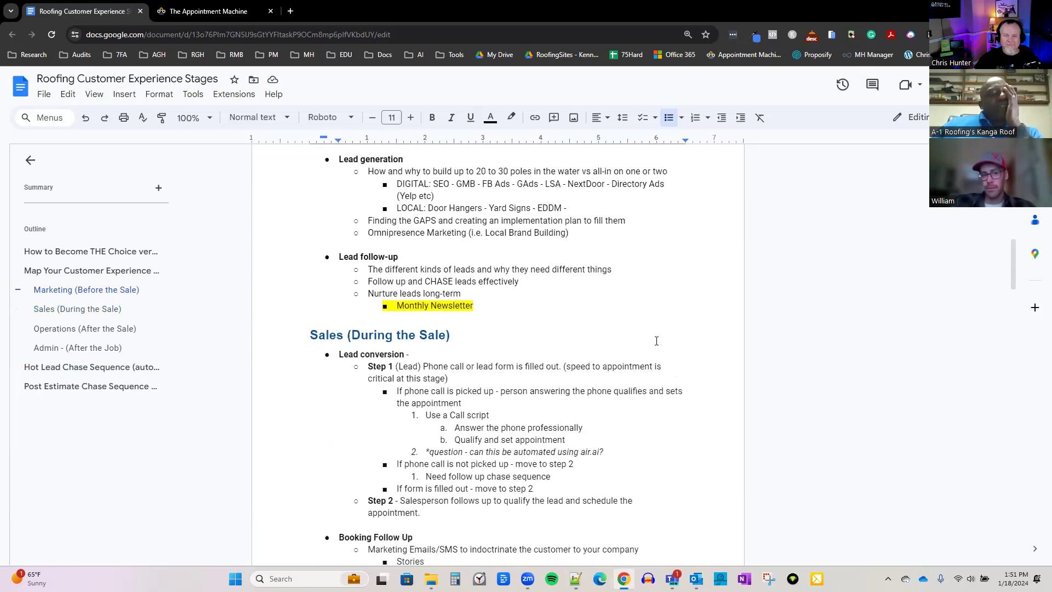
{"action": "scroll", "coordinate": [656, 340], "scroll_direction": "down", "scroll_amount": 2}
{"action": "scroll", "coordinate": [660, 357], "scroll_direction": "up", "scroll_amount": 5}
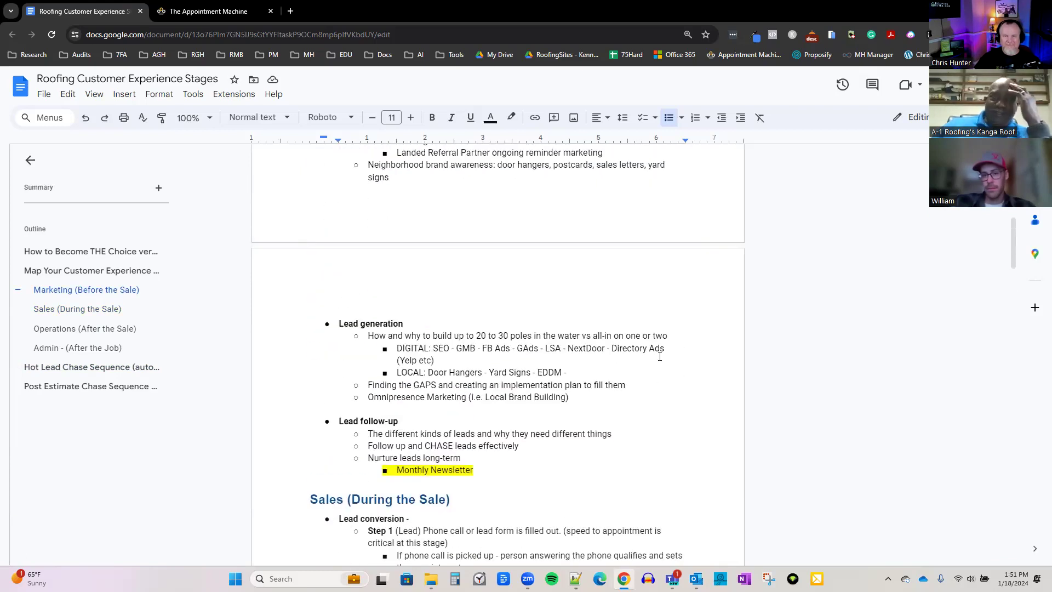
{"action": "scroll", "coordinate": [659, 356], "scroll_direction": "up", "scroll_amount": 4}
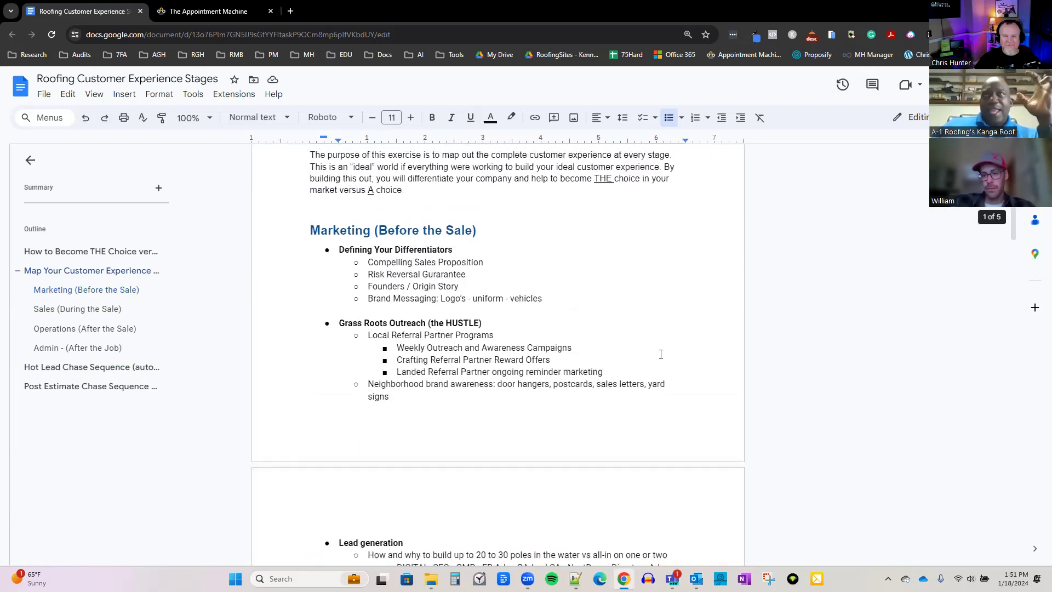
{"action": "scroll", "coordinate": [660, 354], "scroll_direction": "down", "scroll_amount": 10}
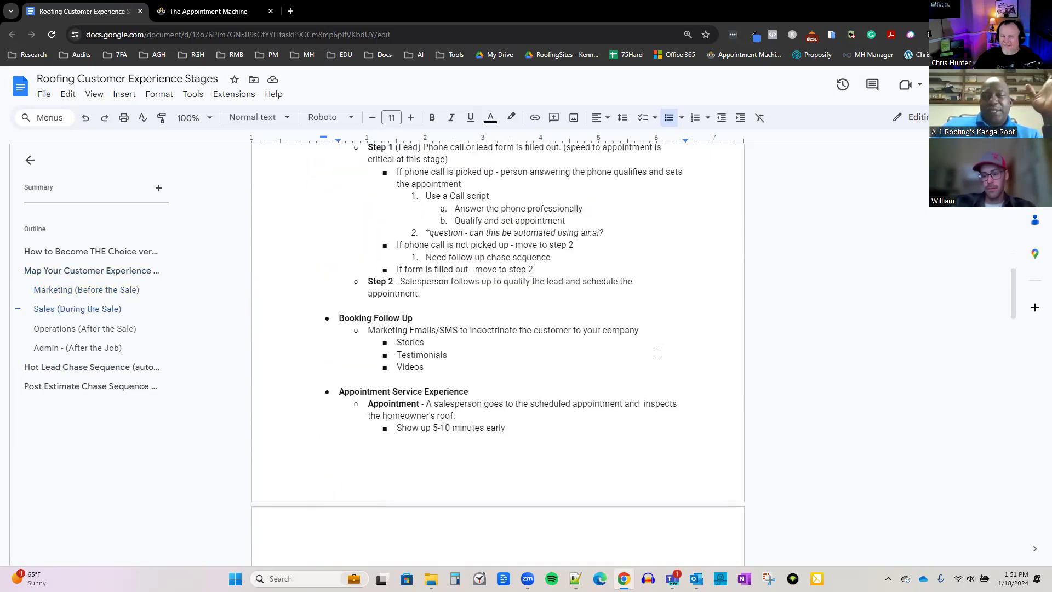
{"action": "scroll", "coordinate": [658, 356], "scroll_direction": "up", "scroll_amount": 1}
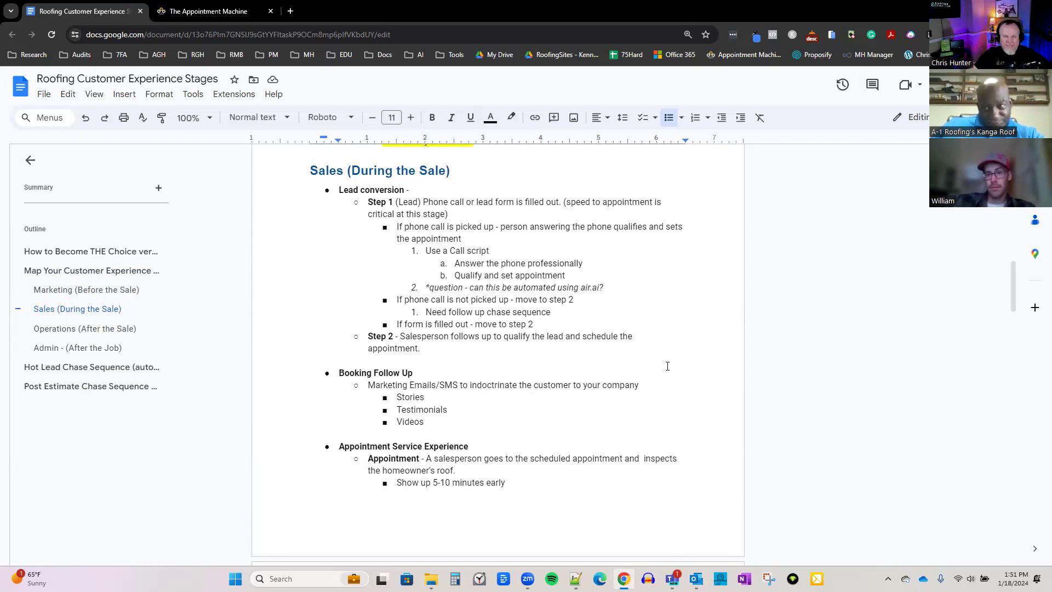
{"action": "scroll", "coordinate": [667, 366], "scroll_direction": "down", "scroll_amount": 7}
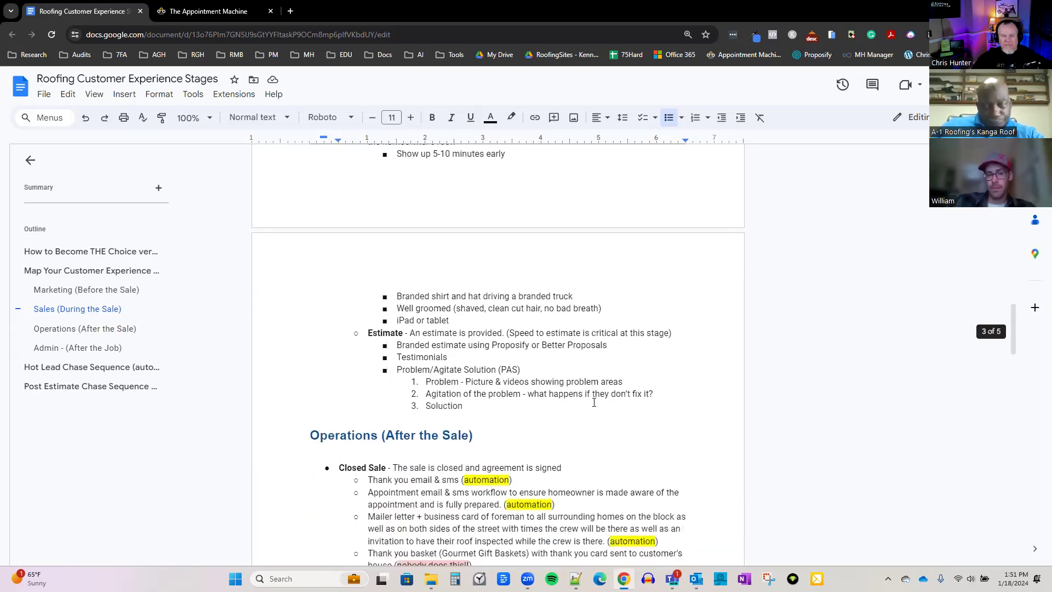
{"action": "scroll", "coordinate": [588, 400], "scroll_direction": "up", "scroll_amount": 8}
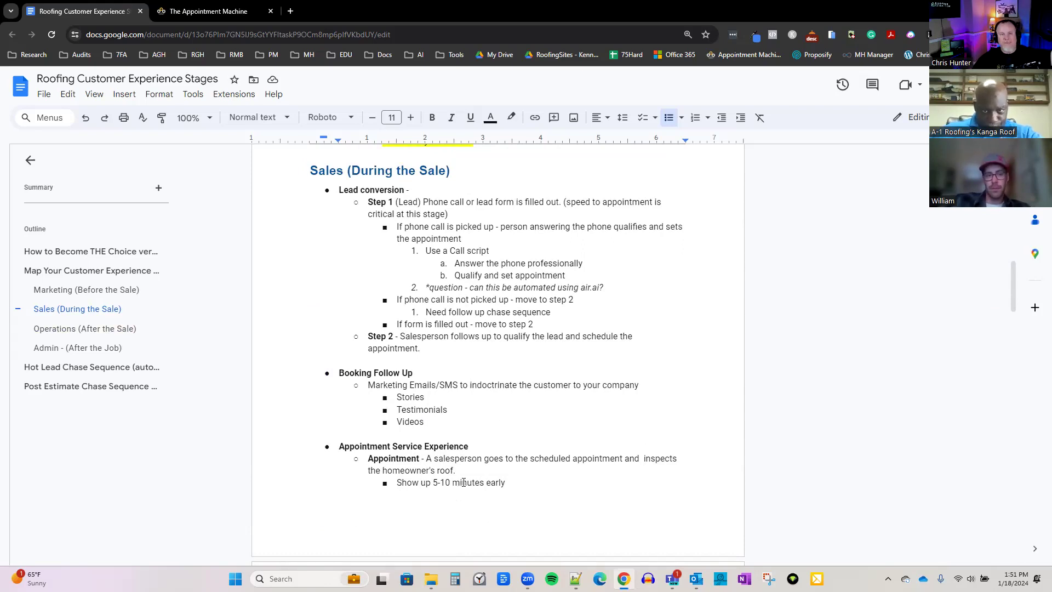
{"action": "scroll", "coordinate": [463, 482], "scroll_direction": "down", "scroll_amount": 2}
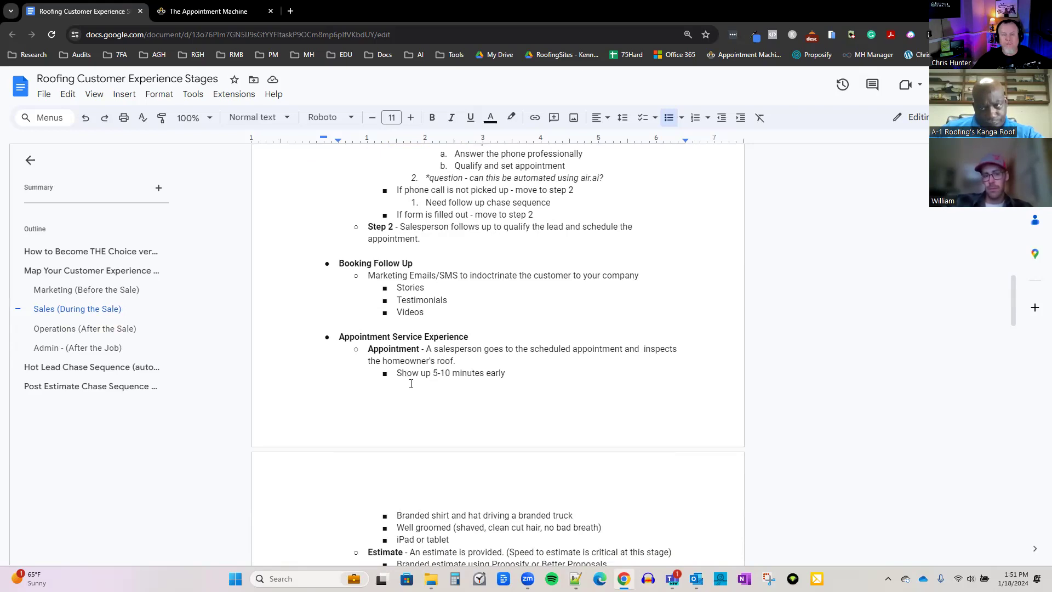
{"action": "scroll", "coordinate": [417, 405], "scroll_direction": "down", "scroll_amount": 2}
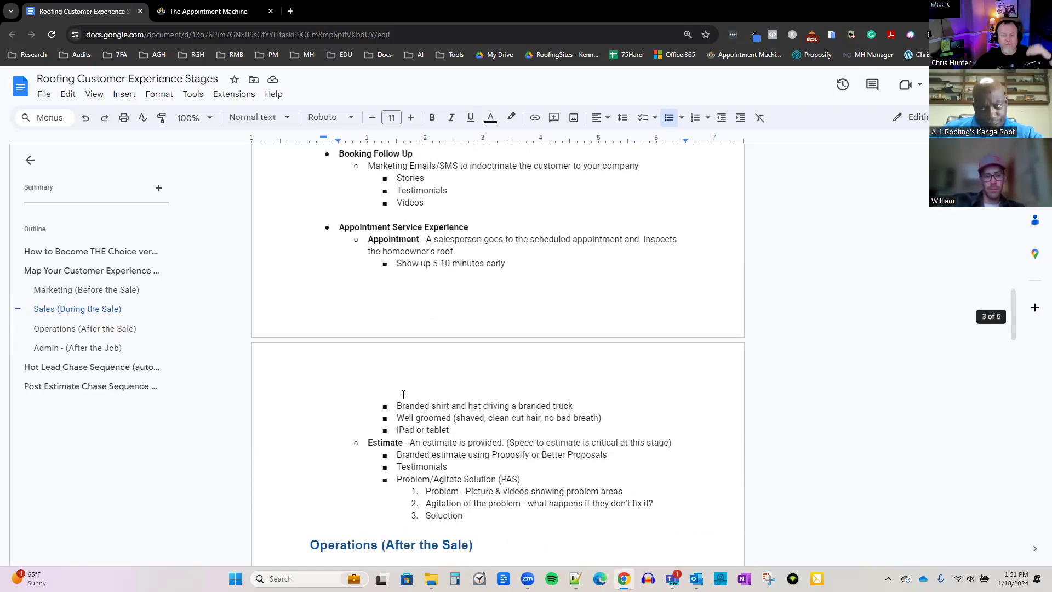
{"action": "scroll", "coordinate": [403, 394], "scroll_direction": "down", "scroll_amount": 1}
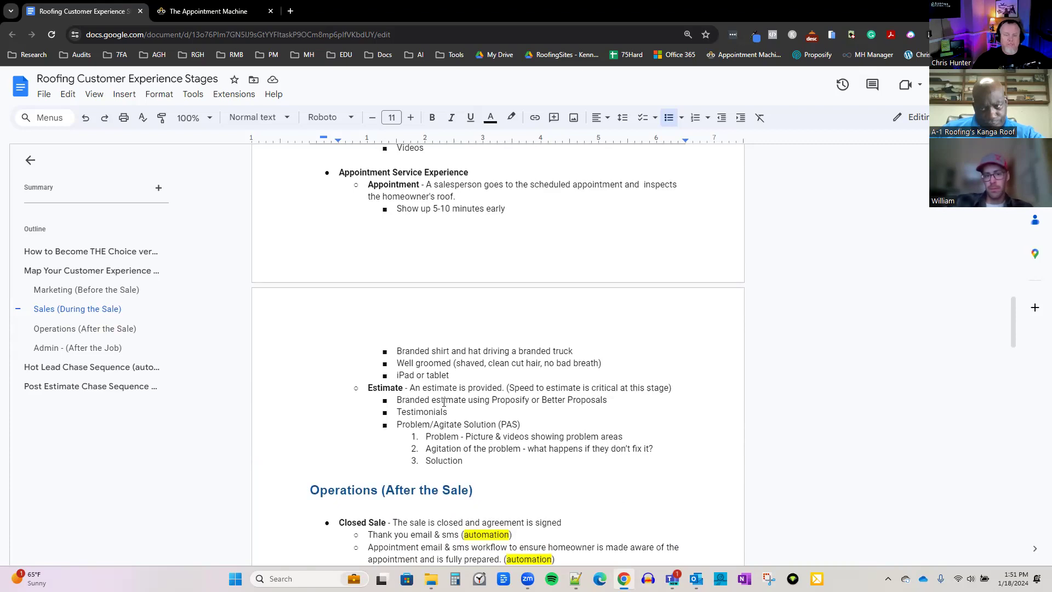
{"action": "scroll", "coordinate": [449, 398], "scroll_direction": "down", "scroll_amount": 1}
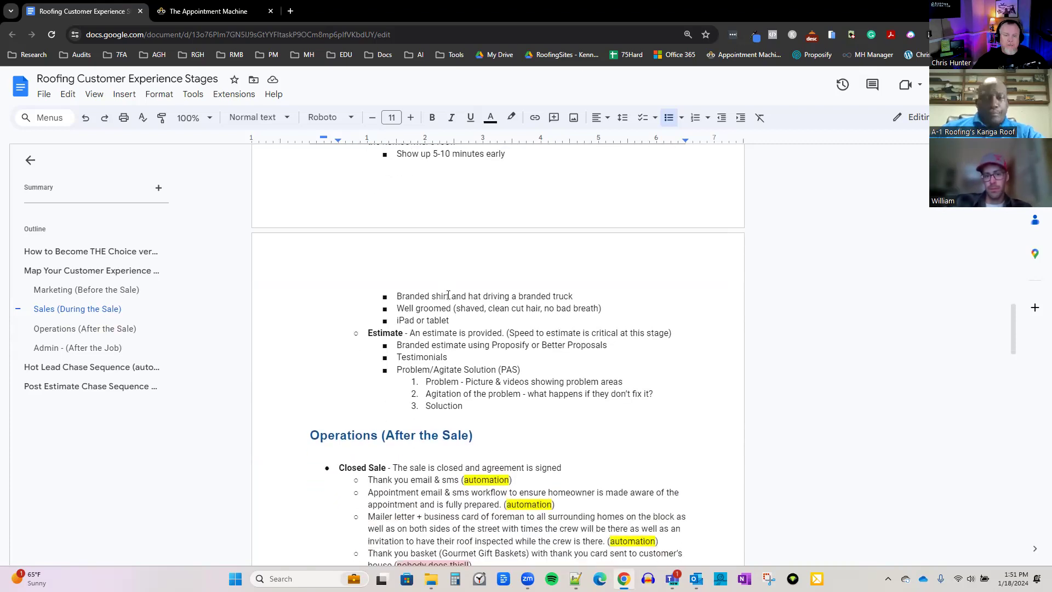
{"action": "scroll", "coordinate": [448, 296], "scroll_direction": "up", "scroll_amount": 1}
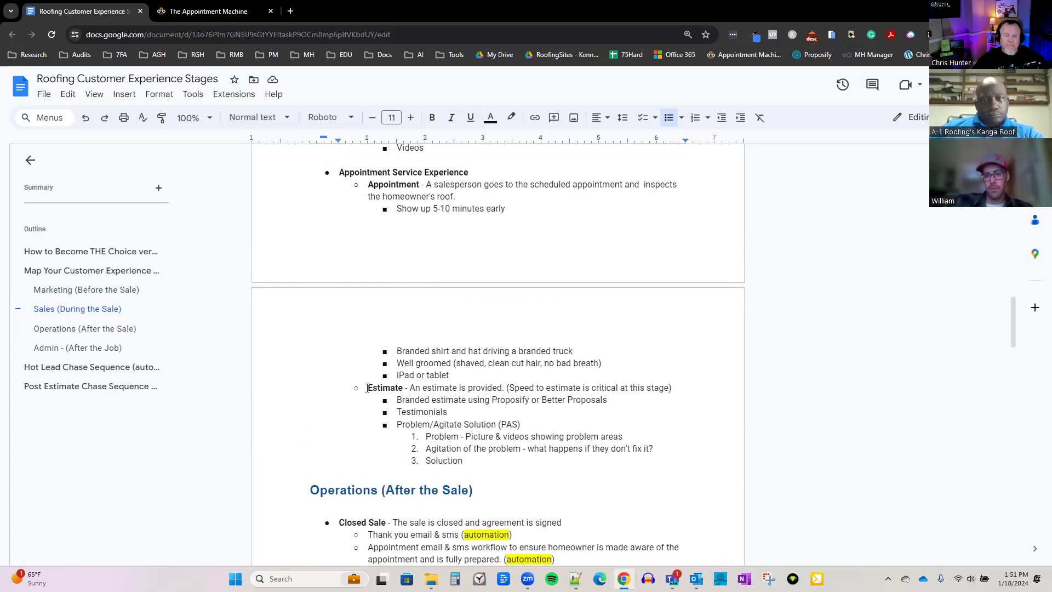
Highlight the Estimate line, then the Problem and Agitation steps, while discussing them.
{"action": "left_click_drag", "start_coordinate": [367, 388], "coordinate": [454, 412]}
{"action": "left_click", "coordinate": [426, 385]}
{"action": "left_click_drag", "start_coordinate": [674, 392], "coordinate": [369, 390]}
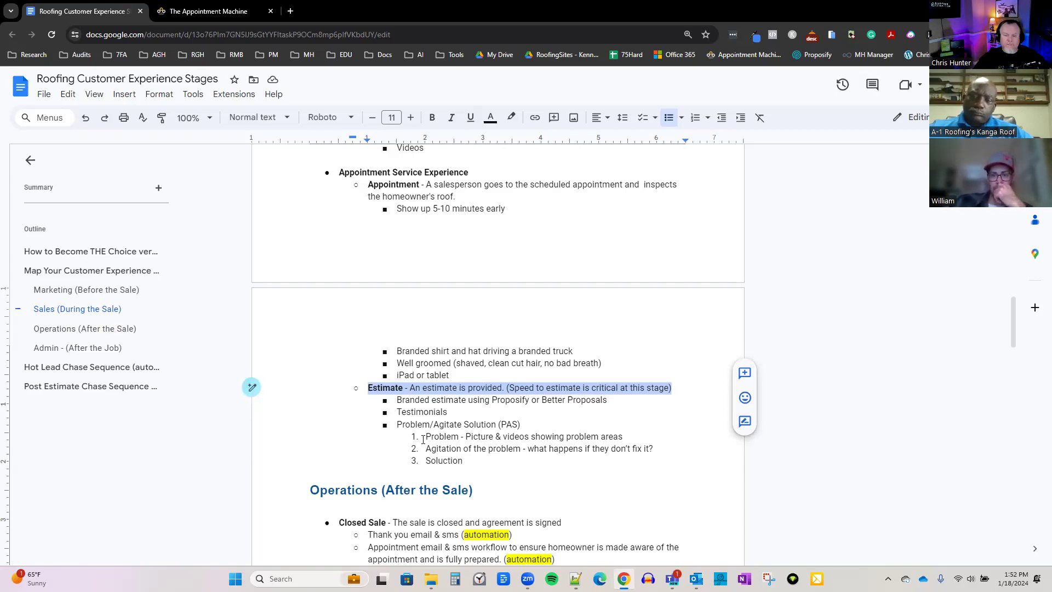
{"action": "left_click_drag", "start_coordinate": [423, 436], "coordinate": [622, 435]}
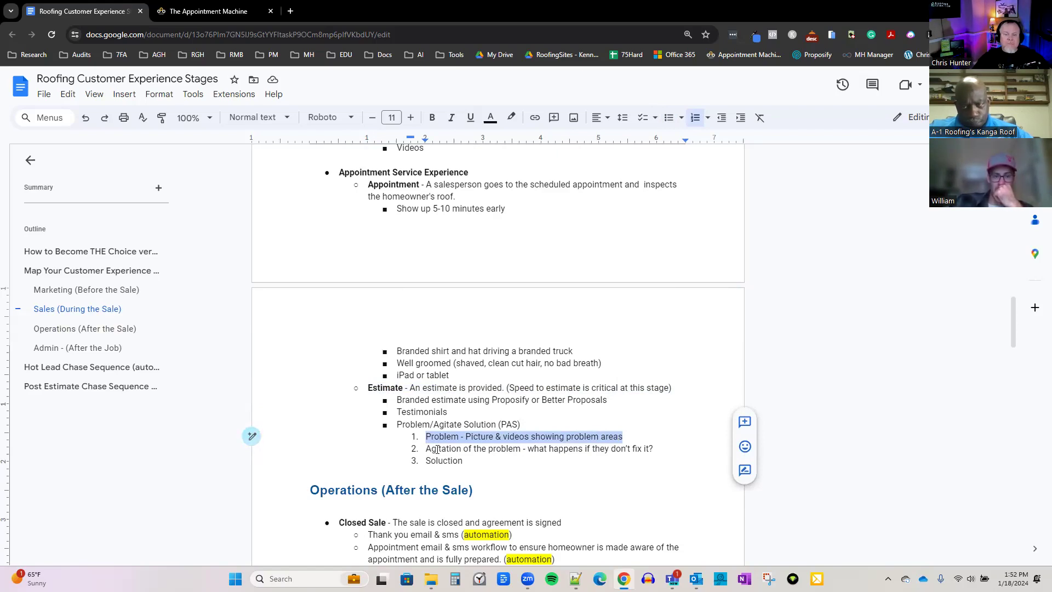
{"action": "left_click_drag", "start_coordinate": [426, 448], "coordinate": [657, 450]}
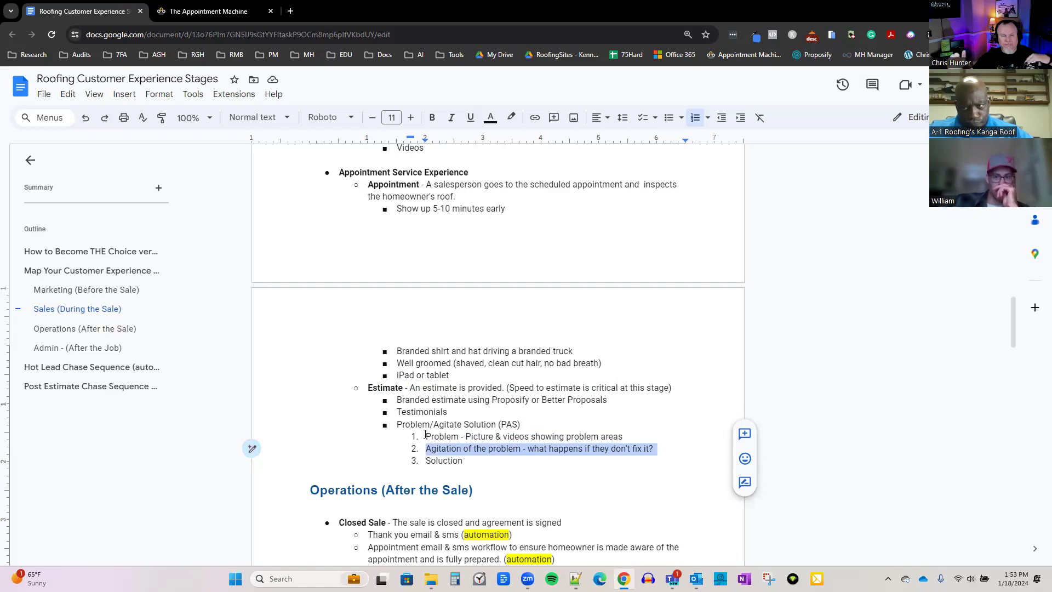
Correct the misspelled 'Soluction' in item 3 to 'Solution' using the spelling suggestion.
{"action": "left_click", "coordinate": [443, 448]}
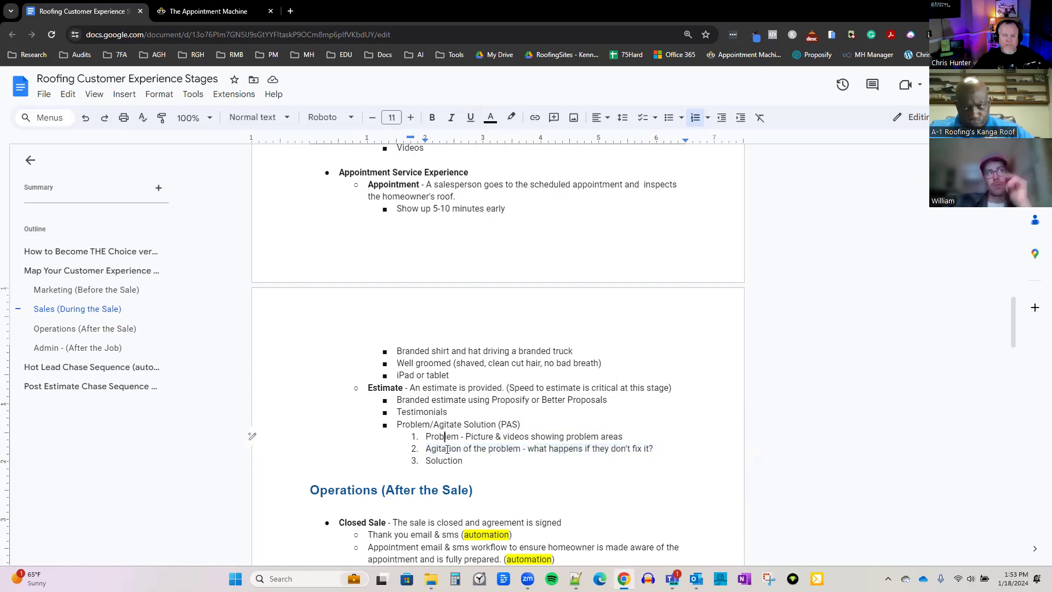
{"action": "double_click", "coordinate": [444, 449]}
{"action": "left_click", "coordinate": [443, 461]}
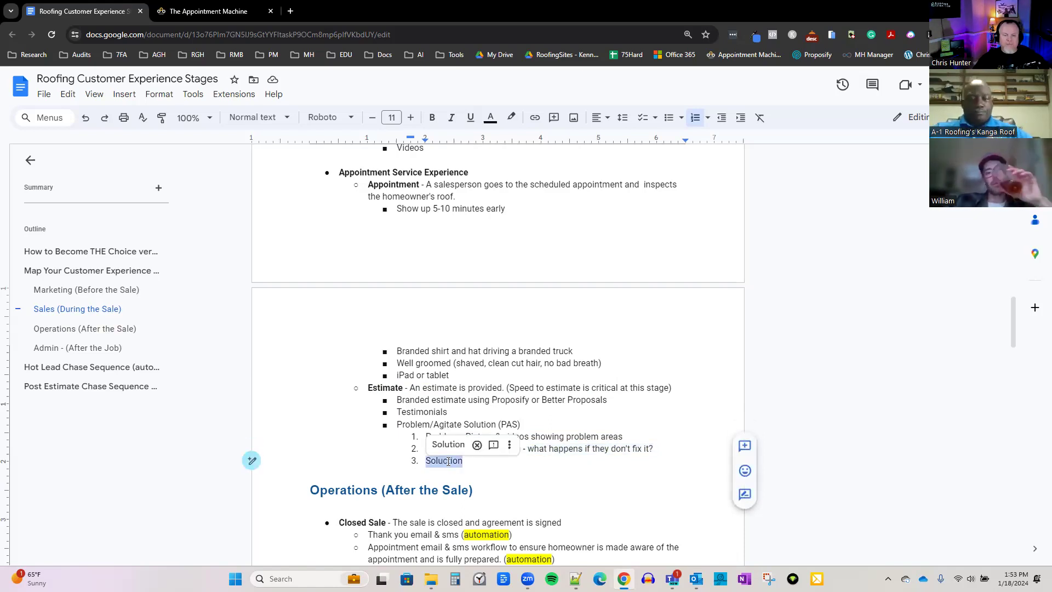
{"action": "left_click", "coordinate": [448, 444]}
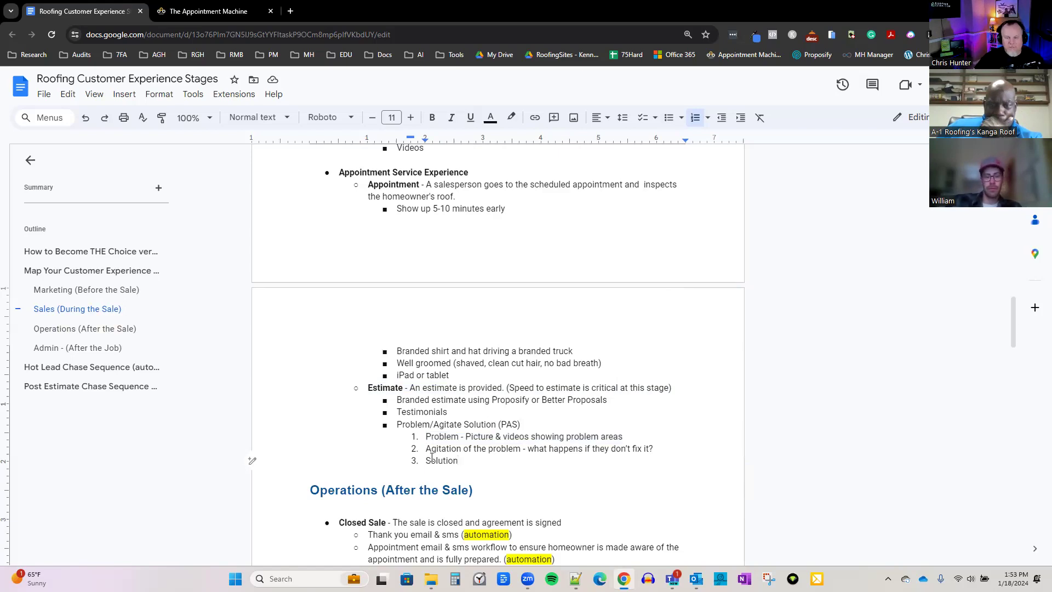
{"action": "scroll", "coordinate": [440, 456], "scroll_direction": "down", "scroll_amount": 1}
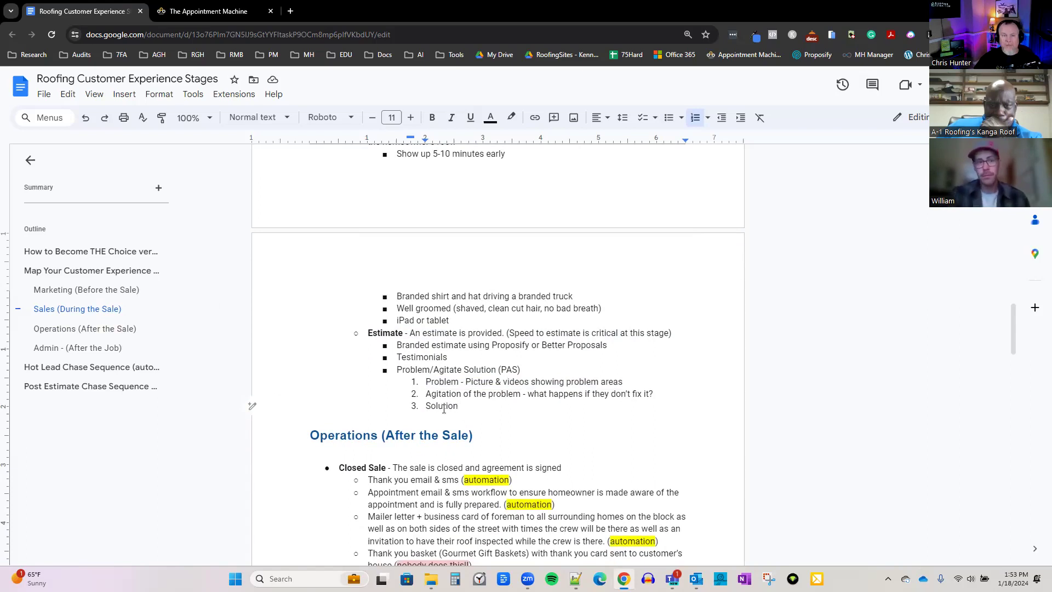
{"action": "scroll", "coordinate": [359, 396], "scroll_direction": "down", "scroll_amount": 4}
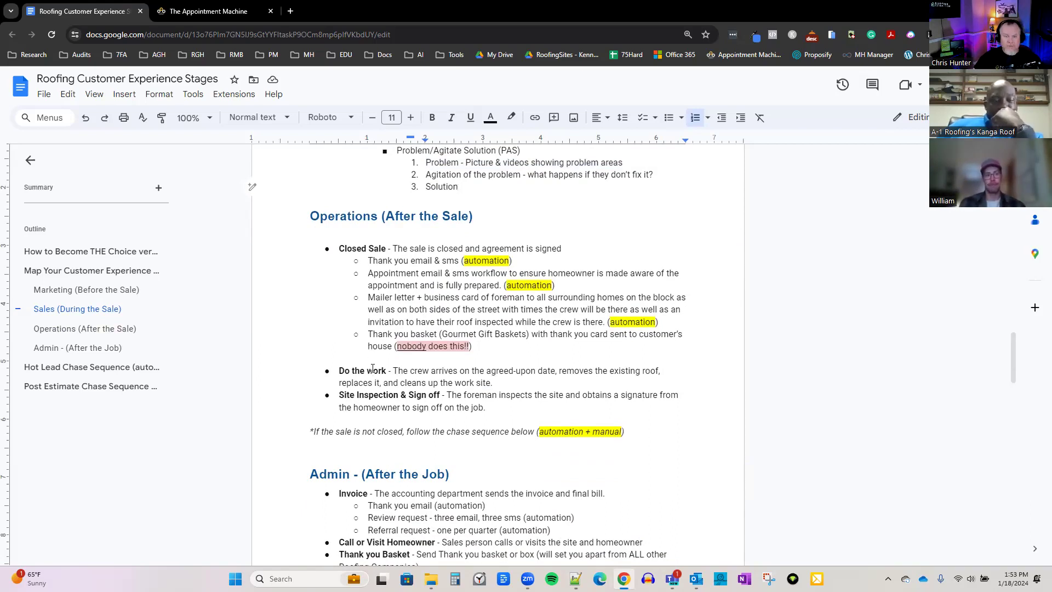
{"action": "left_click_drag", "start_coordinate": [369, 261], "coordinate": [520, 262]}
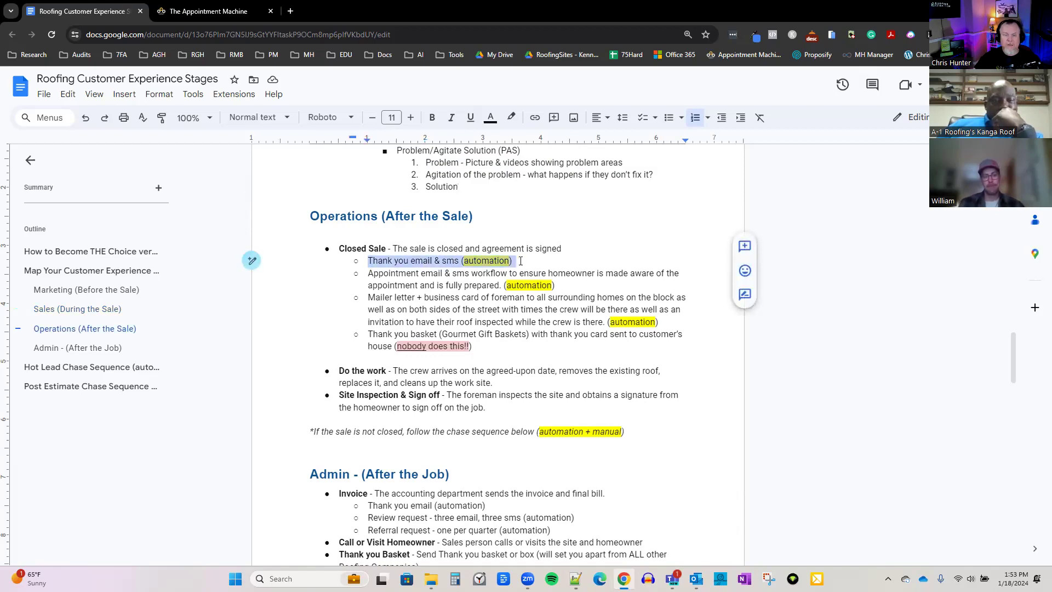
{"action": "left_click_drag", "start_coordinate": [367, 274], "coordinate": [556, 283]}
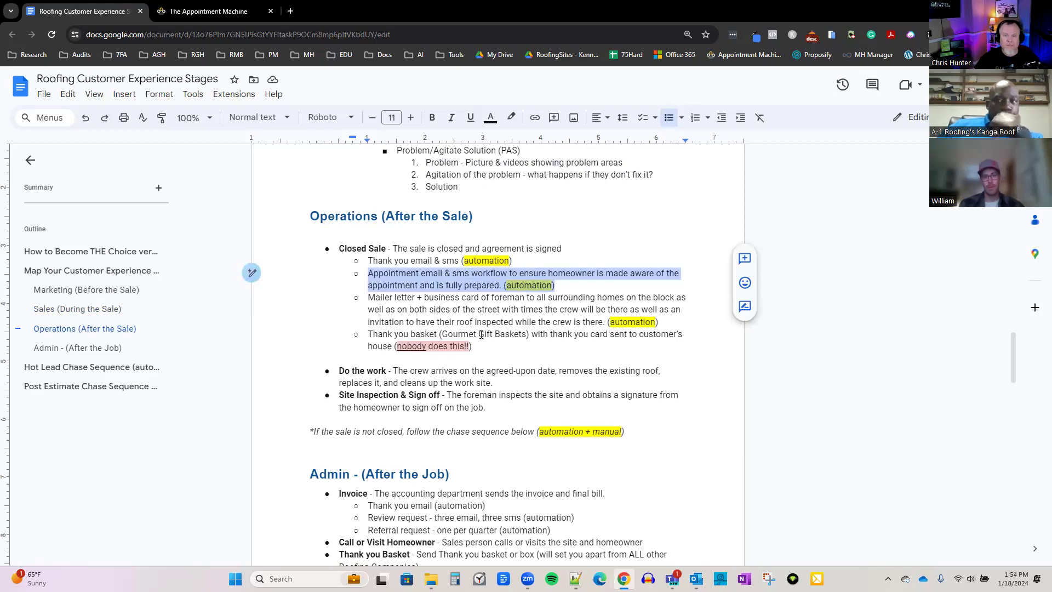
{"action": "left_click_drag", "start_coordinate": [368, 298], "coordinate": [605, 321]}
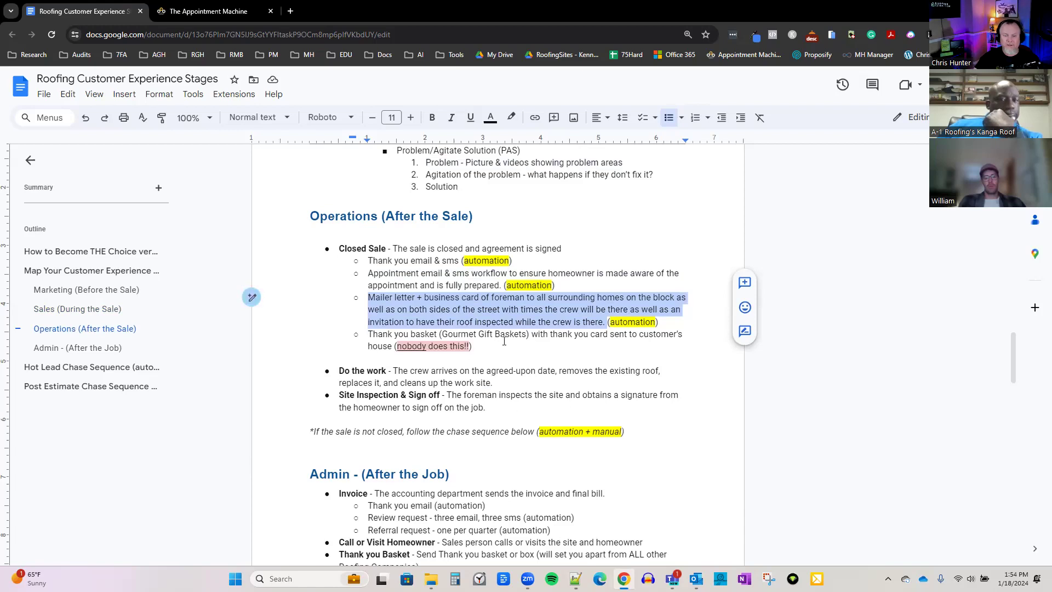
{"action": "left_click", "coordinate": [674, 324]}
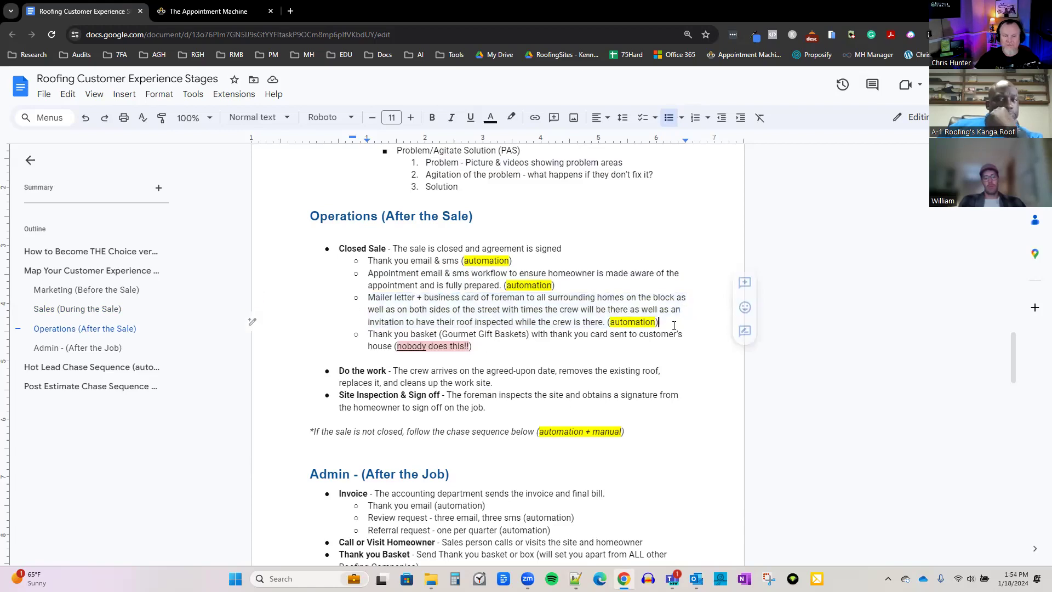
Add a 'Sign in the yard' sub-bullet after the Mailer letter item, fixing the missing space.
{"action": "key", "text": "Return"}
{"action": "type", "text": "Signin the yard"}
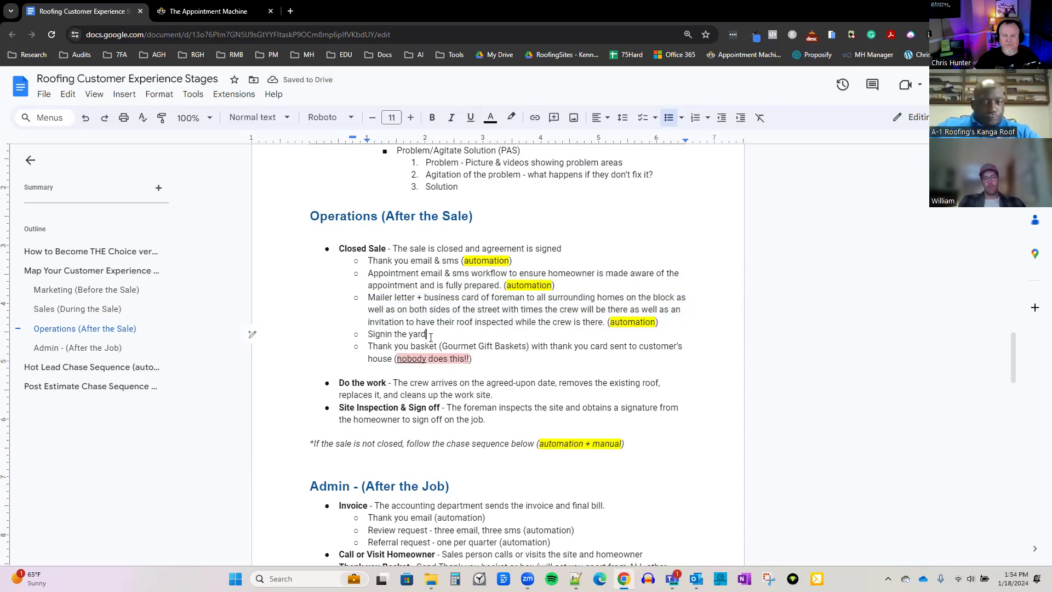
{"action": "left_click", "coordinate": [385, 334]}
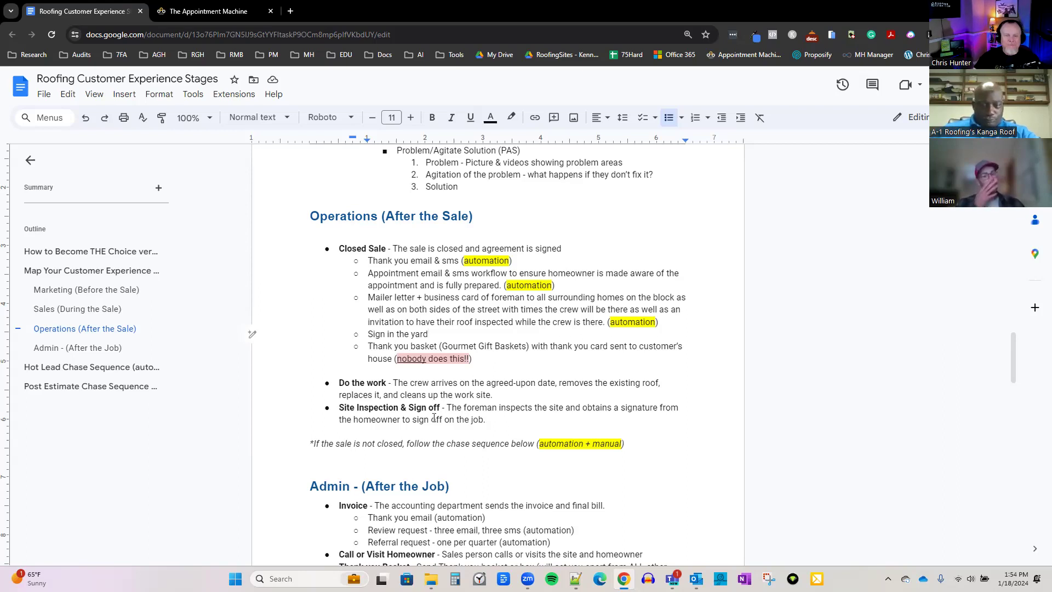
{"action": "left_click_drag", "start_coordinate": [368, 346], "coordinate": [481, 357]}
{"action": "left_click", "coordinate": [474, 352]}
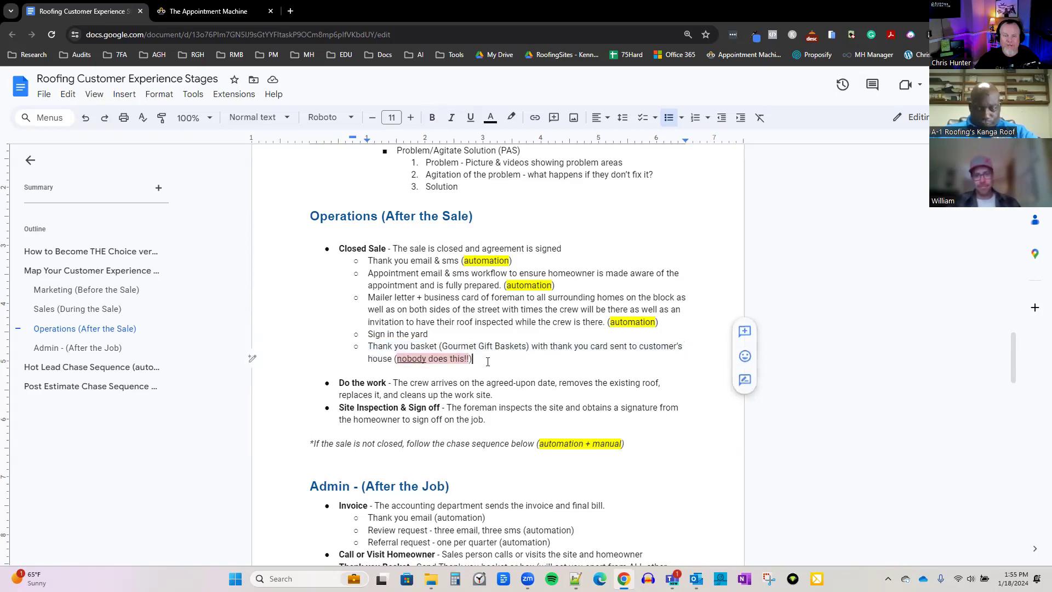
{"action": "left_click_drag", "start_coordinate": [442, 346], "coordinate": [524, 344]}
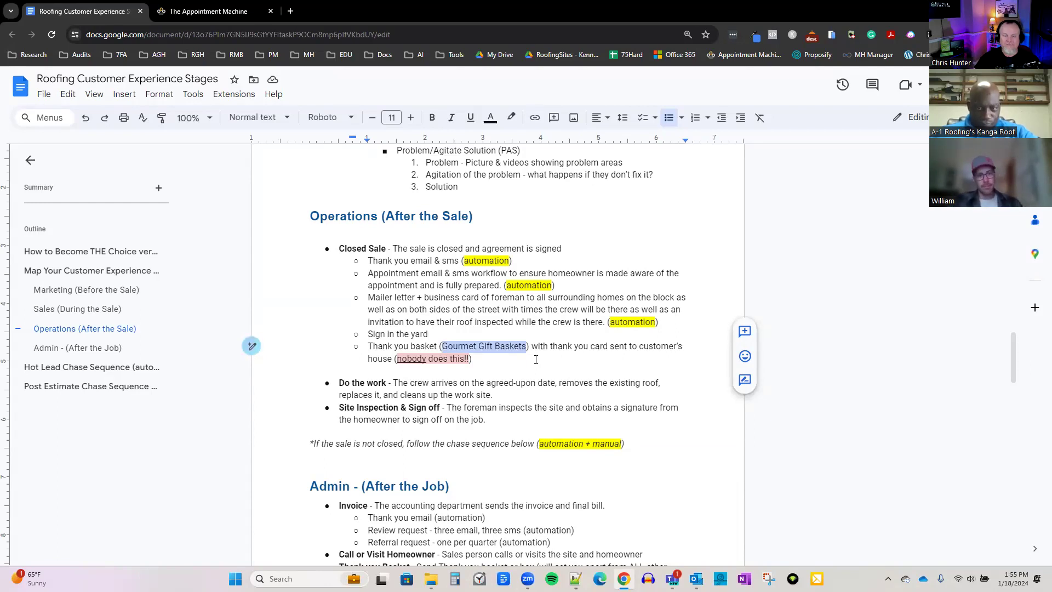
{"action": "scroll", "coordinate": [386, 335], "scroll_direction": "down", "scroll_amount": 1}
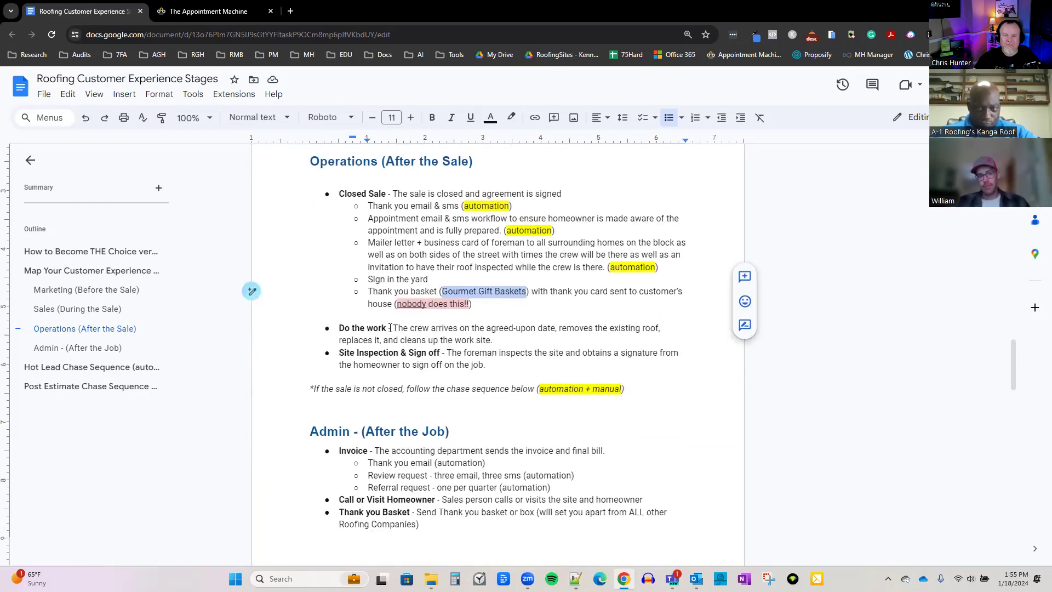
{"action": "left_click_drag", "start_coordinate": [391, 328], "coordinate": [638, 340]}
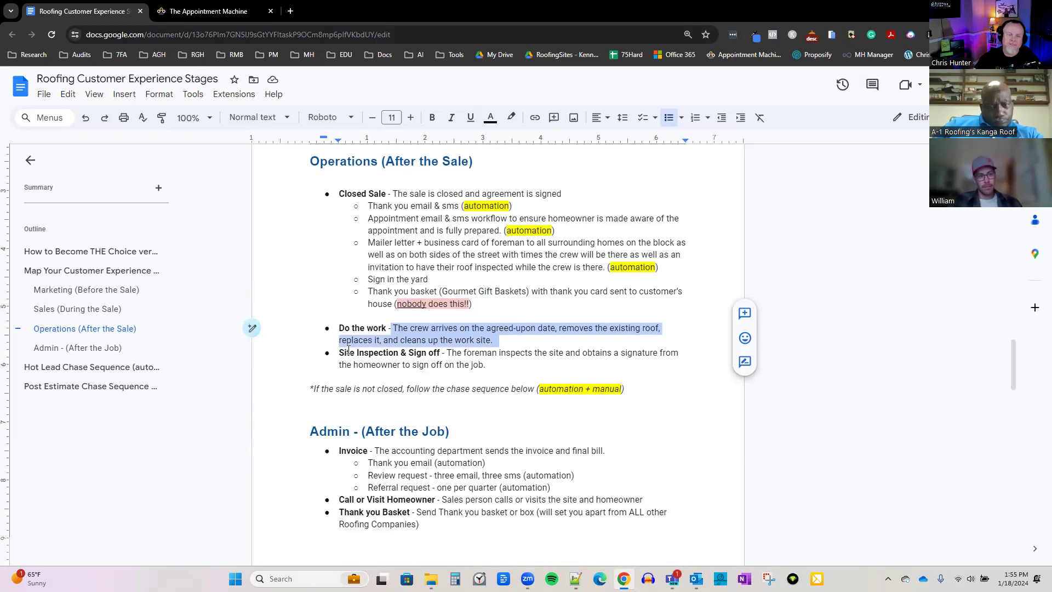
{"action": "left_click_drag", "start_coordinate": [340, 352], "coordinate": [444, 358]}
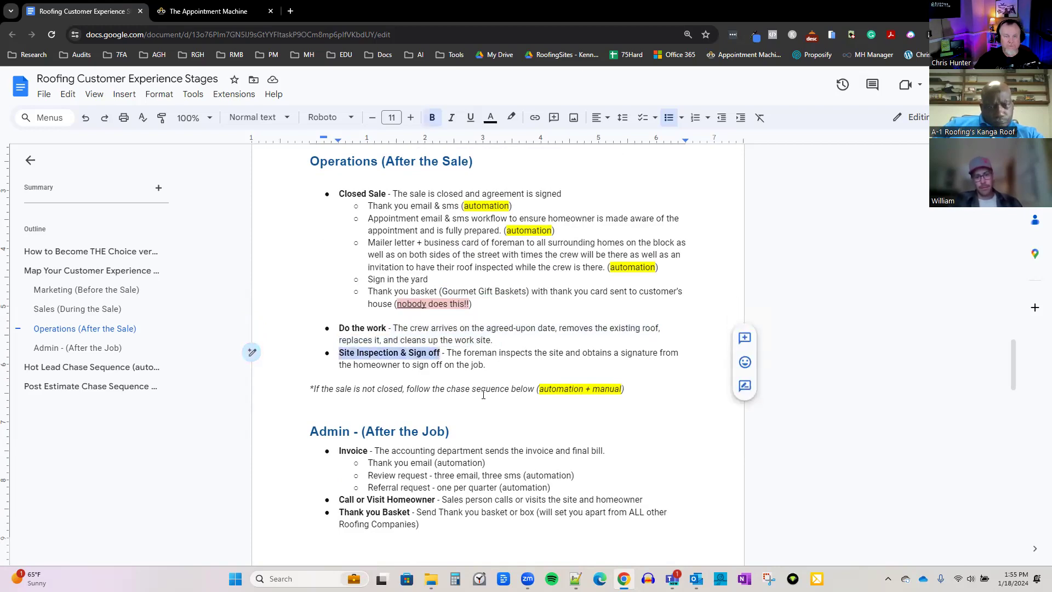
{"action": "scroll", "coordinate": [483, 394], "scroll_direction": "down", "scroll_amount": 1}
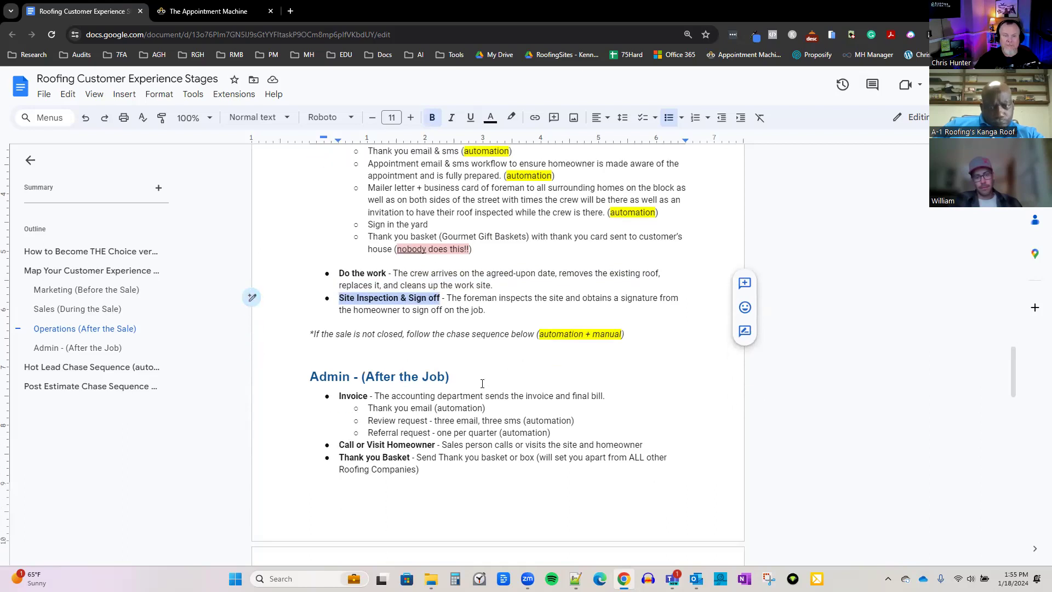
{"action": "left_click", "coordinate": [500, 309]}
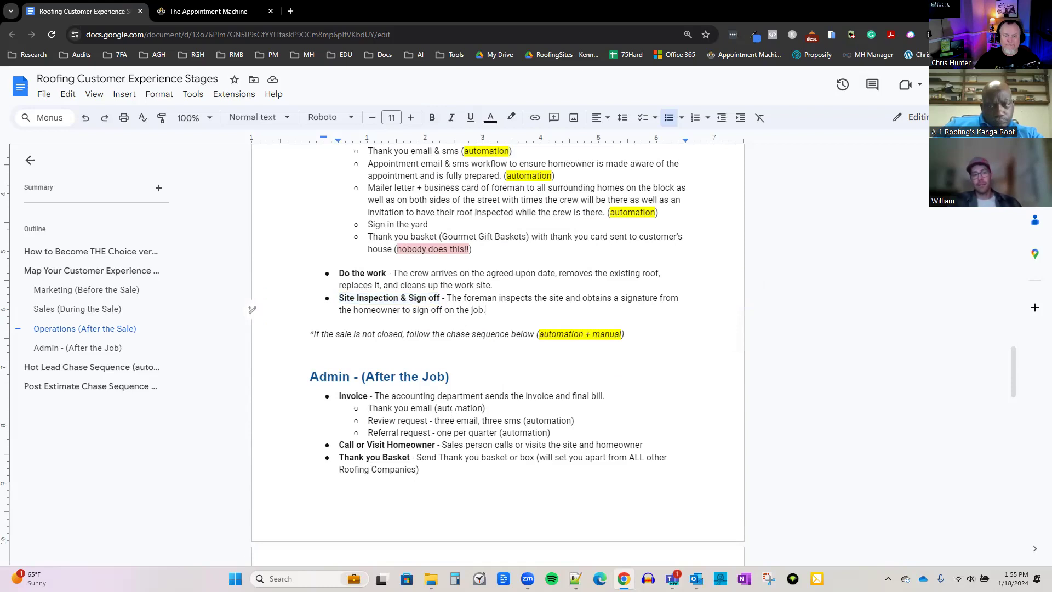
{"action": "scroll", "coordinate": [453, 410], "scroll_direction": "down", "scroll_amount": 1}
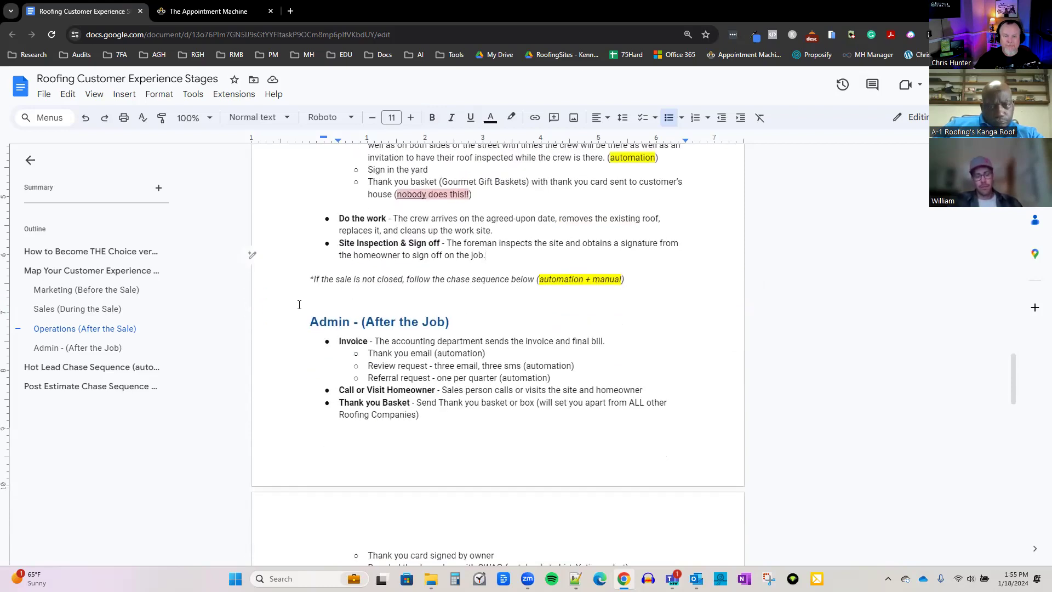
{"action": "scroll", "coordinate": [299, 305], "scroll_direction": "down", "scroll_amount": 1}
{"action": "left_click_drag", "start_coordinate": [305, 270], "coordinate": [406, 295]}
{"action": "left_click", "coordinate": [405, 296]}
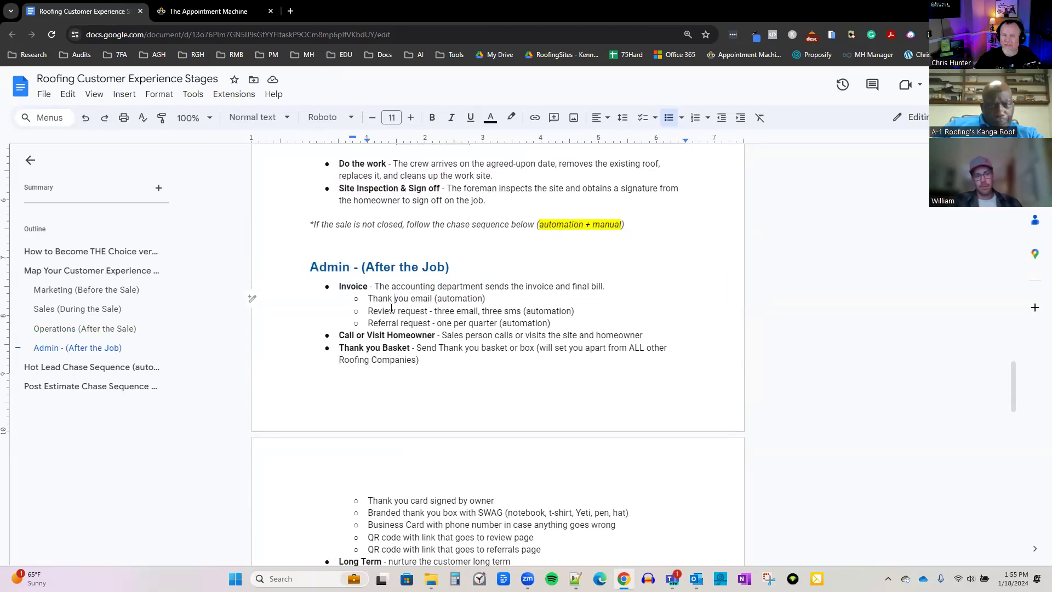
{"action": "left_click_drag", "start_coordinate": [368, 299], "coordinate": [487, 300]}
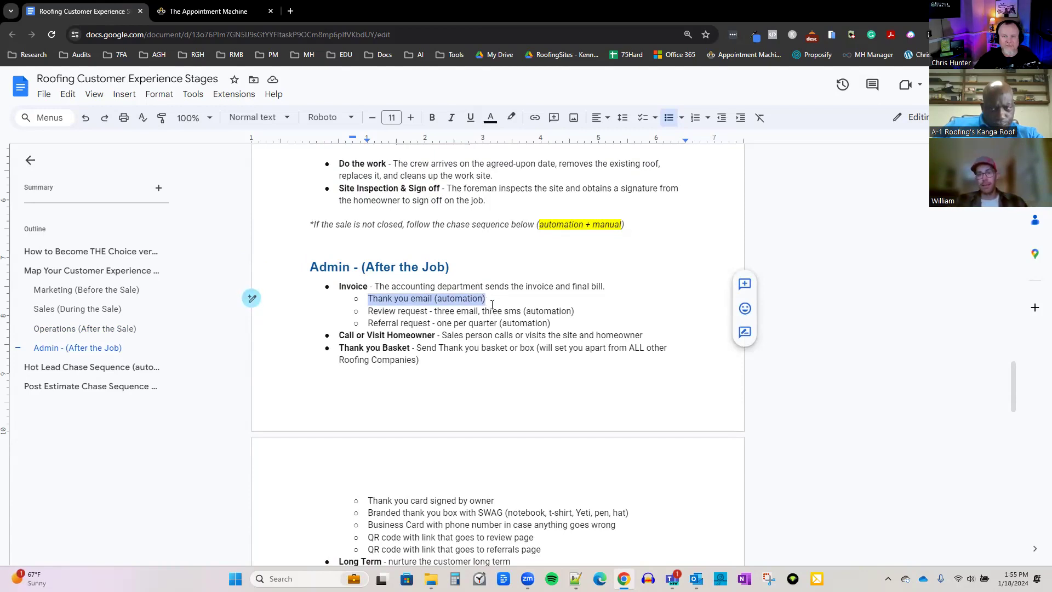
{"action": "left_click", "coordinate": [492, 300]}
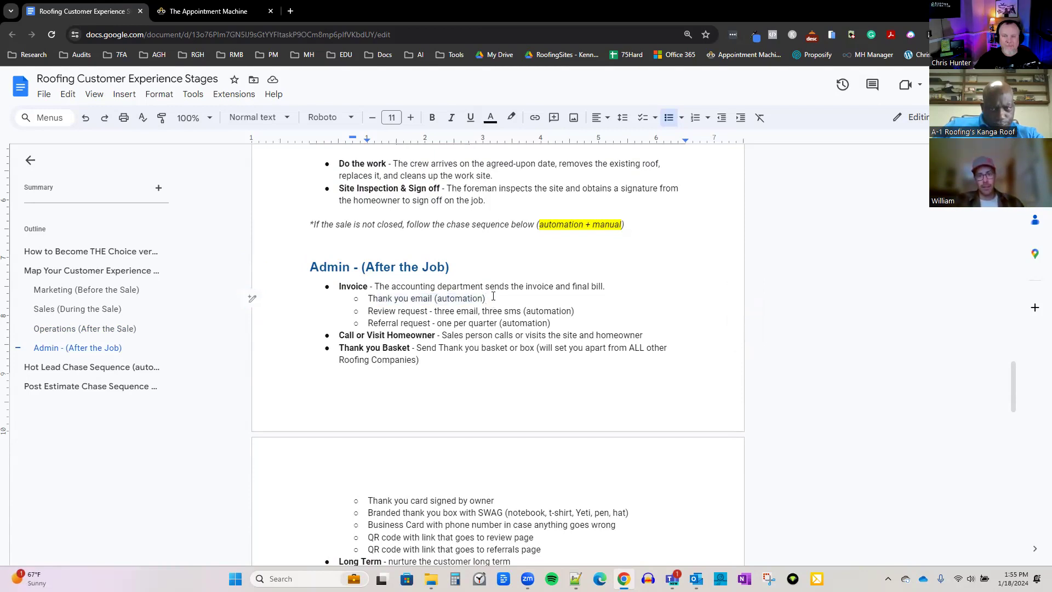
{"action": "left_click_drag", "start_coordinate": [492, 296], "coordinate": [369, 295]}
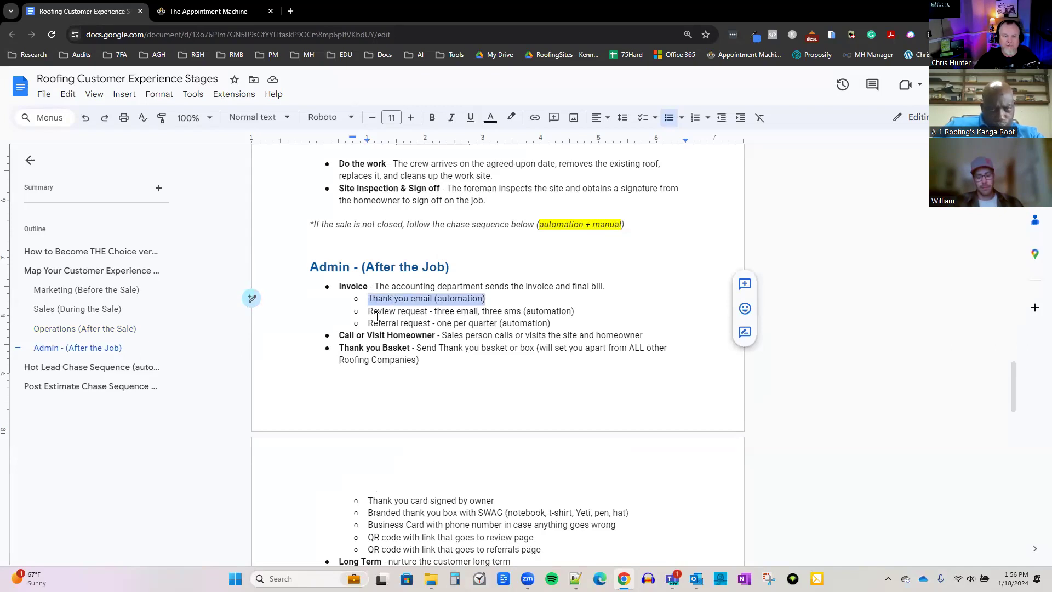
{"action": "left_click_drag", "start_coordinate": [368, 311], "coordinate": [575, 311]}
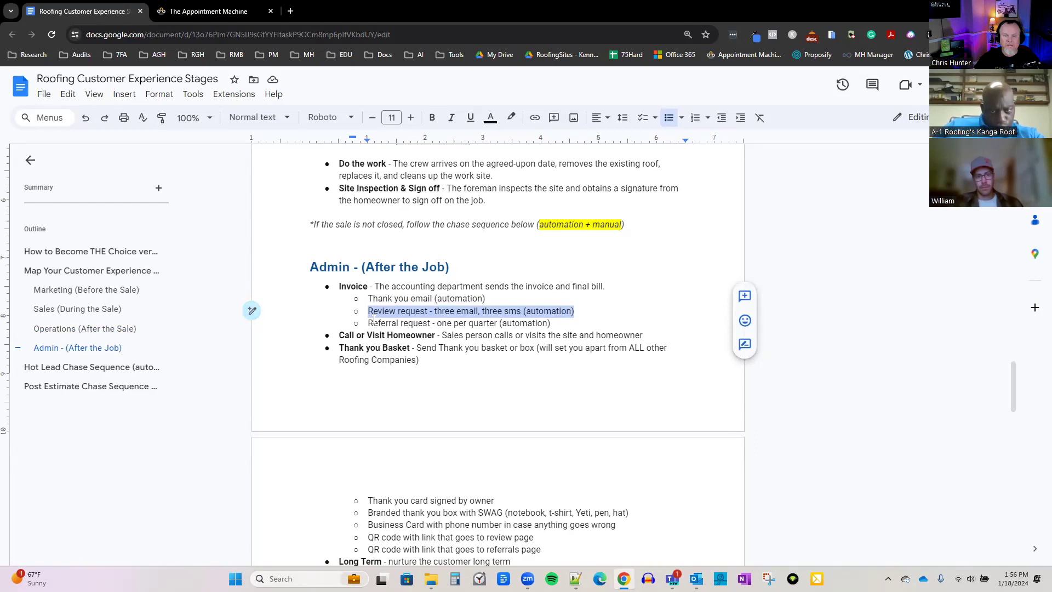
{"action": "left_click_drag", "start_coordinate": [369, 321], "coordinate": [552, 319]}
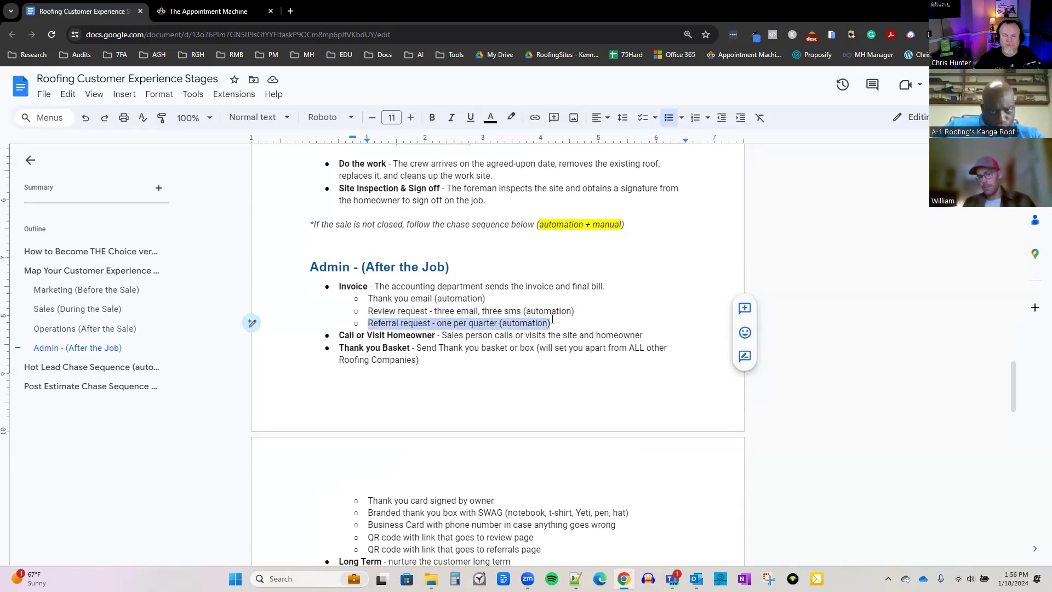
{"action": "left_click", "coordinate": [370, 323]}
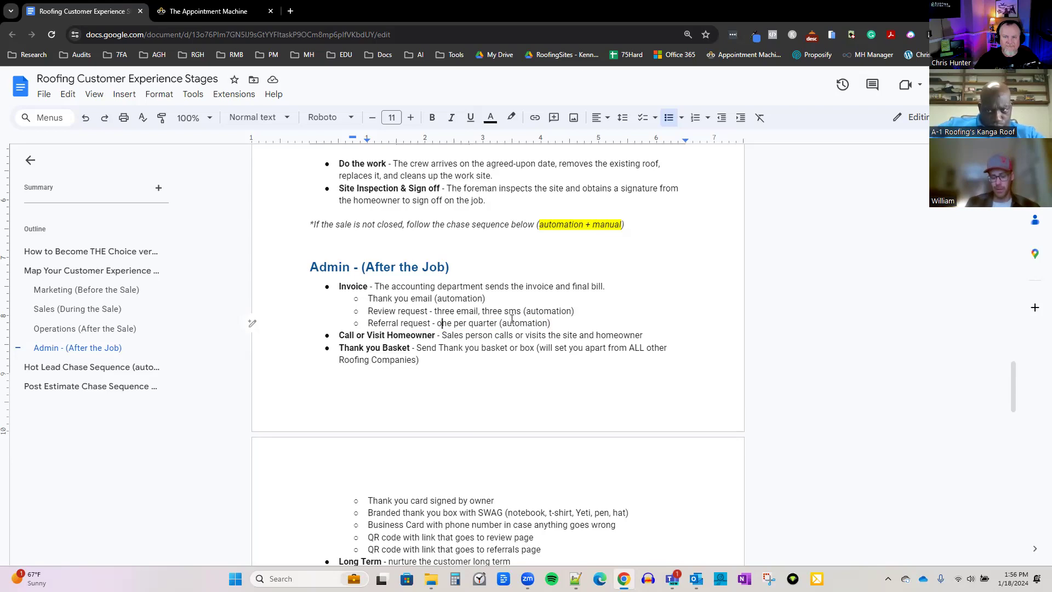
{"action": "scroll", "coordinate": [504, 315], "scroll_direction": "down", "scroll_amount": 1}
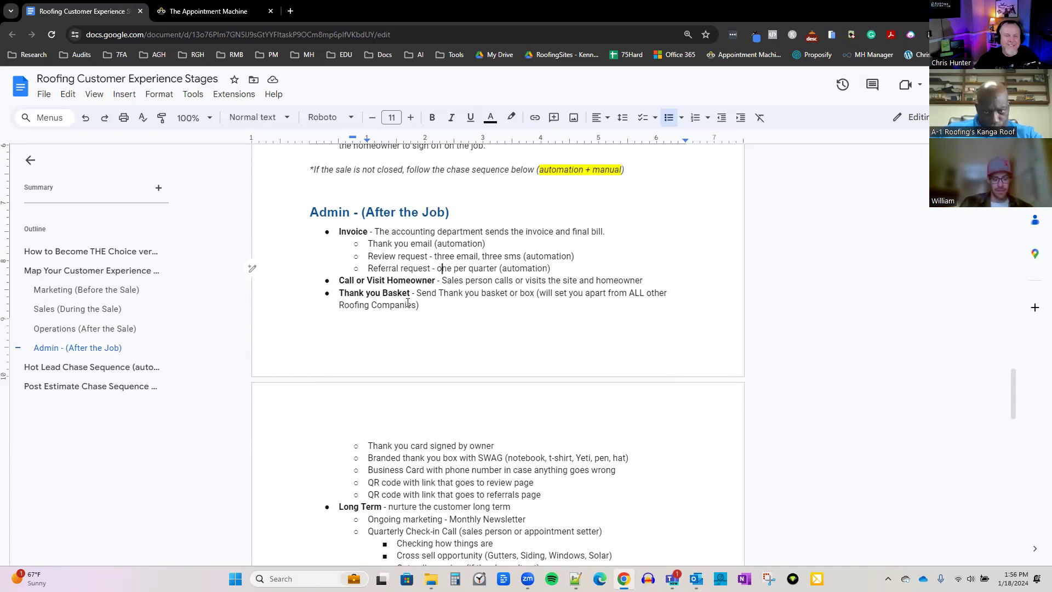
{"action": "left_click_drag", "start_coordinate": [340, 277], "coordinate": [645, 282]}
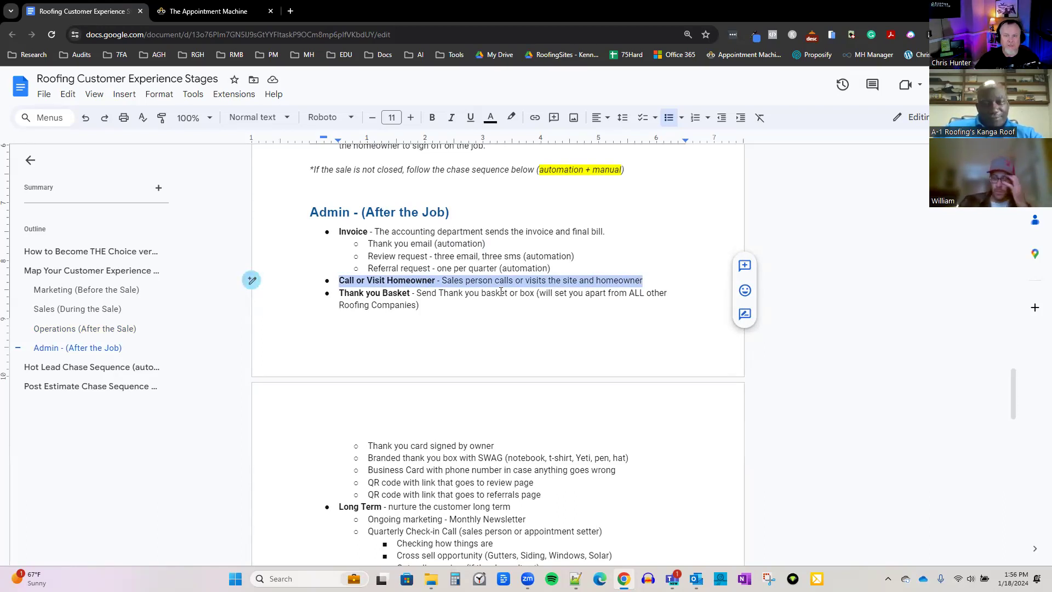
{"action": "left_click", "coordinate": [451, 305]}
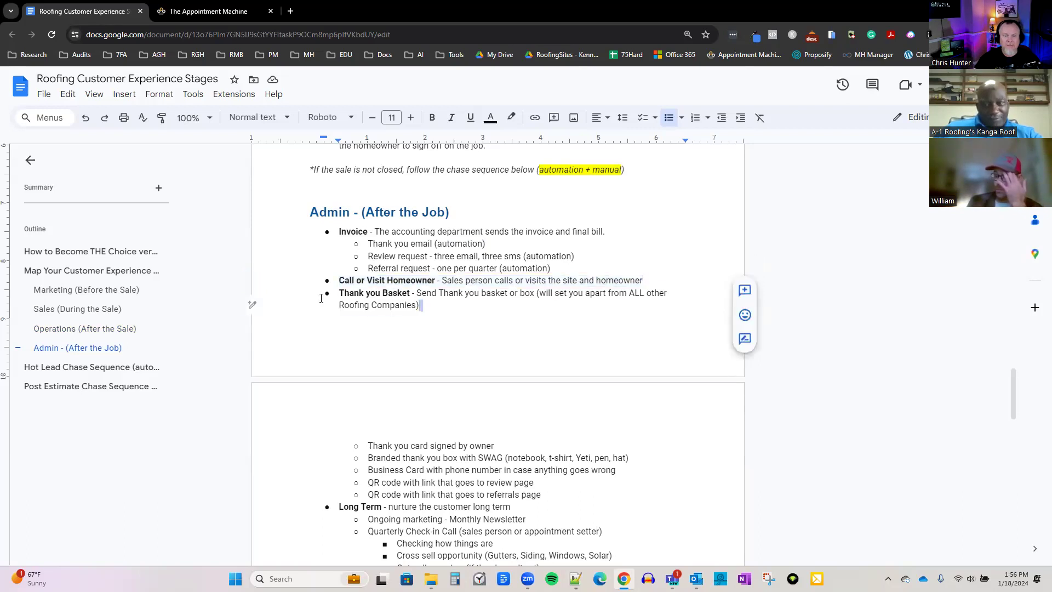
{"action": "left_click_drag", "start_coordinate": [451, 305], "coordinate": [321, 297]}
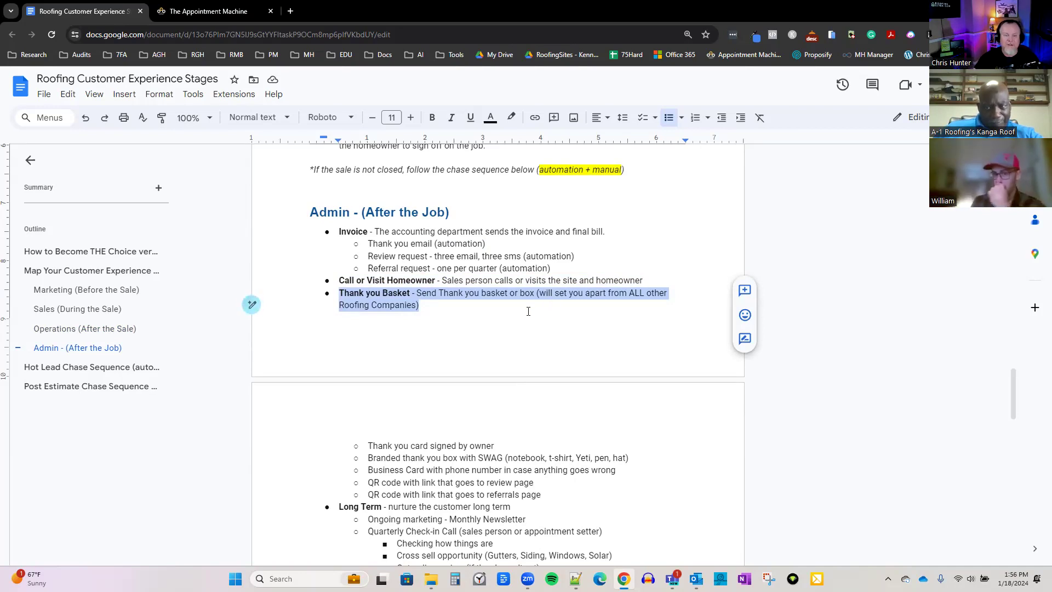
{"action": "scroll", "coordinate": [465, 351], "scroll_direction": "down", "scroll_amount": 1}
{"action": "left_click_drag", "start_coordinate": [367, 391], "coordinate": [497, 390]}
{"action": "left_click_drag", "start_coordinate": [369, 404], "coordinate": [509, 401]}
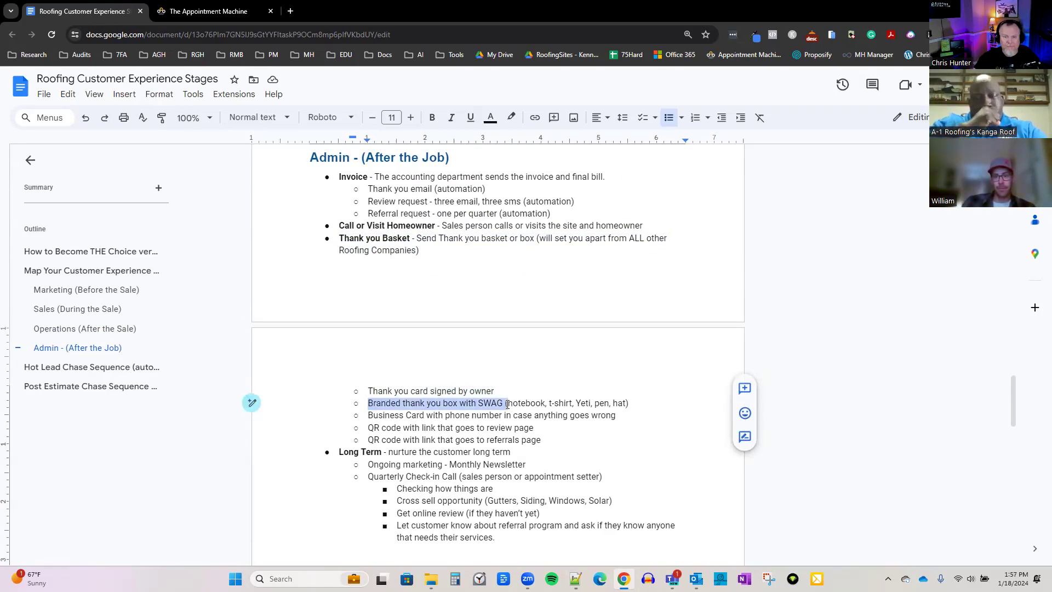
{"action": "left_click", "coordinate": [507, 404]}
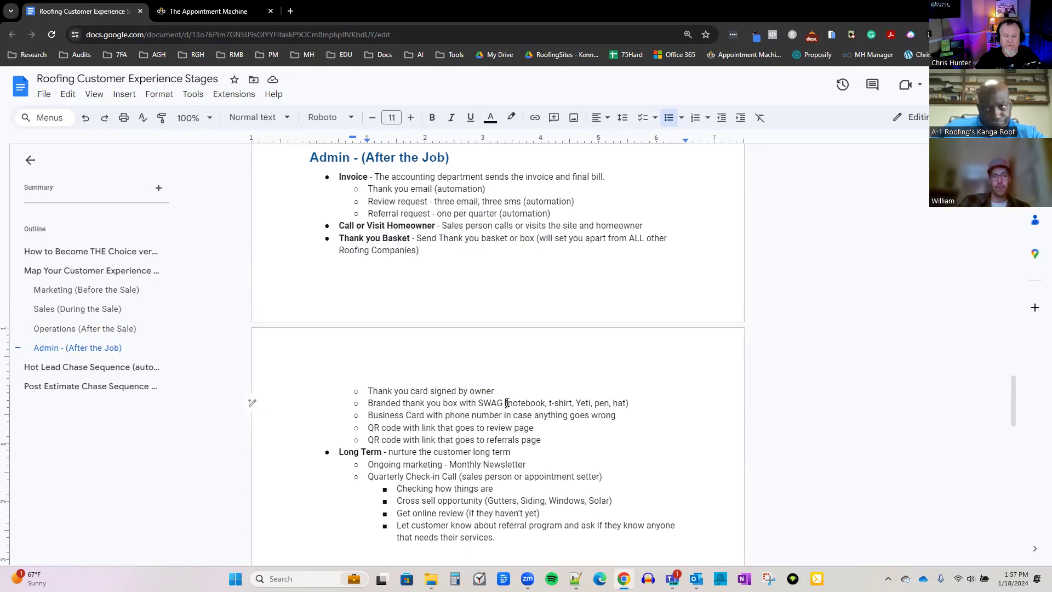
{"action": "double_click", "coordinate": [522, 404]}
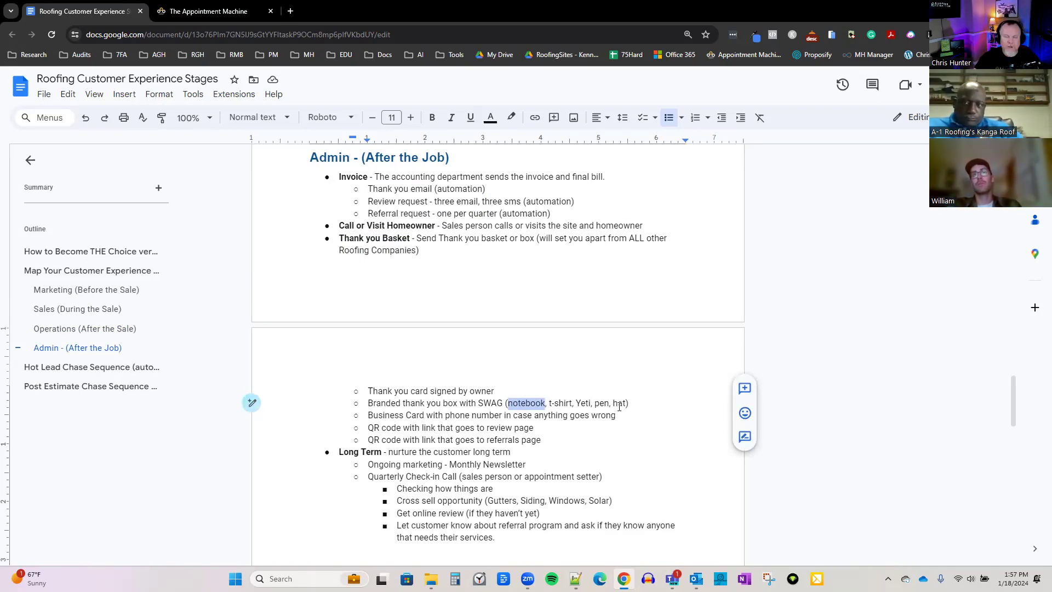
{"action": "scroll", "coordinate": [402, 437], "scroll_direction": "down", "scroll_amount": 1}
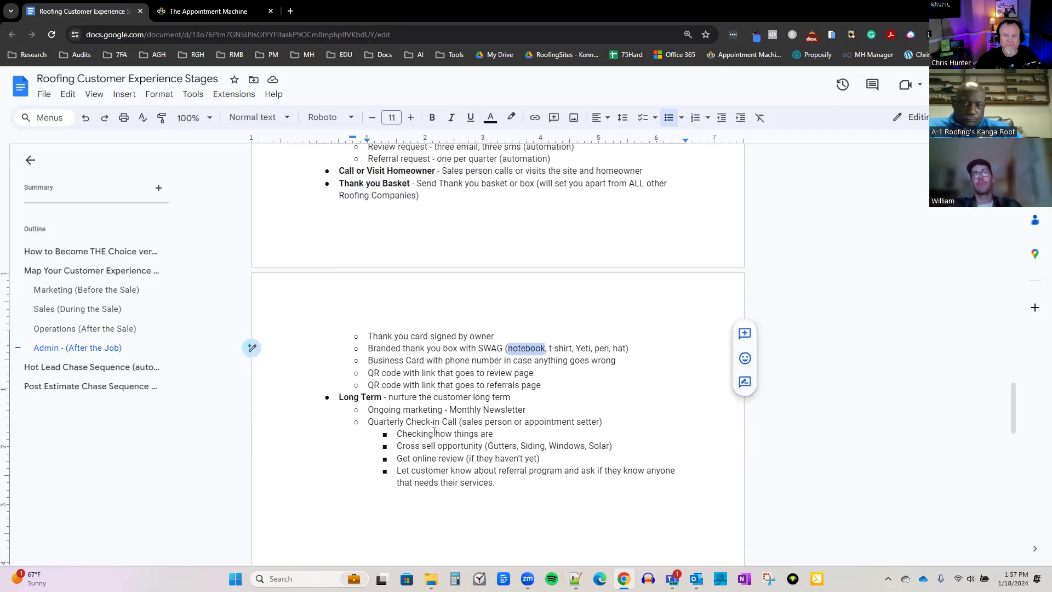
{"action": "left_click_drag", "start_coordinate": [367, 361], "coordinate": [615, 361]}
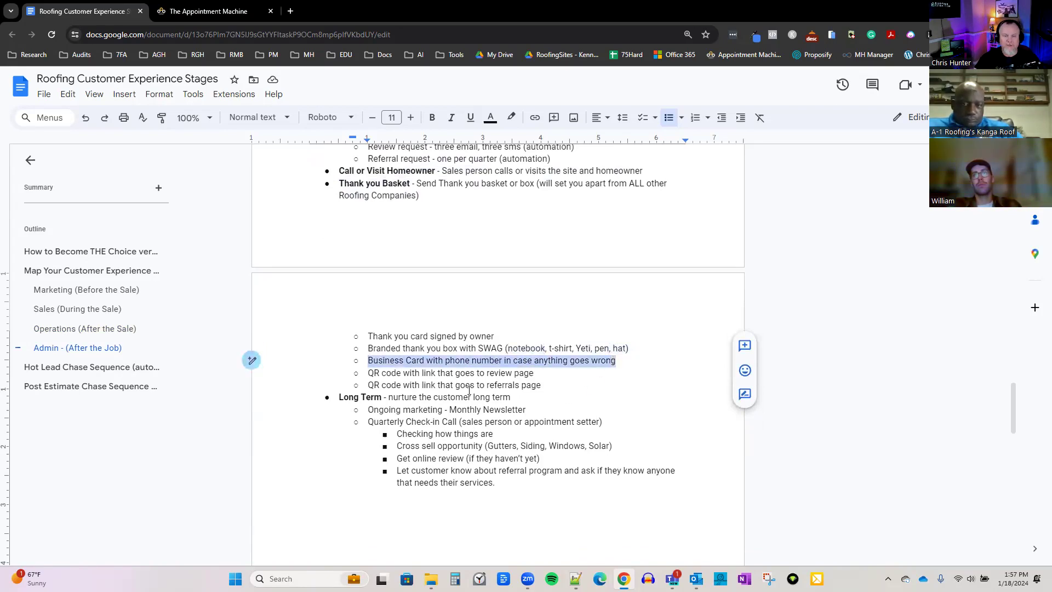
{"action": "left_click_drag", "start_coordinate": [369, 337], "coordinate": [495, 337]}
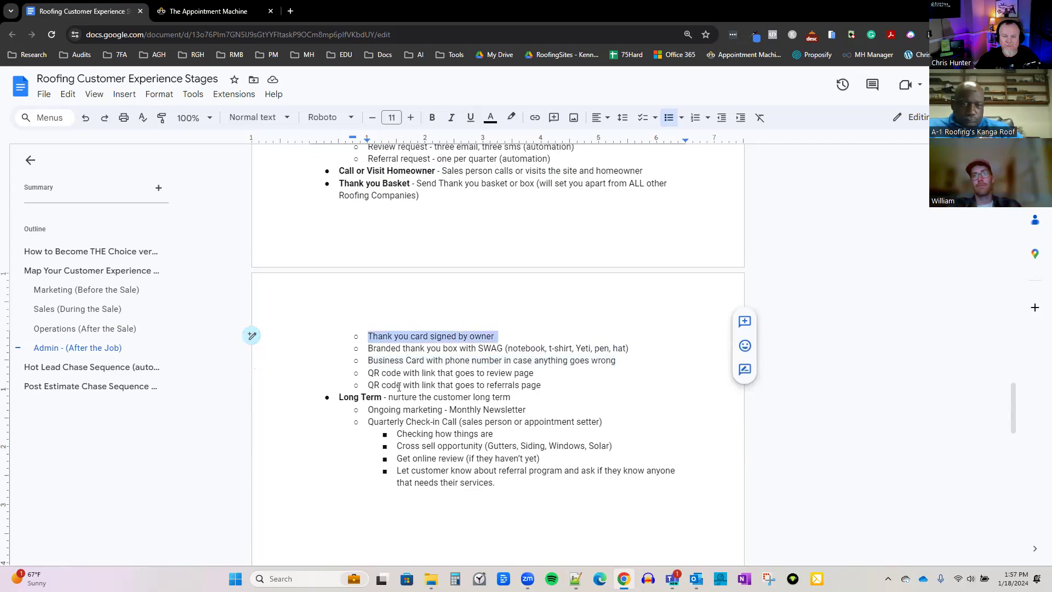
{"action": "left_click_drag", "start_coordinate": [367, 374], "coordinate": [547, 376]}
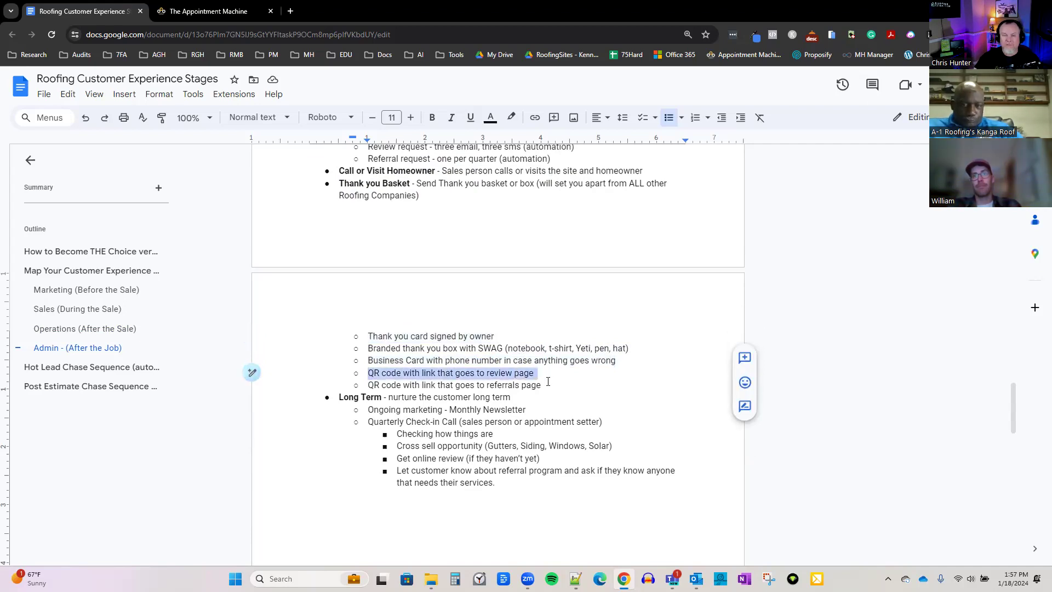
{"action": "left_click_drag", "start_coordinate": [367, 385], "coordinate": [548, 387]}
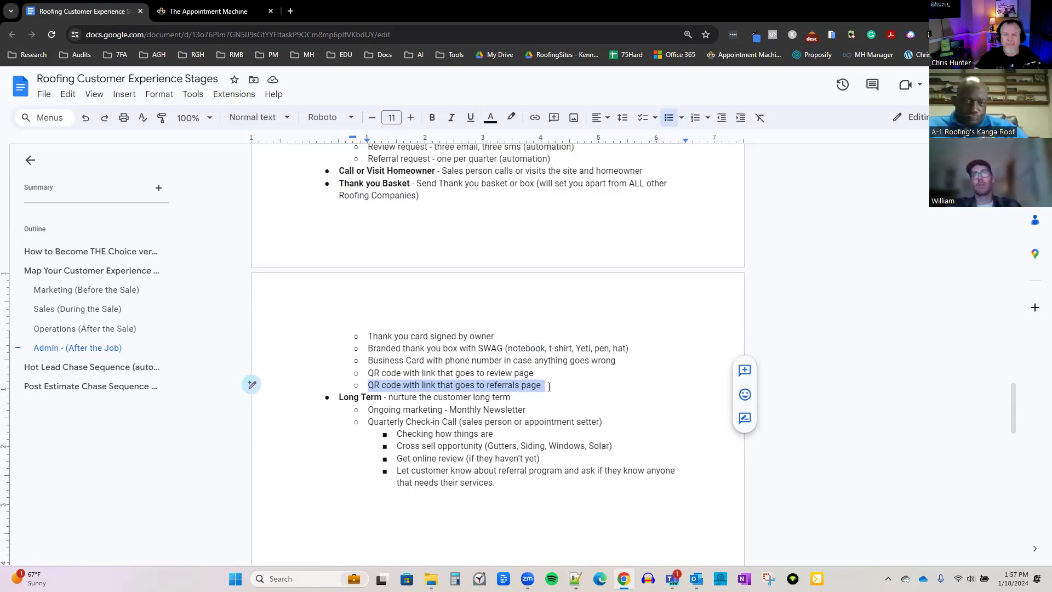
{"action": "scroll", "coordinate": [375, 384], "scroll_direction": "down", "scroll_amount": 1}
{"action": "scroll", "coordinate": [375, 384], "scroll_direction": "down", "scroll_amount": 3}
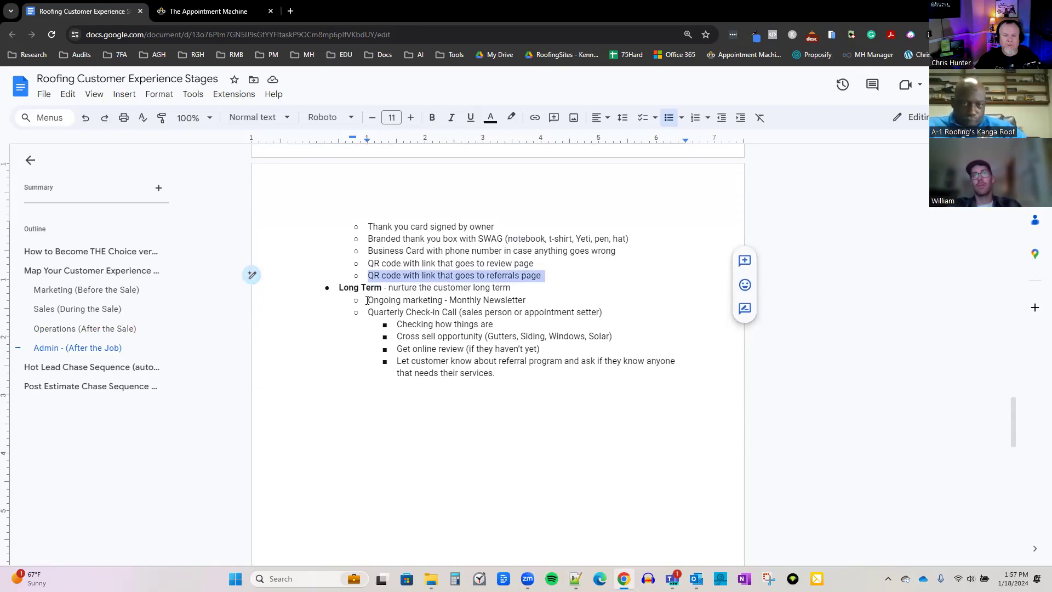
{"action": "left_click_drag", "start_coordinate": [366, 300], "coordinate": [526, 302]}
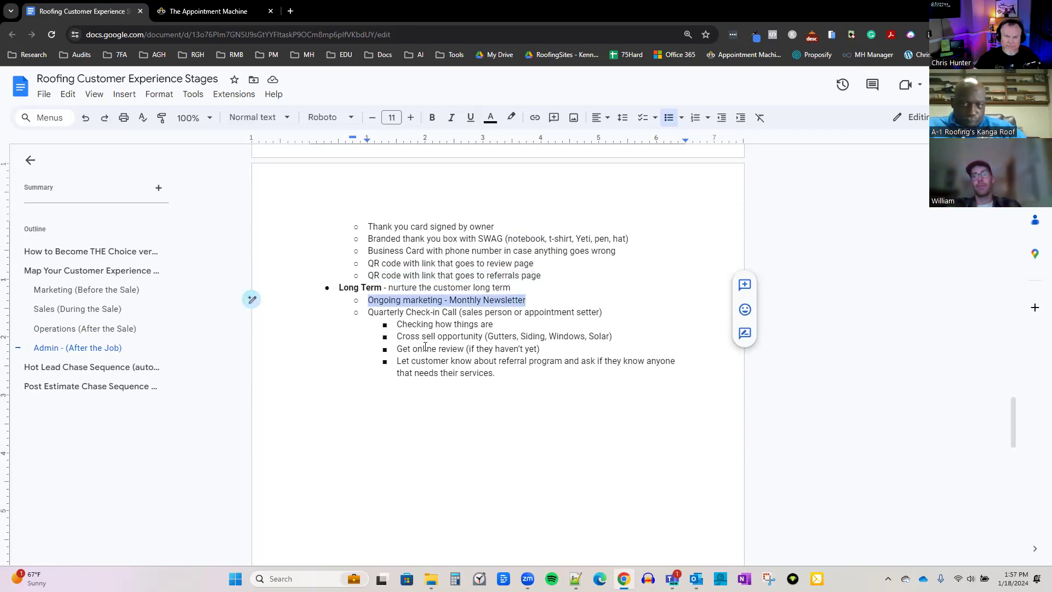
{"action": "left_click", "coordinate": [461, 312]}
{"action": "left_click", "coordinate": [449, 299]}
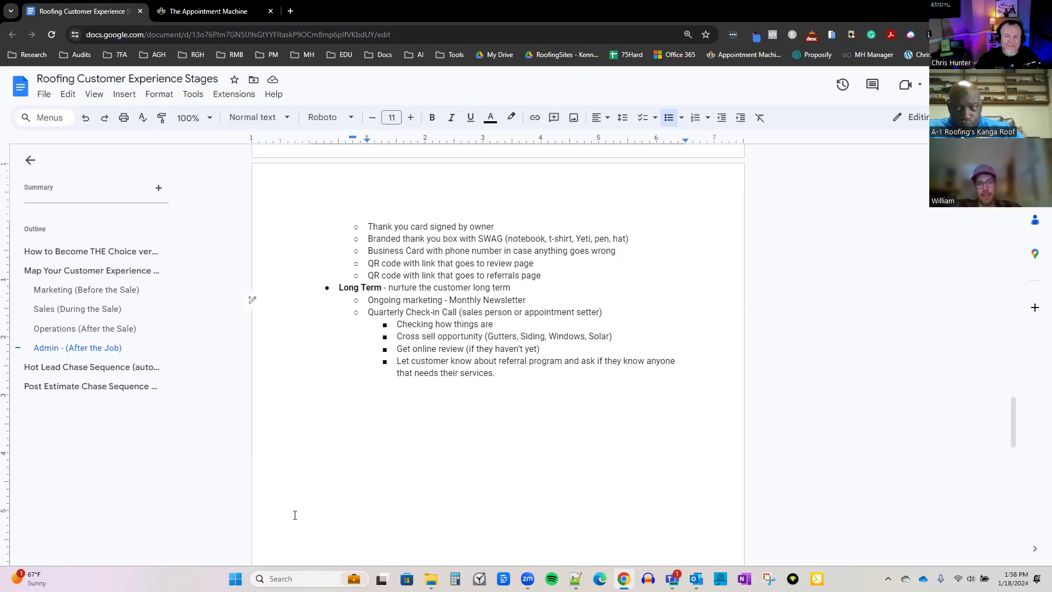
{"action": "left_click_drag", "start_coordinate": [369, 313], "coordinate": [600, 384]}
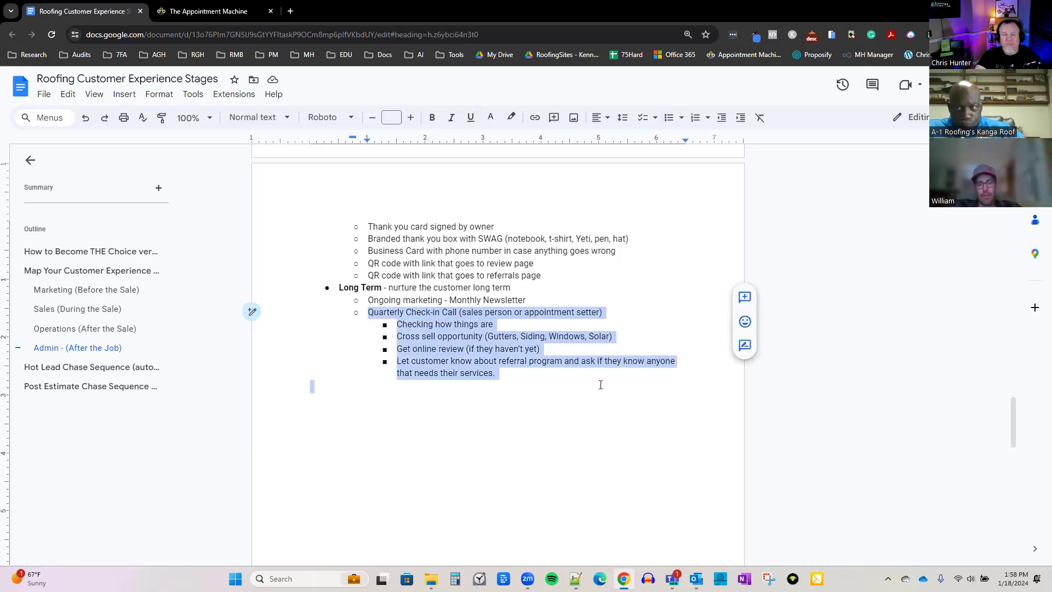
{"action": "left_click", "coordinate": [571, 364]}
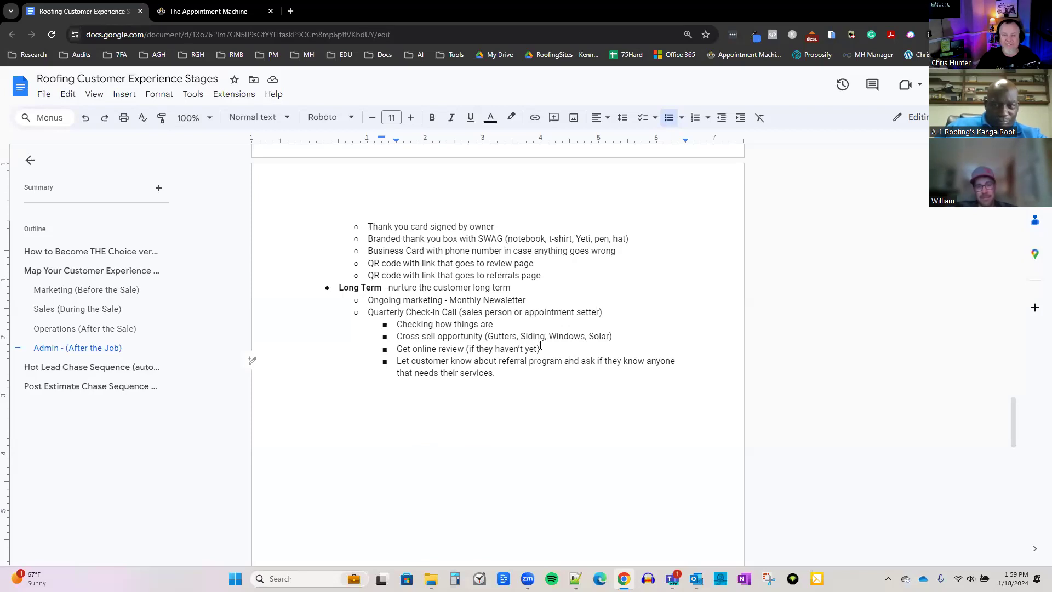
{"action": "scroll", "coordinate": [532, 335], "scroll_direction": "down", "scroll_amount": 5}
{"action": "scroll", "coordinate": [531, 335], "scroll_direction": "up", "scroll_amount": 4}
{"action": "scroll", "coordinate": [518, 356], "scroll_direction": "up", "scroll_amount": 1}
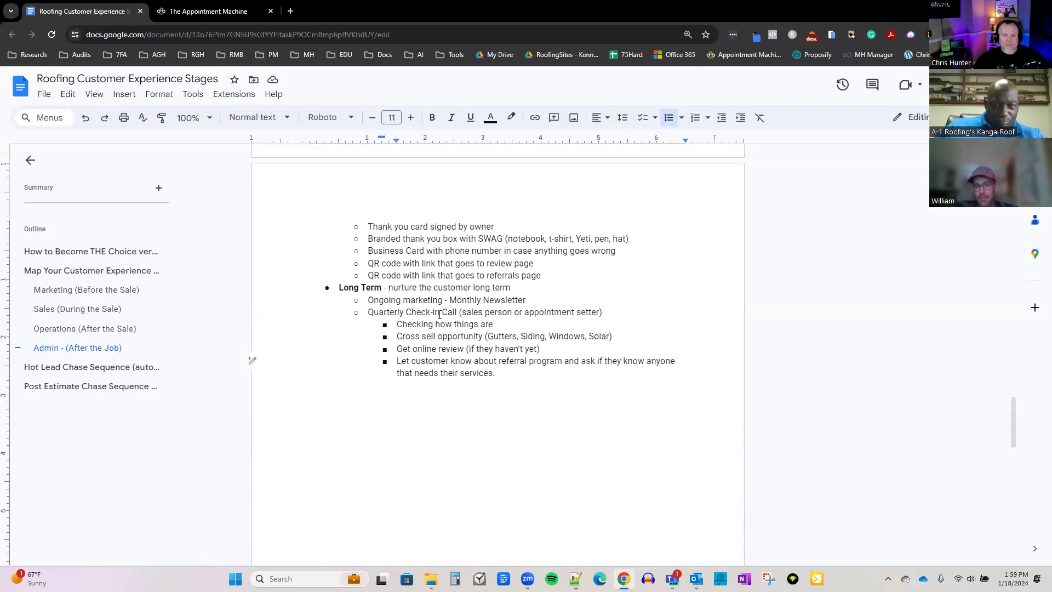